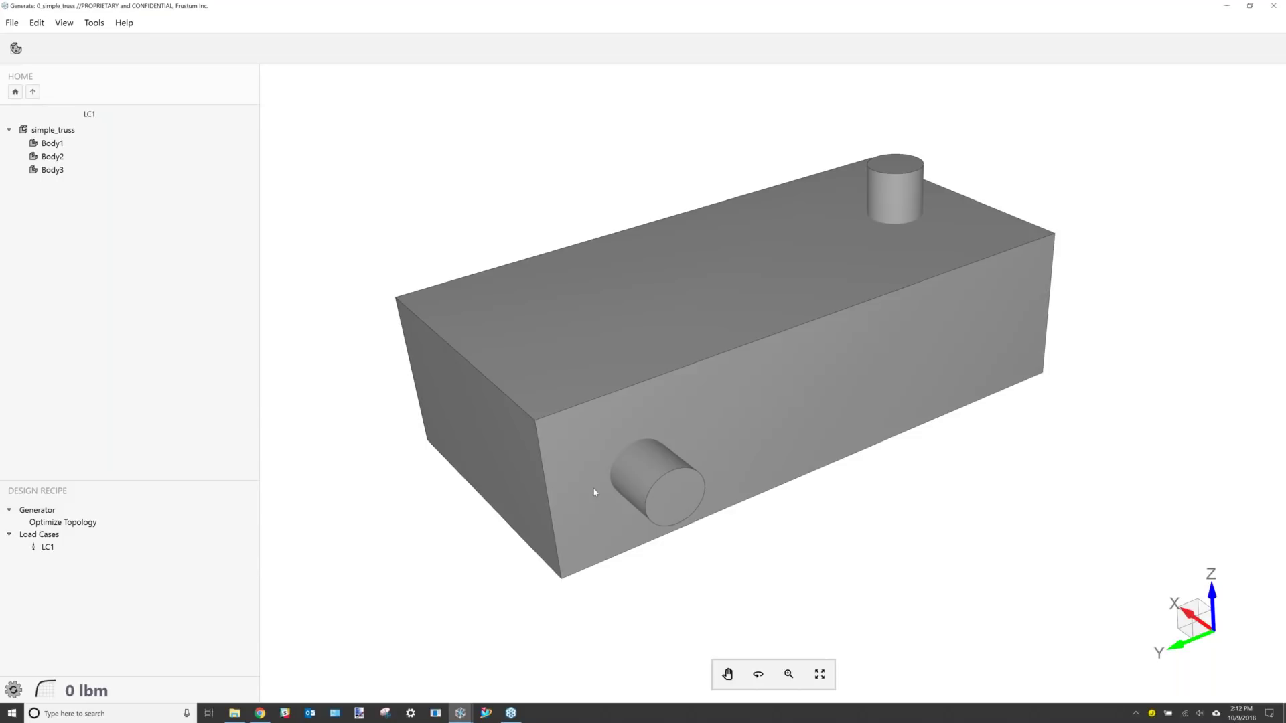
Set Body1, the large block, as the generative body of the simple_truss assembly.
{"action": "left_click", "coordinate": [51, 143]}
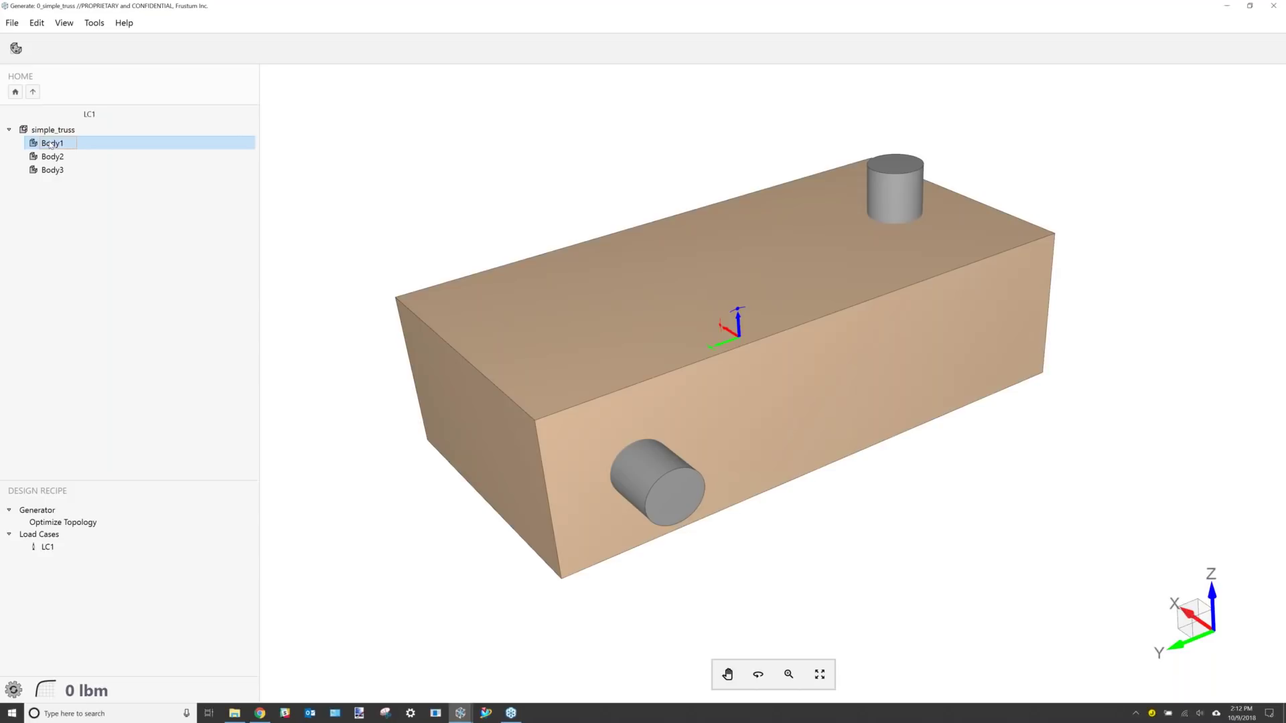
{"action": "right_click", "coordinate": [51, 144]}
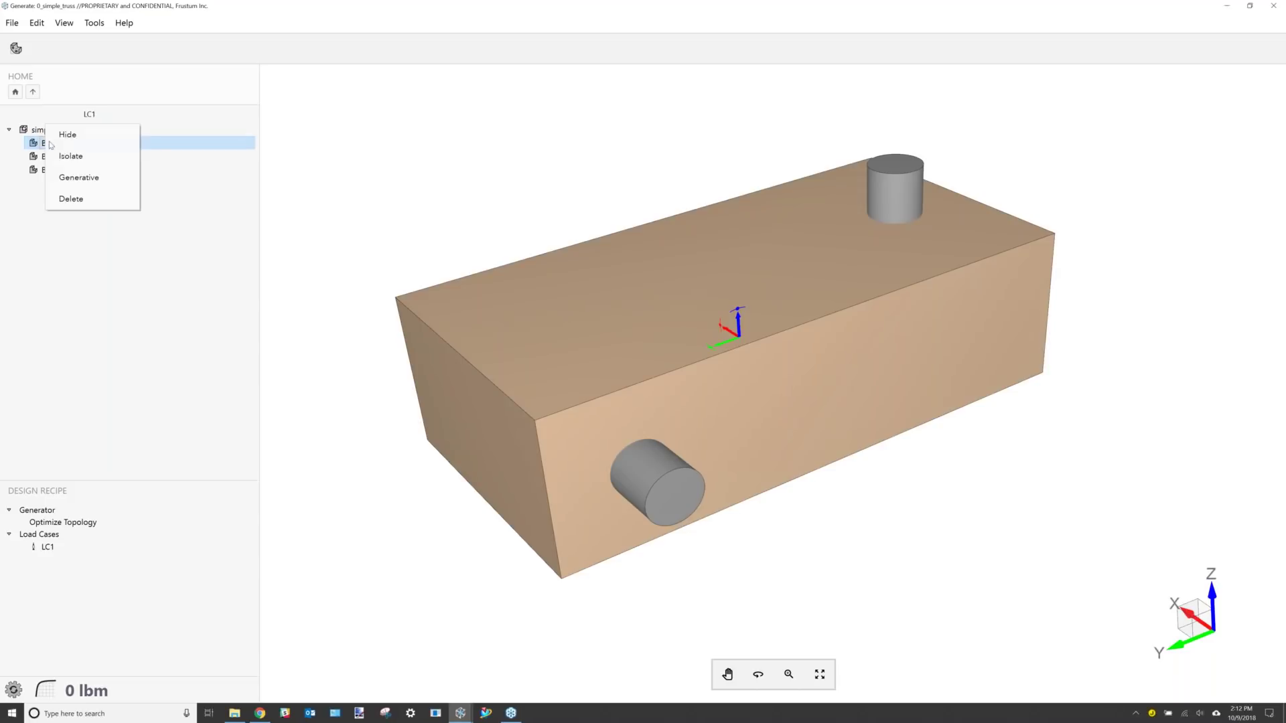
{"action": "left_click", "coordinate": [79, 175]}
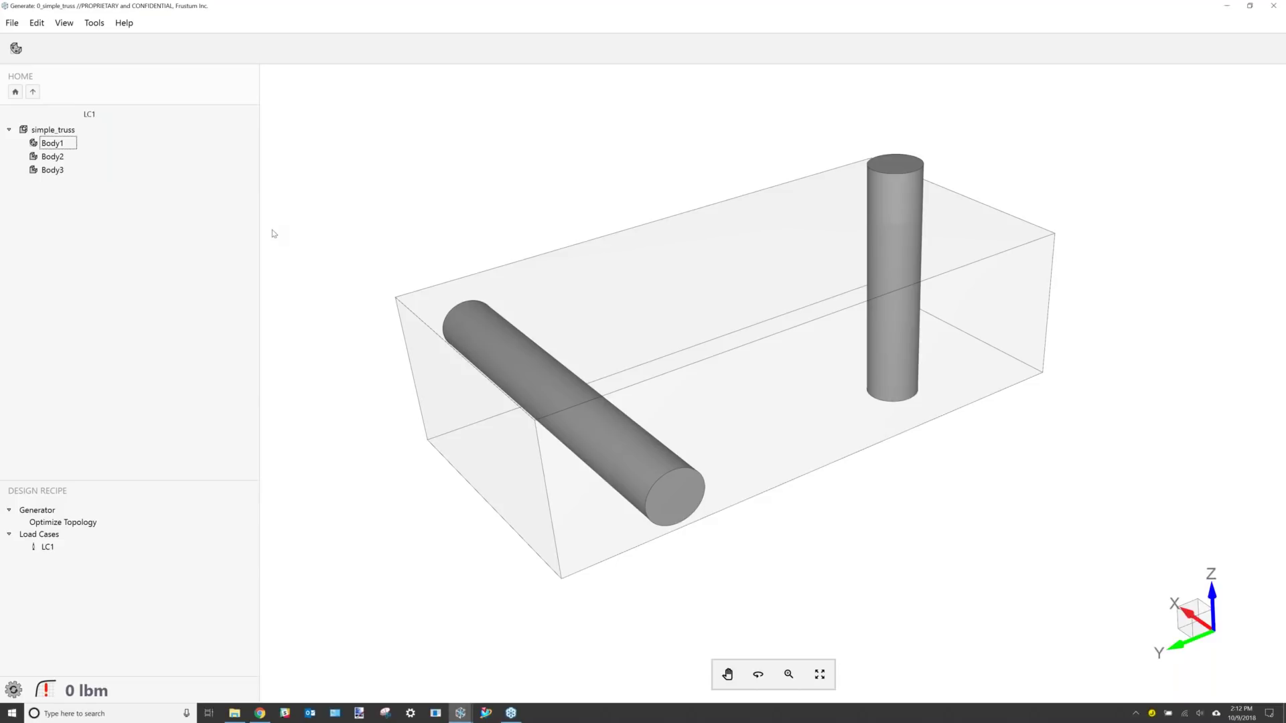
In the simple_truss assembly, add a Glue connected interaction between Body1 and Body2 with a 0.4 in offset of B into A.
{"action": "left_click", "coordinate": [39, 133]}
{"action": "double_click", "coordinate": [39, 132]}
{"action": "left_click", "coordinate": [16, 48]}
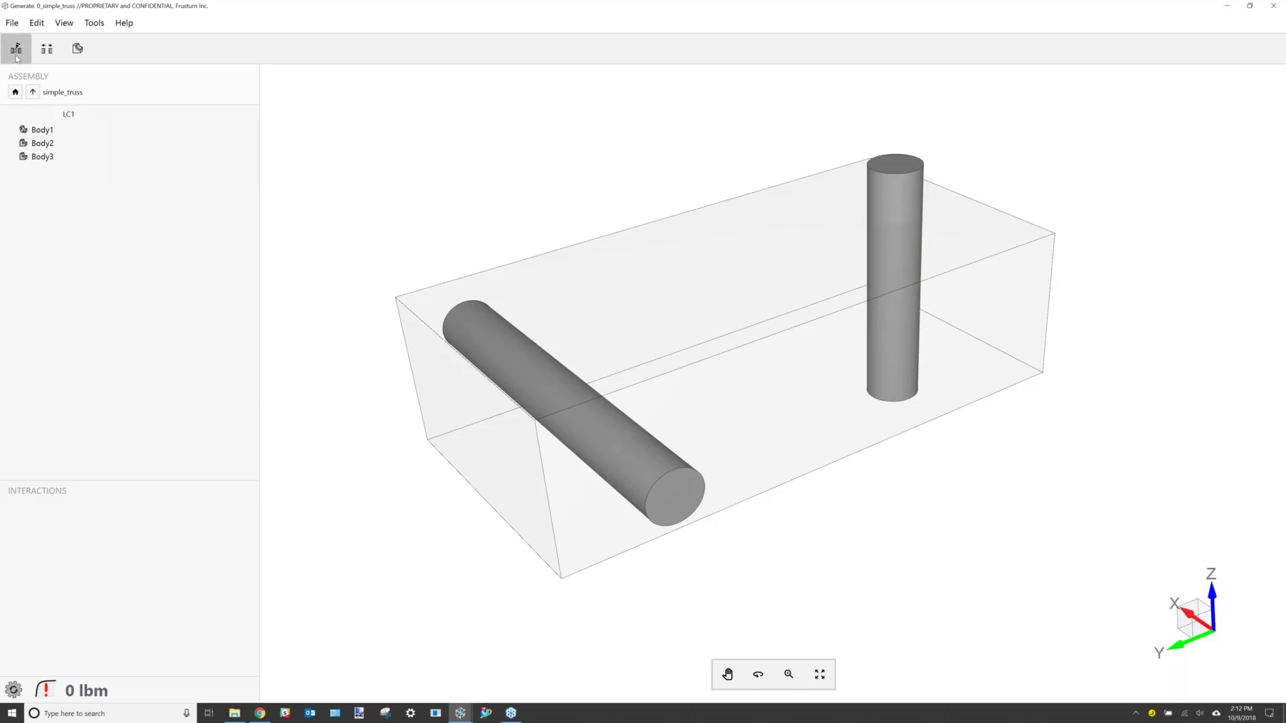
{"action": "left_click", "coordinate": [699, 261]}
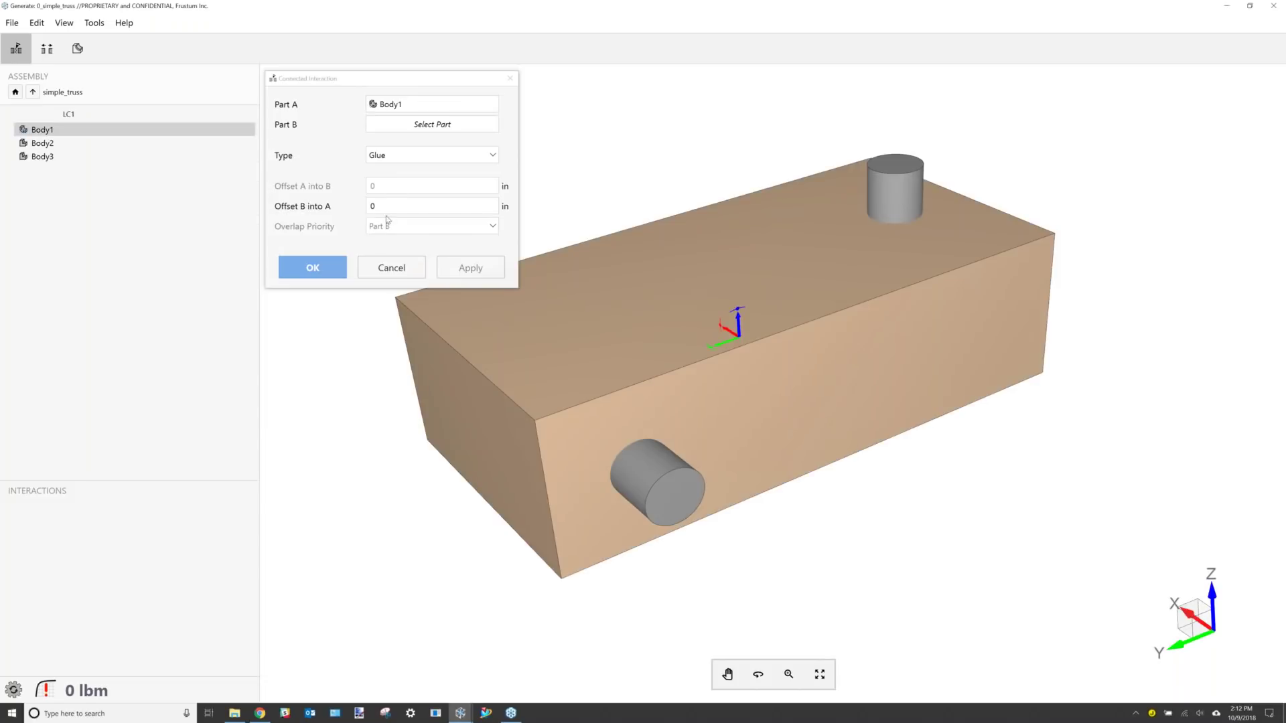
{"action": "left_click", "coordinate": [385, 207]}
{"action": "type", "text": ".4"}
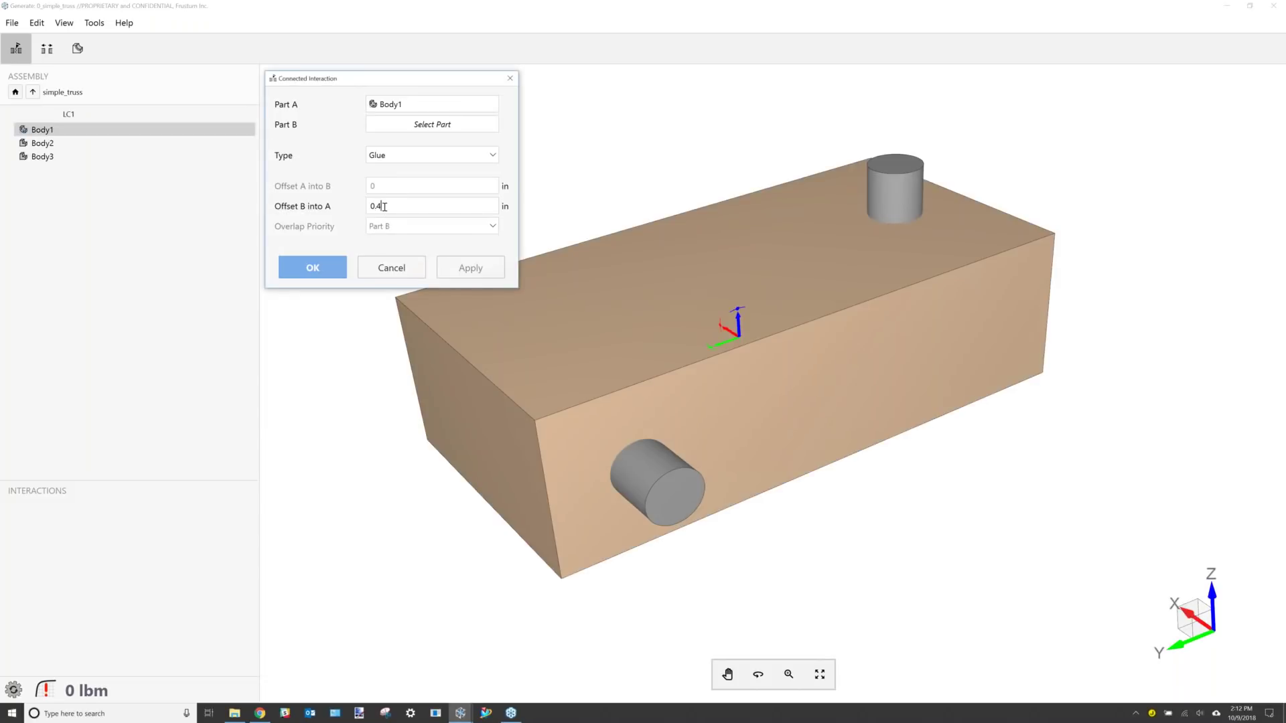
{"action": "left_click", "coordinate": [904, 187]}
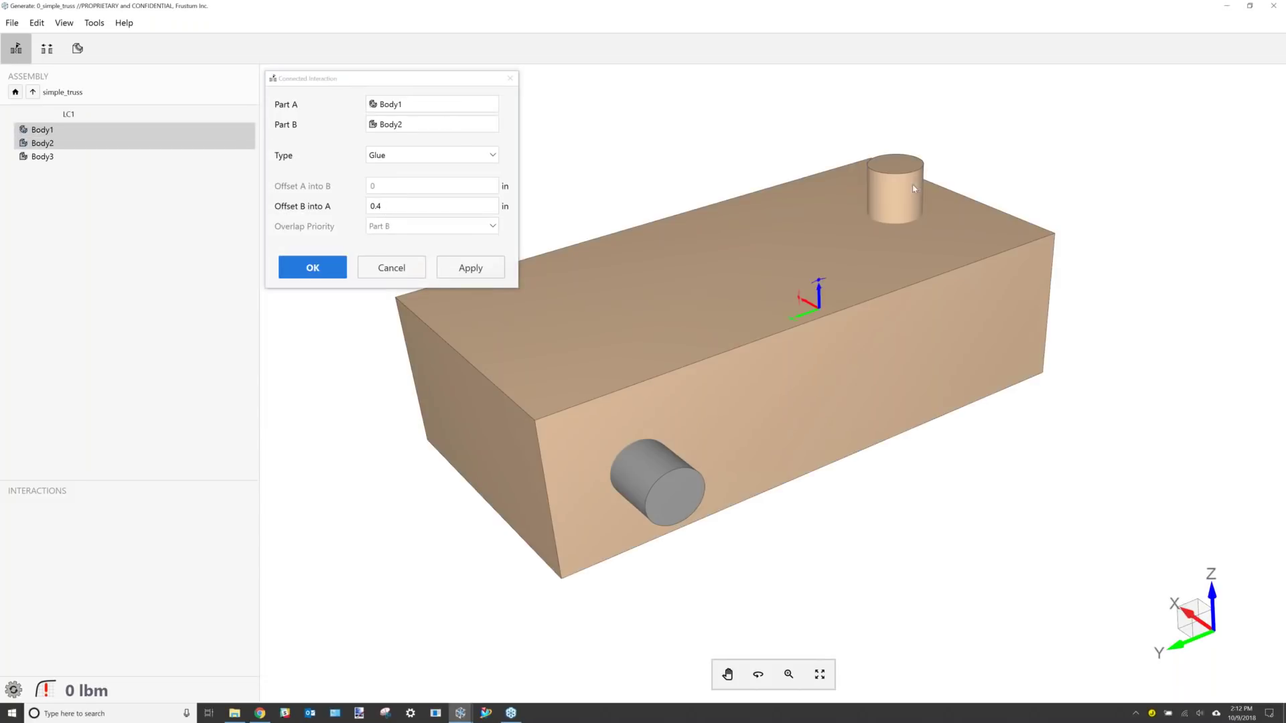
{"action": "left_click", "coordinate": [469, 276]}
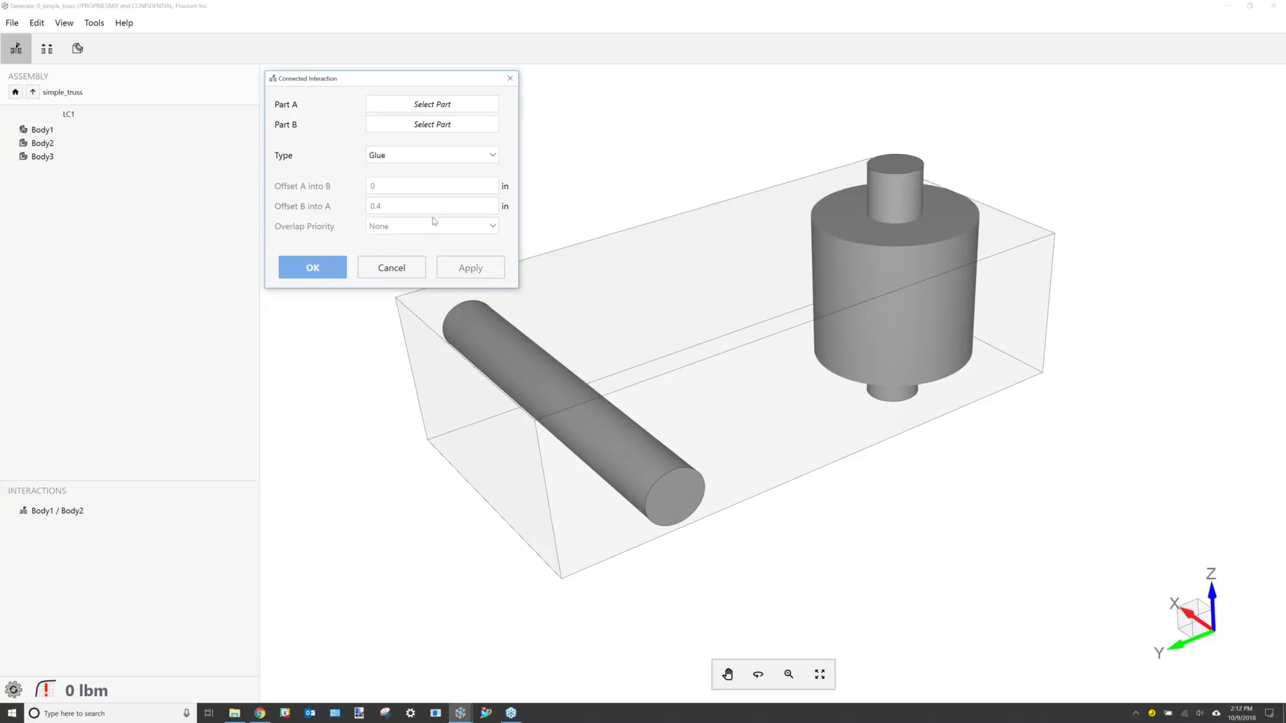
Add a Glue connected interaction between Body1 and Body3, adjusting the offset of B into A.
{"action": "left_click", "coordinate": [624, 336]}
{"action": "left_click", "coordinate": [653, 460]}
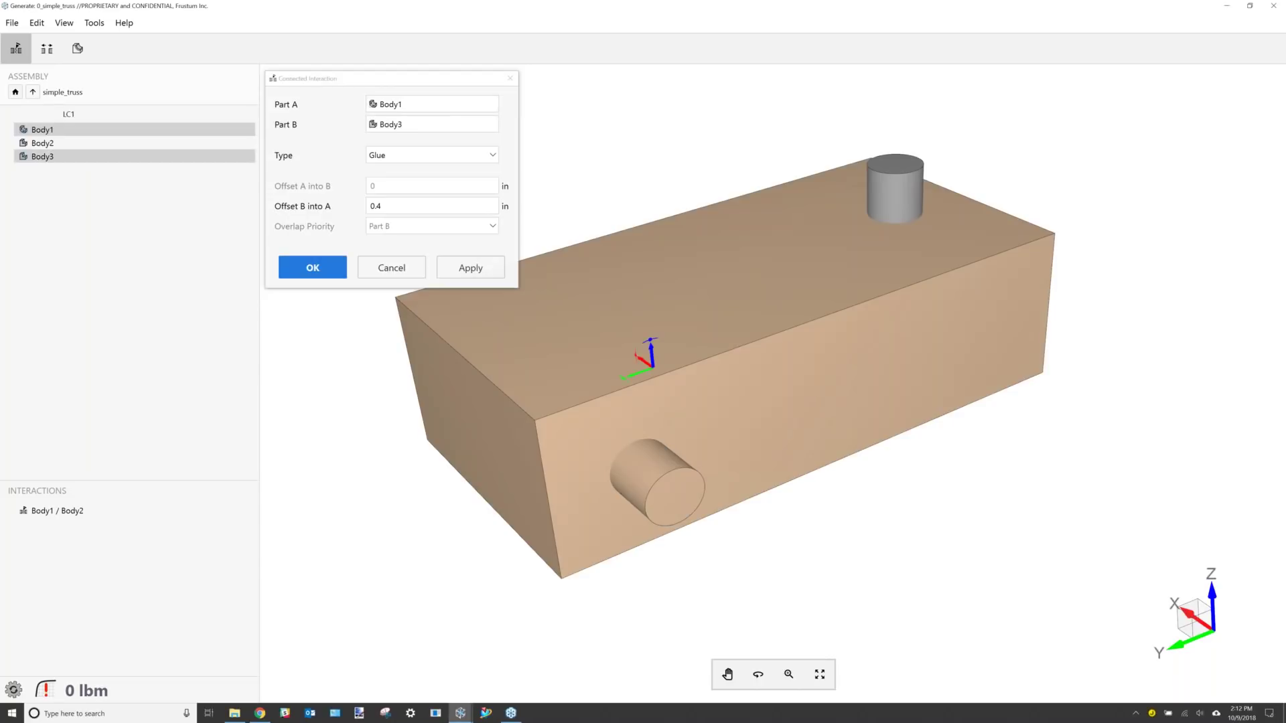
{"action": "left_click", "coordinate": [389, 209]}
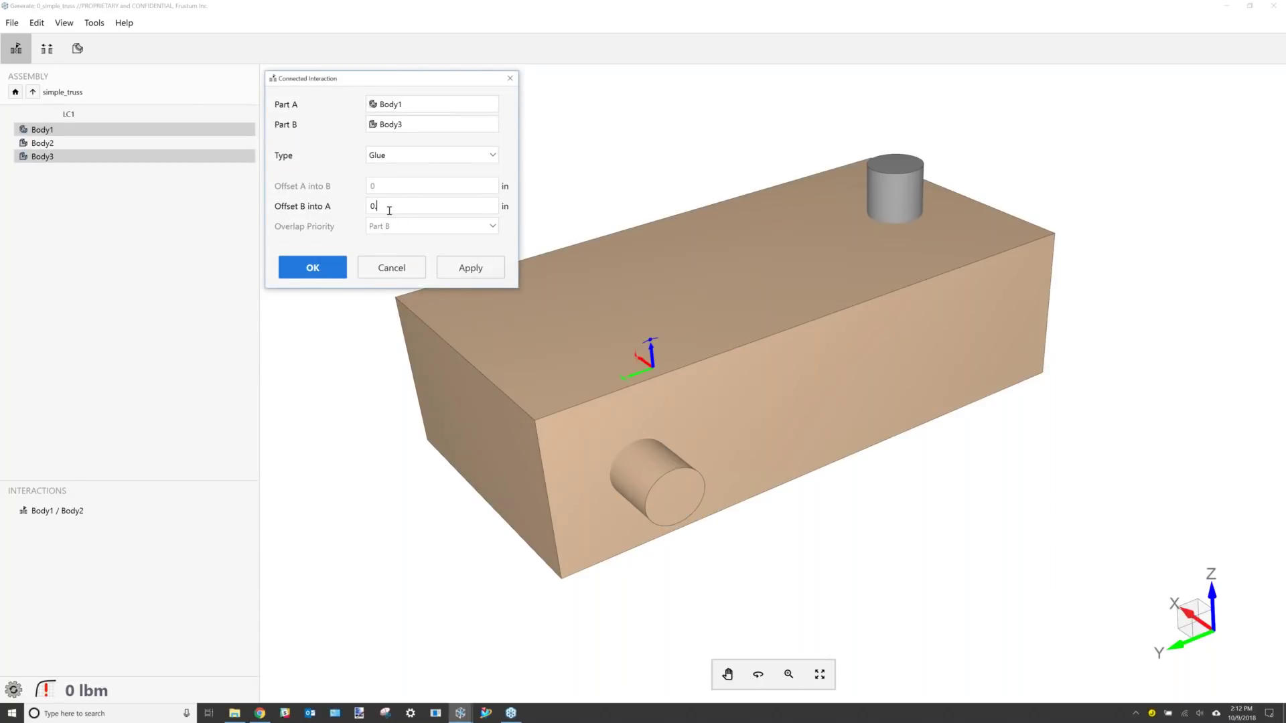
{"action": "key", "text": "Return"}
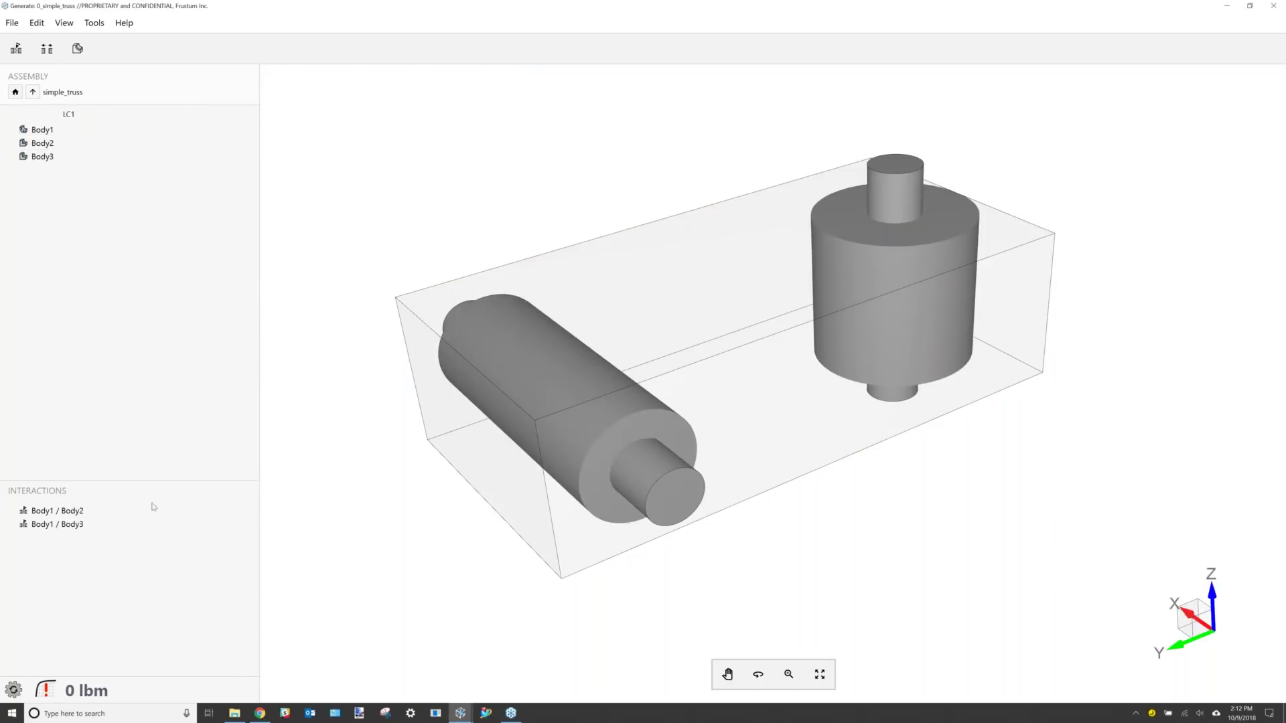
Edit the Body1 / Body2 interaction to reduce the offset of Body2 into Body1.
{"action": "left_click", "coordinate": [70, 513]}
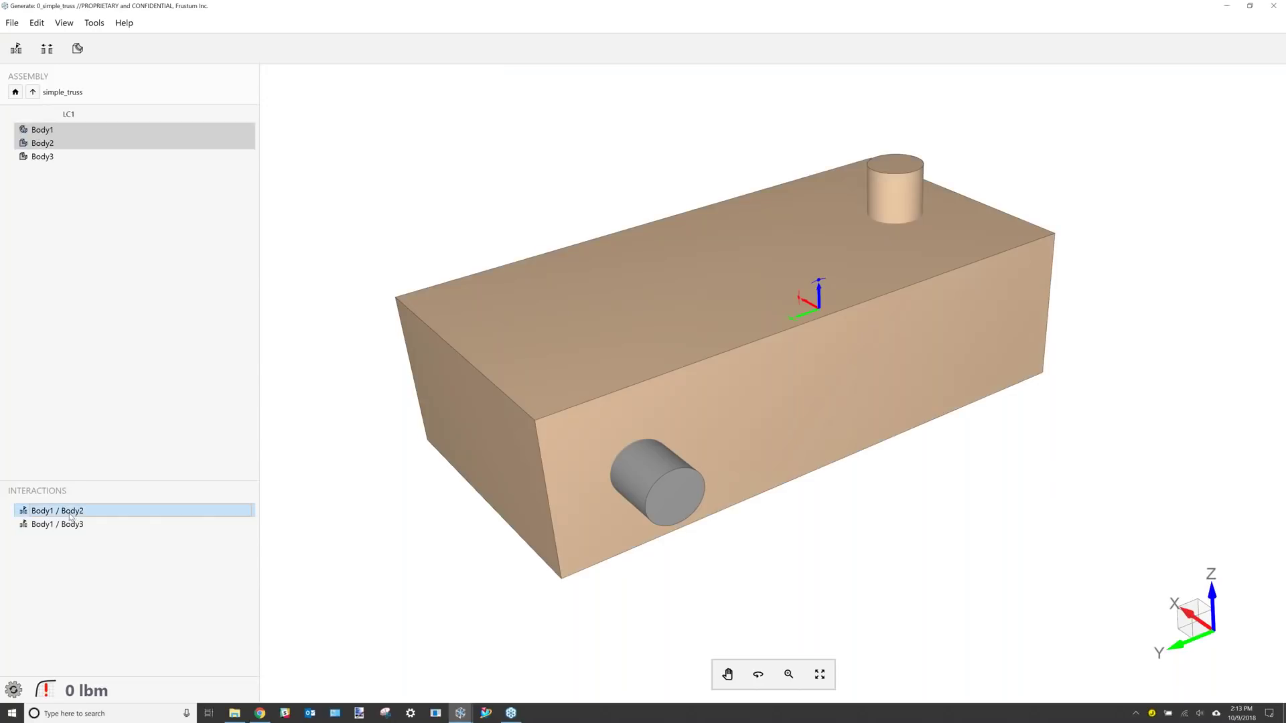
{"action": "left_click", "coordinate": [425, 525]}
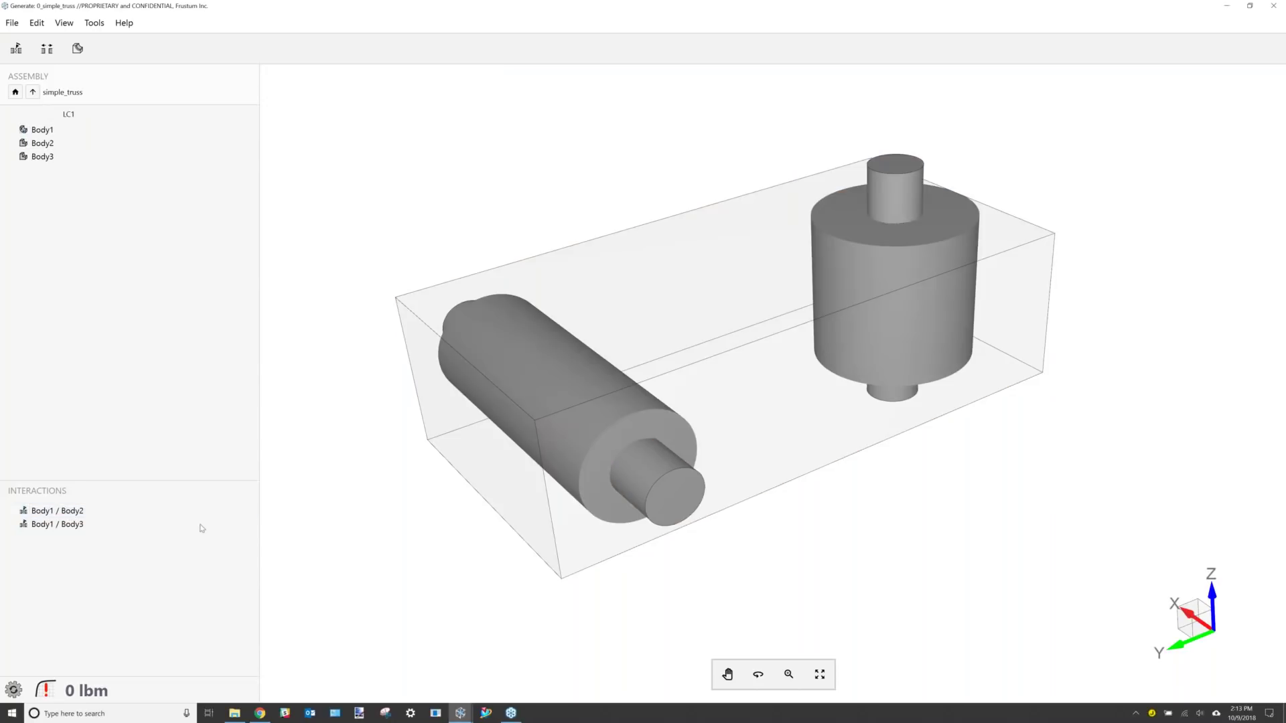
{"action": "right_click", "coordinate": [94, 514]}
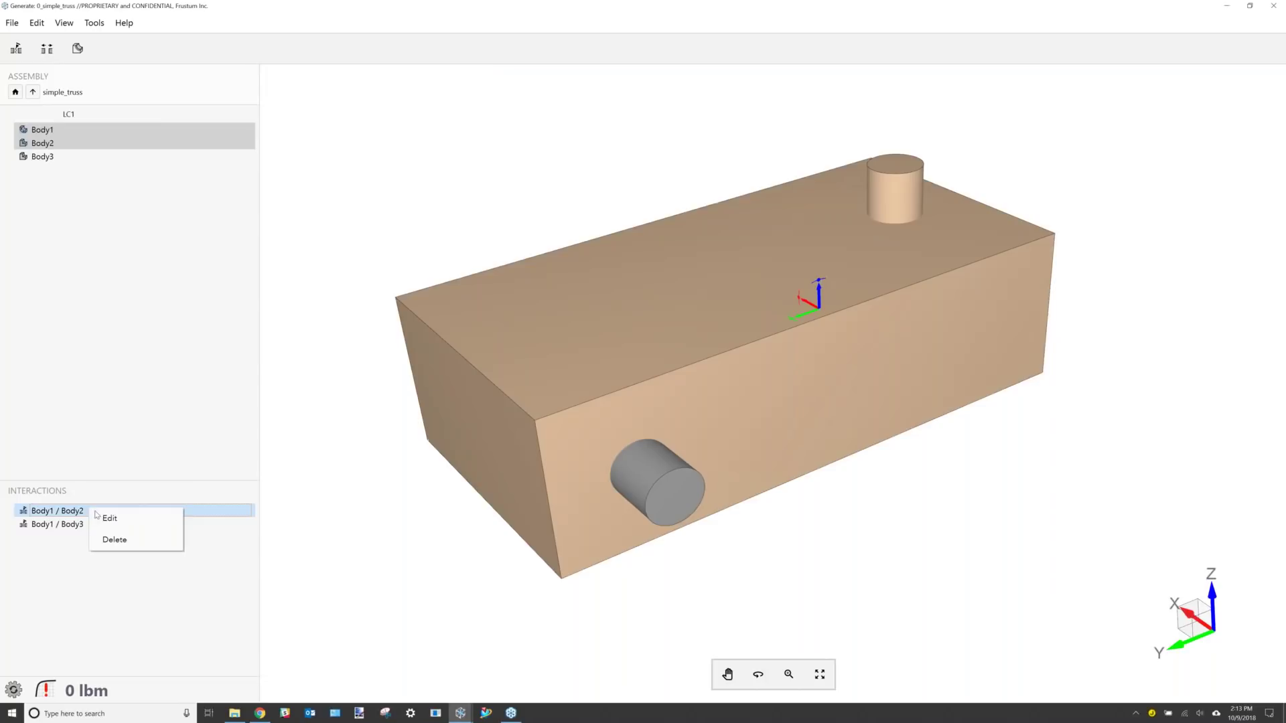
{"action": "left_click", "coordinate": [107, 522]}
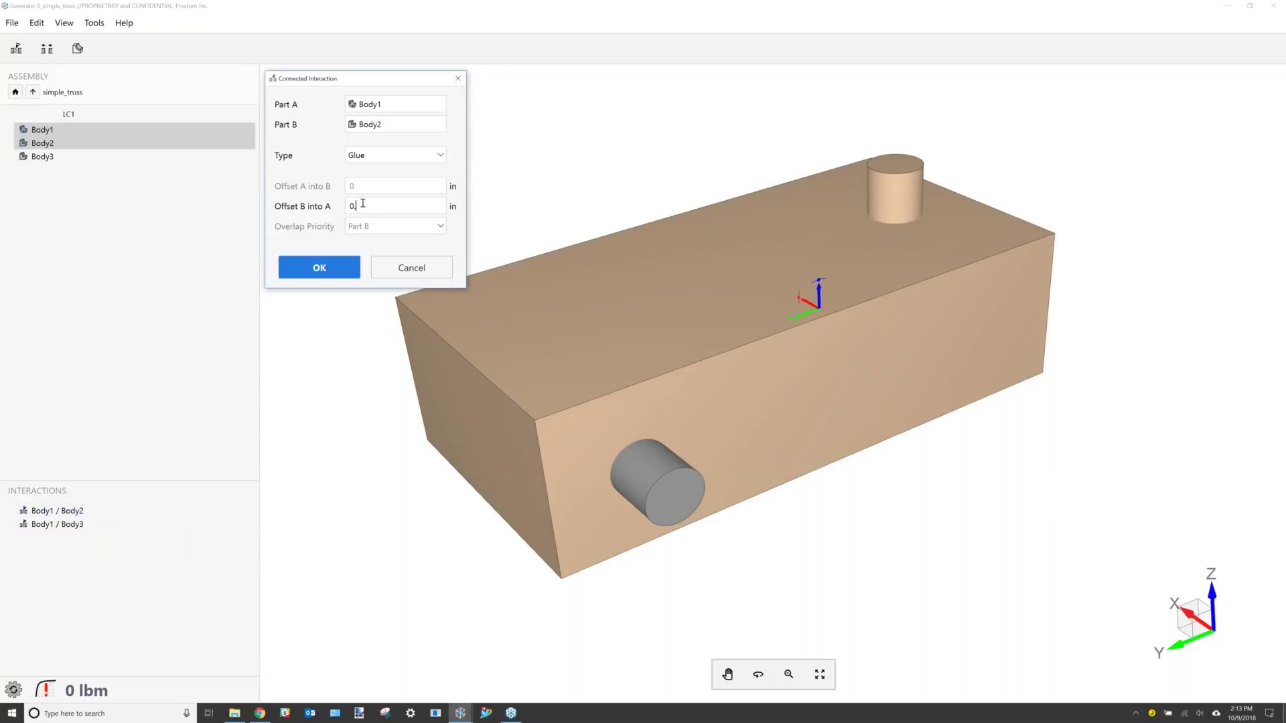
{"action": "key", "text": "Return"}
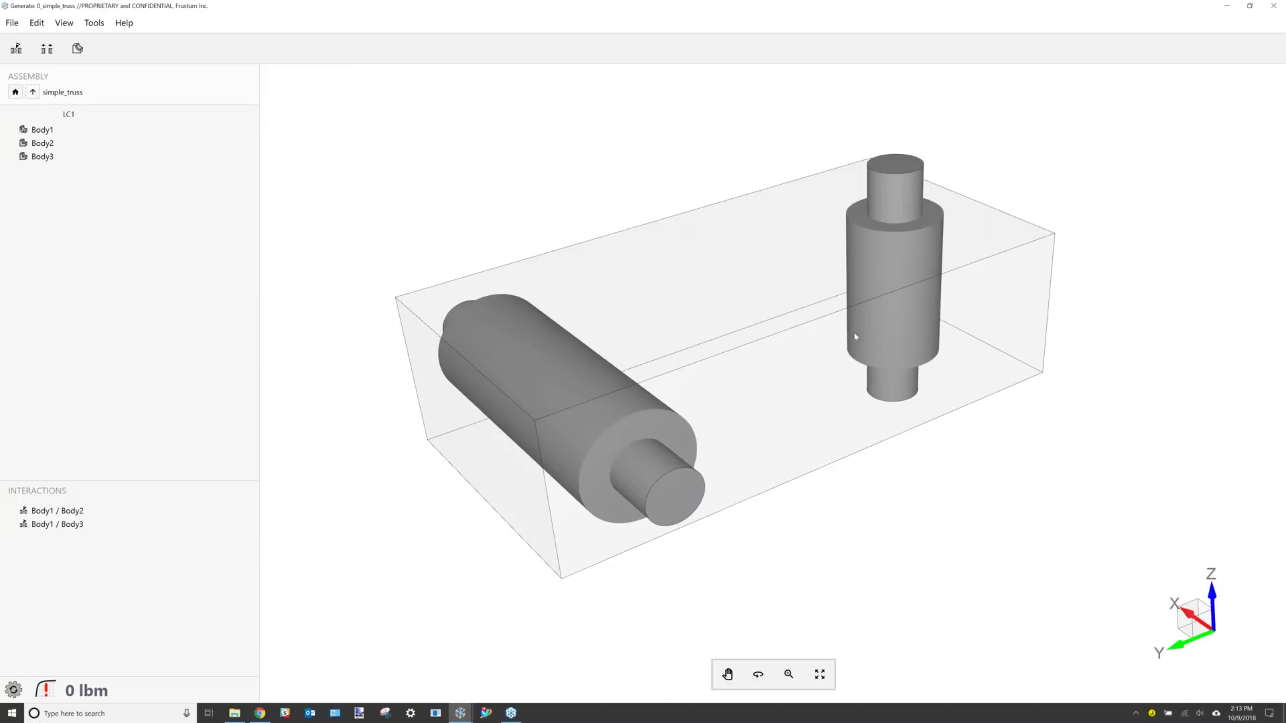
Add a 1000 lbf-in moment to Body2 directed along the block's long upper front edge, and activate it in load case LC1.
{"action": "left_click_drag", "start_coordinate": [833, 373], "coordinate": [825, 375]}
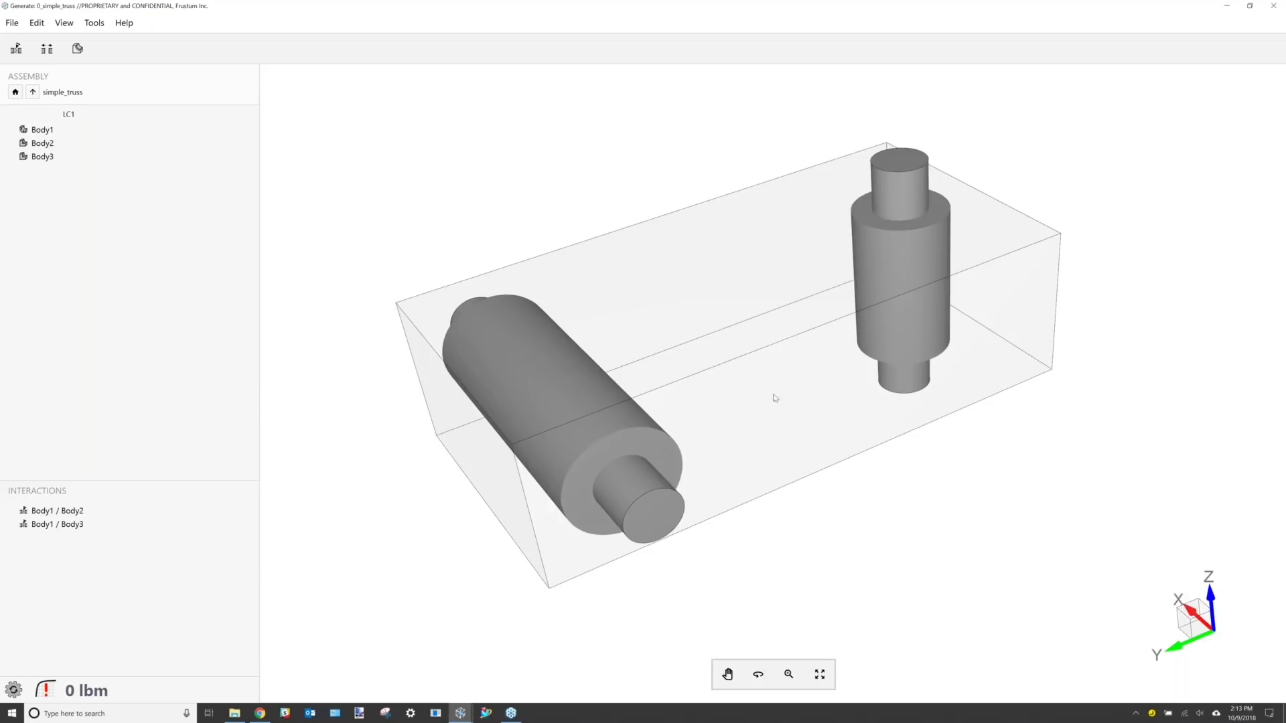
{"action": "mouse_move", "coordinate": [774, 328]}
{"action": "left_mouse_down"}
{"action": "mouse_move", "coordinate": [775, 382]}
{"action": "mouse_move", "coordinate": [770, 325]}
{"action": "left_mouse_up"}
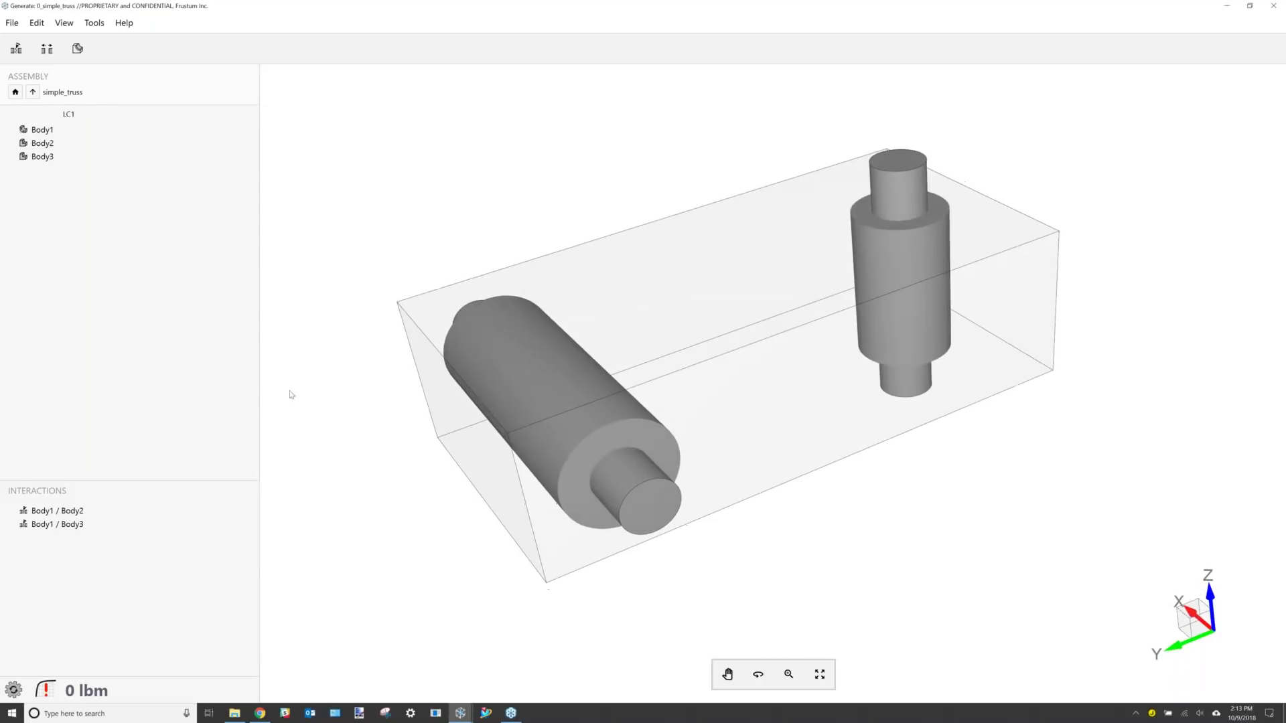
{"action": "left_click", "coordinate": [32, 92]}
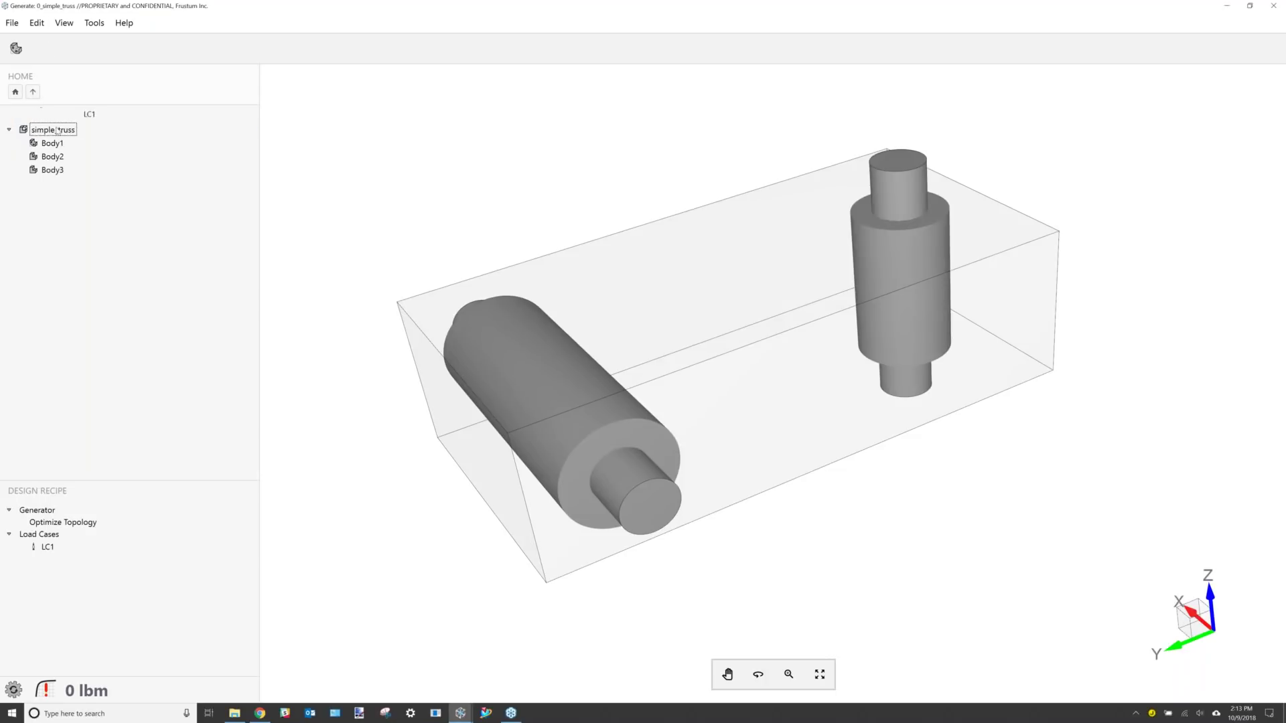
{"action": "double_click", "coordinate": [53, 156]}
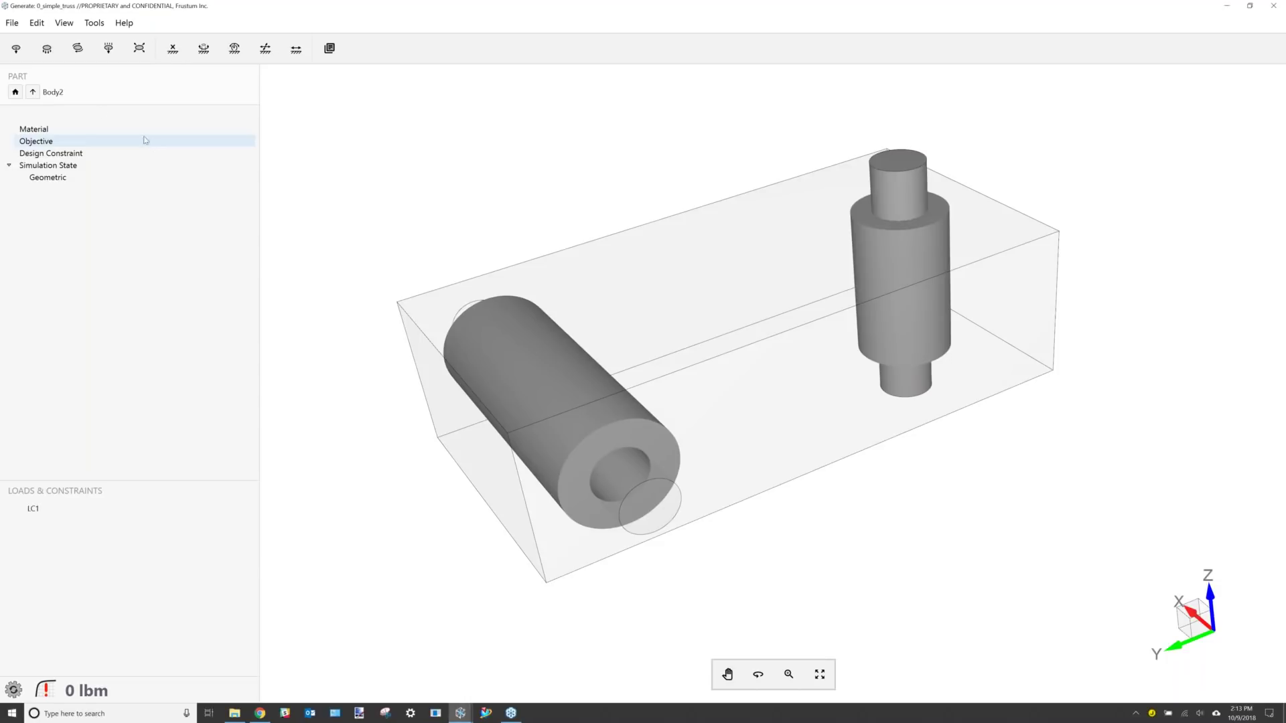
{"action": "left_click", "coordinate": [77, 48]}
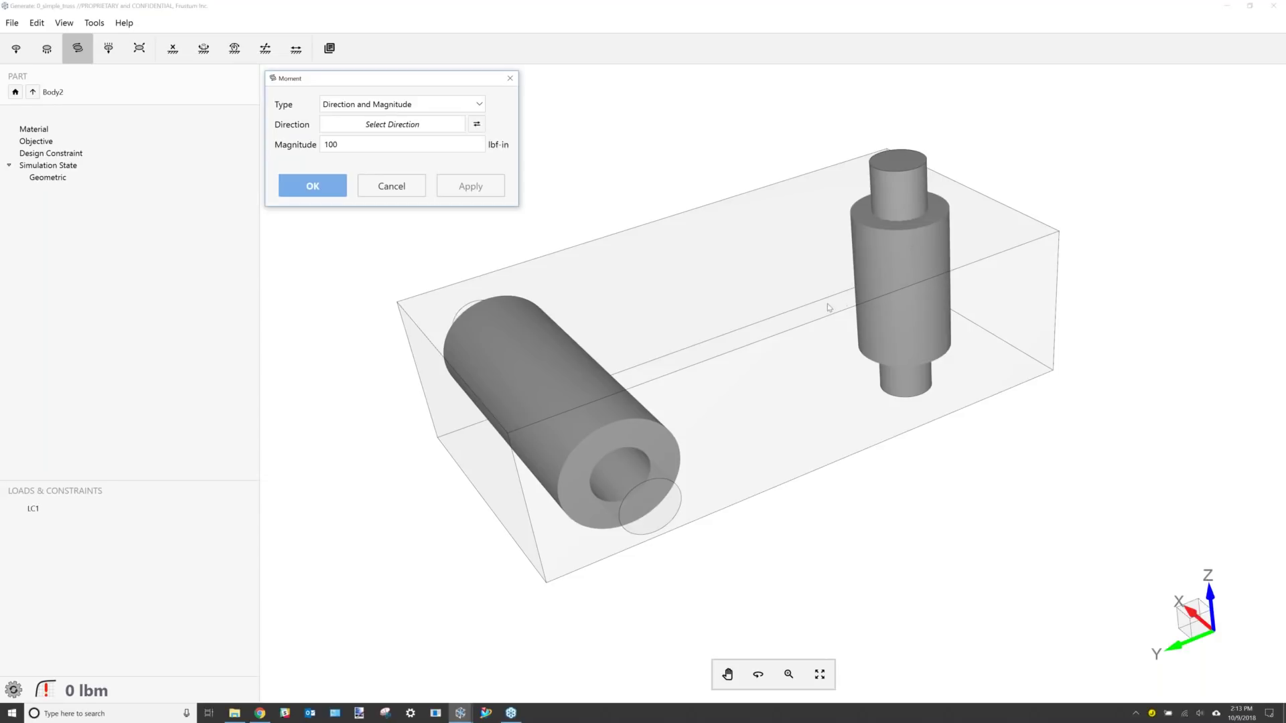
{"action": "left_click", "coordinate": [820, 322]}
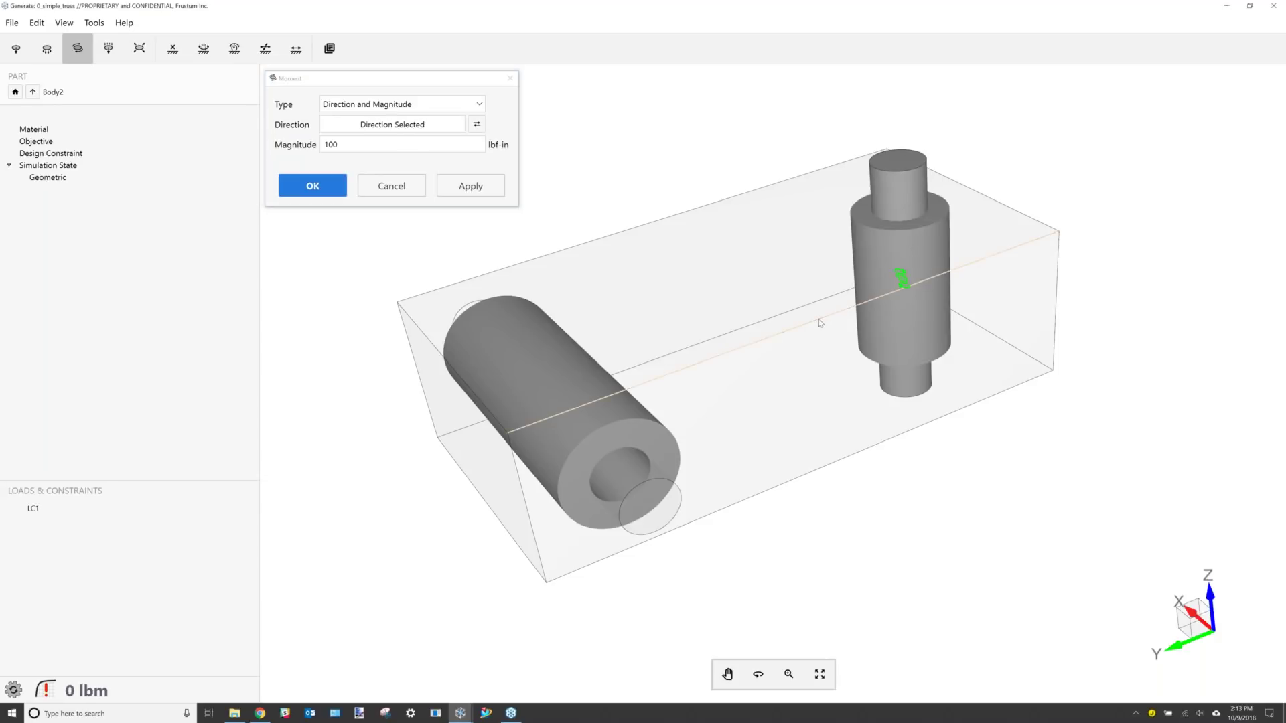
{"action": "middle_click_drag", "start_coordinate": [898, 356], "coordinate": [950, 365]}
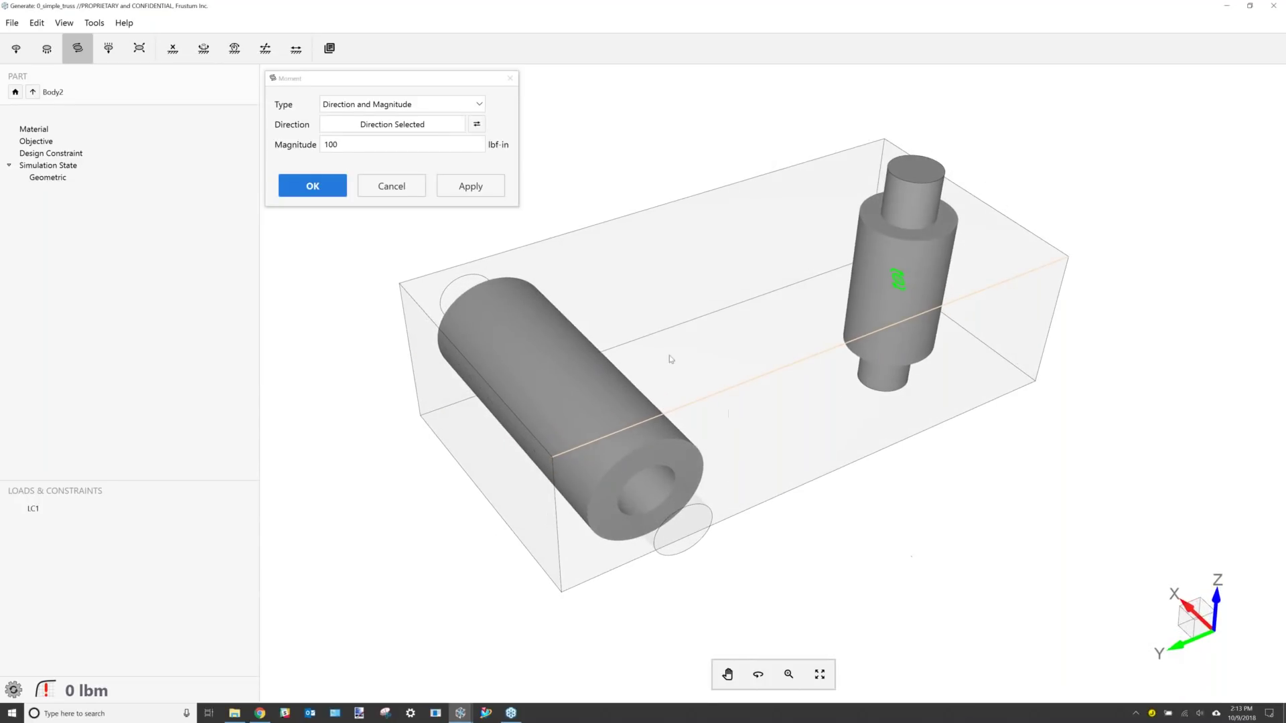
{"action": "left_click", "coordinate": [365, 147]}
{"action": "type", "text": "0"}
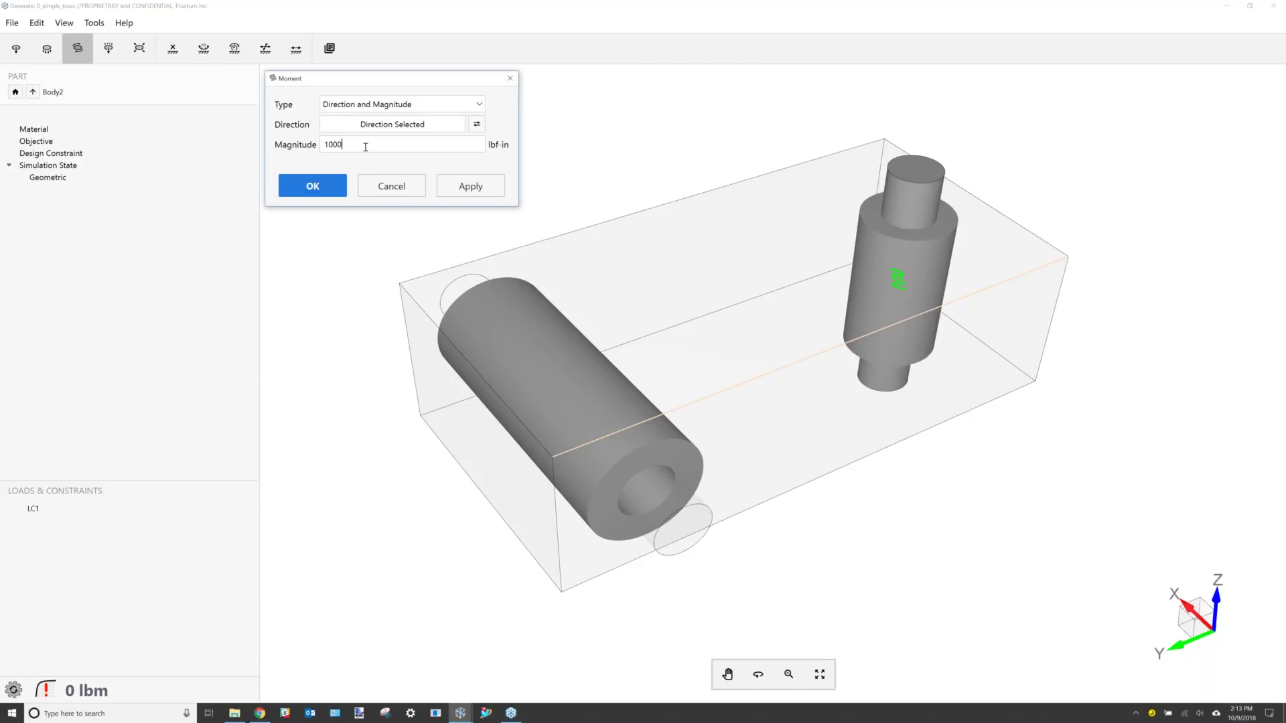
{"action": "left_click", "coordinate": [321, 184]}
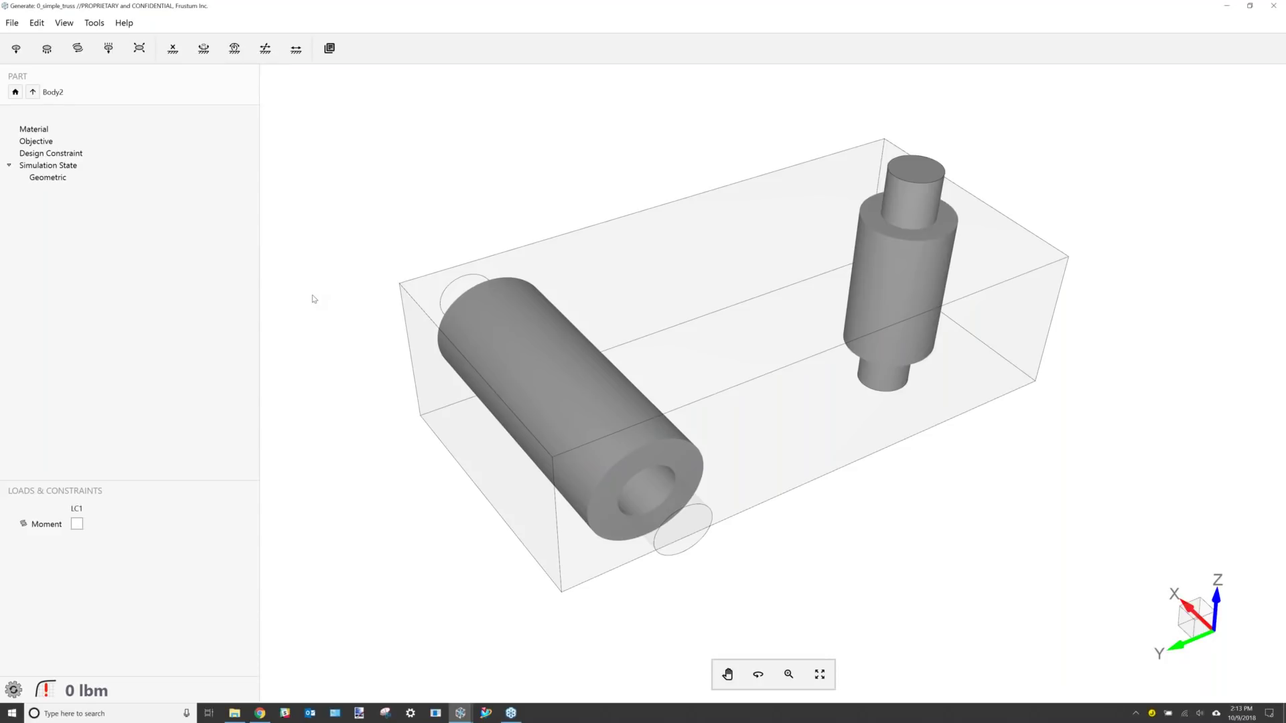
{"action": "left_click", "coordinate": [77, 525]}
Add a fixed constraint to Body3 and activate it in load case LC1.
{"action": "left_click", "coordinate": [32, 92]}
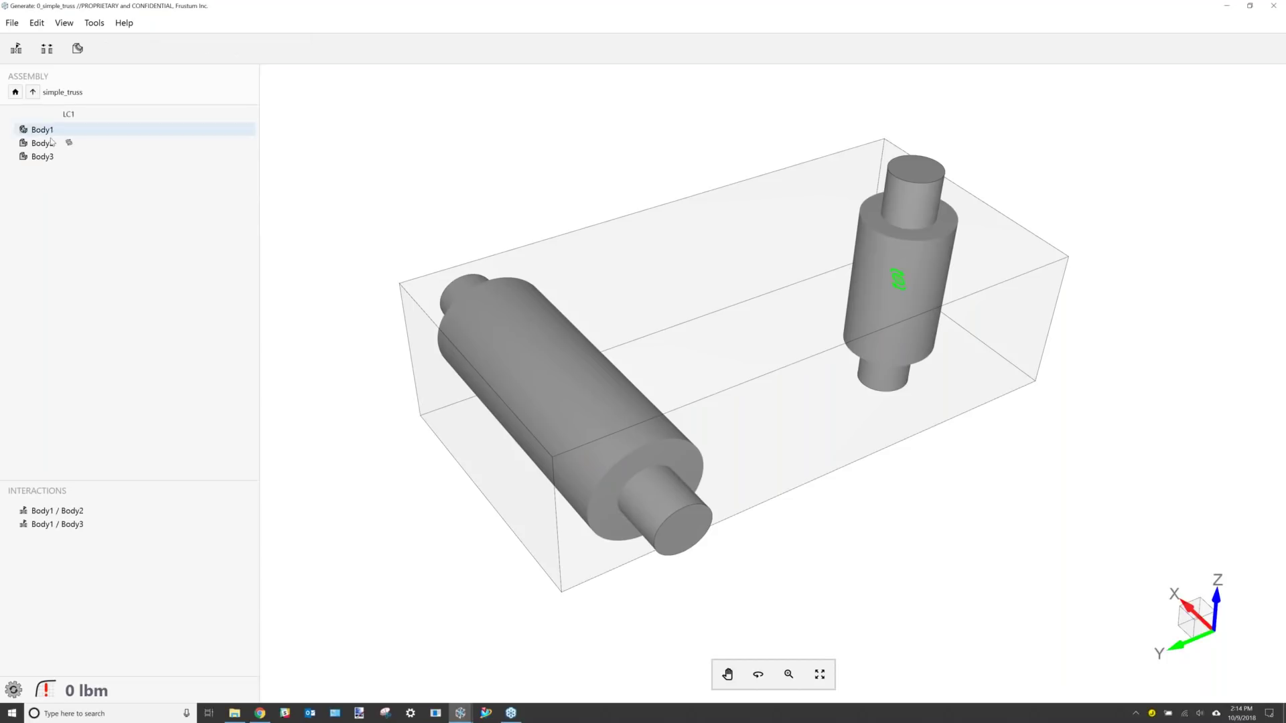
{"action": "double_click", "coordinate": [42, 156]}
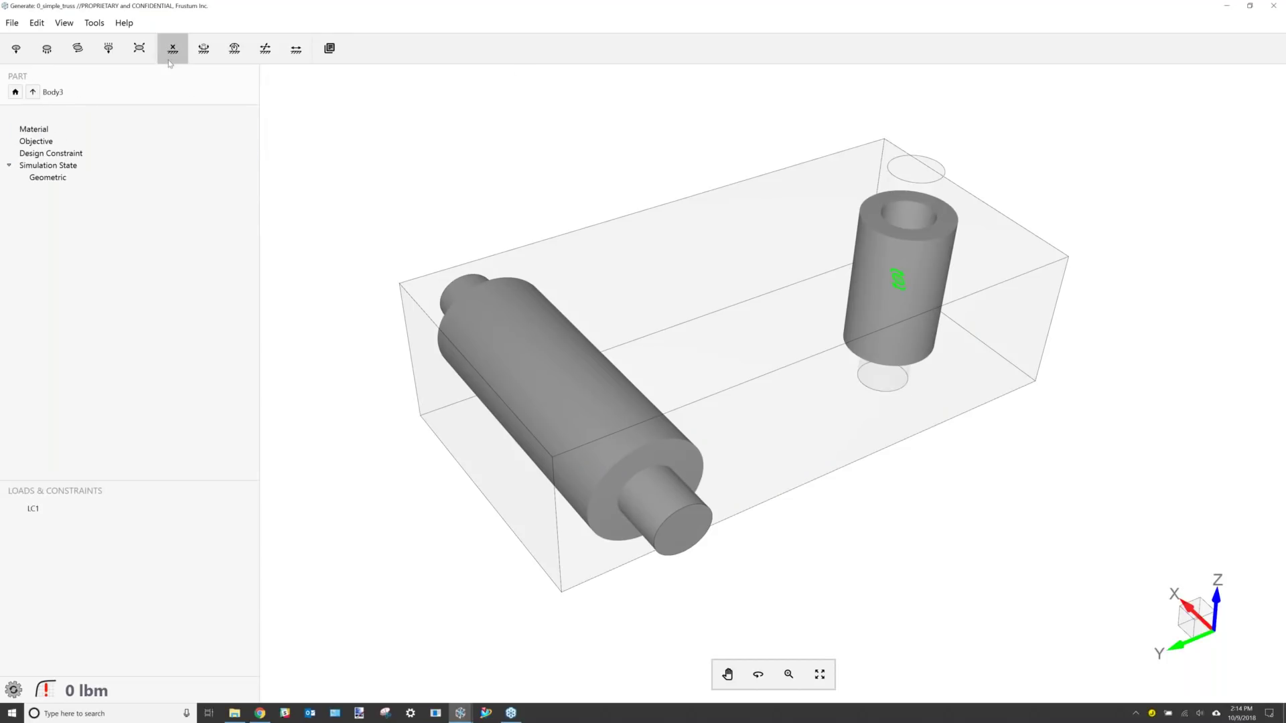
{"action": "left_click", "coordinate": [170, 62]}
{"action": "left_click", "coordinate": [305, 207]}
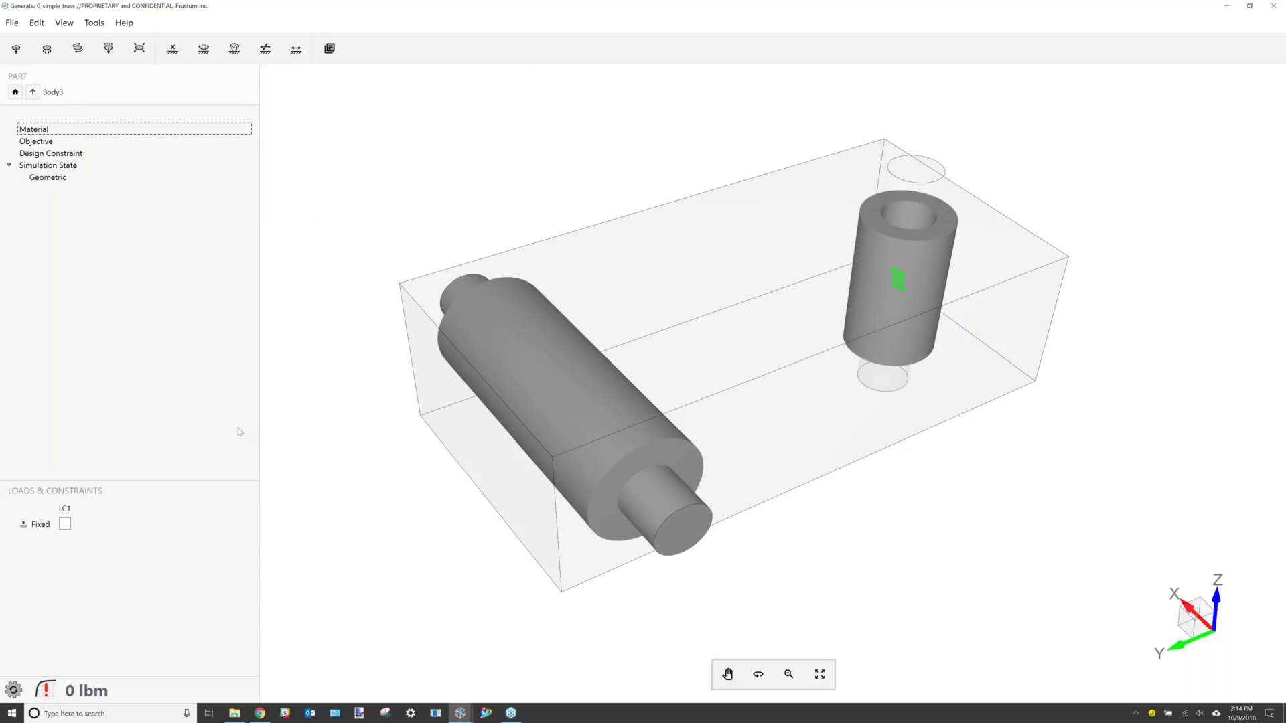
{"action": "left_click", "coordinate": [65, 523]}
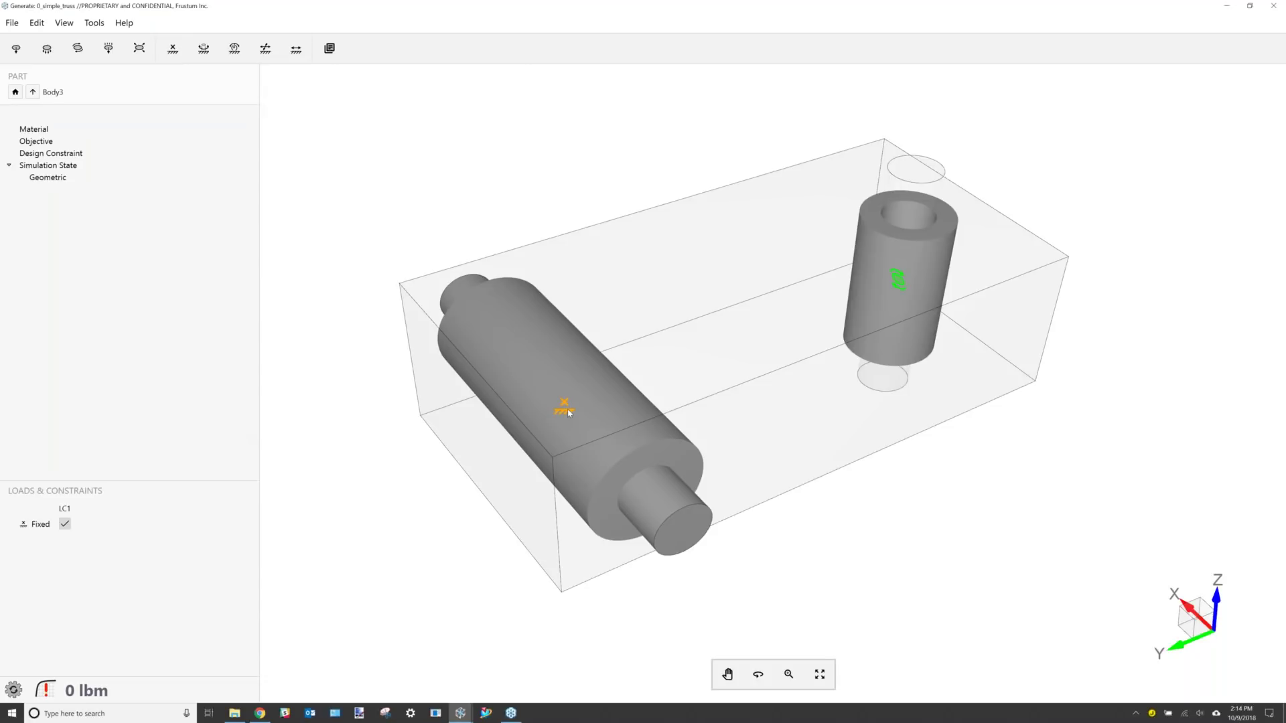
Assign the default material AlSi10Mg to Body1.
{"action": "left_click", "coordinate": [32, 91]}
{"action": "double_click", "coordinate": [48, 130]}
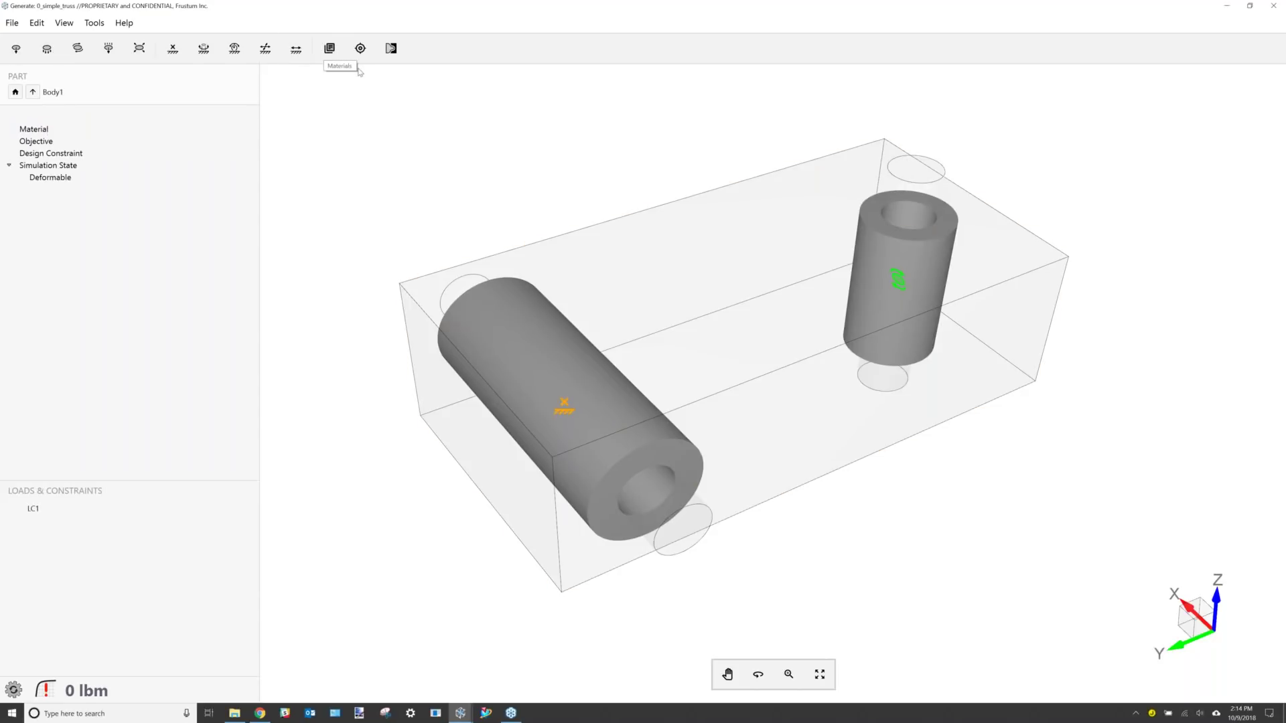
{"action": "left_click", "coordinate": [331, 56]}
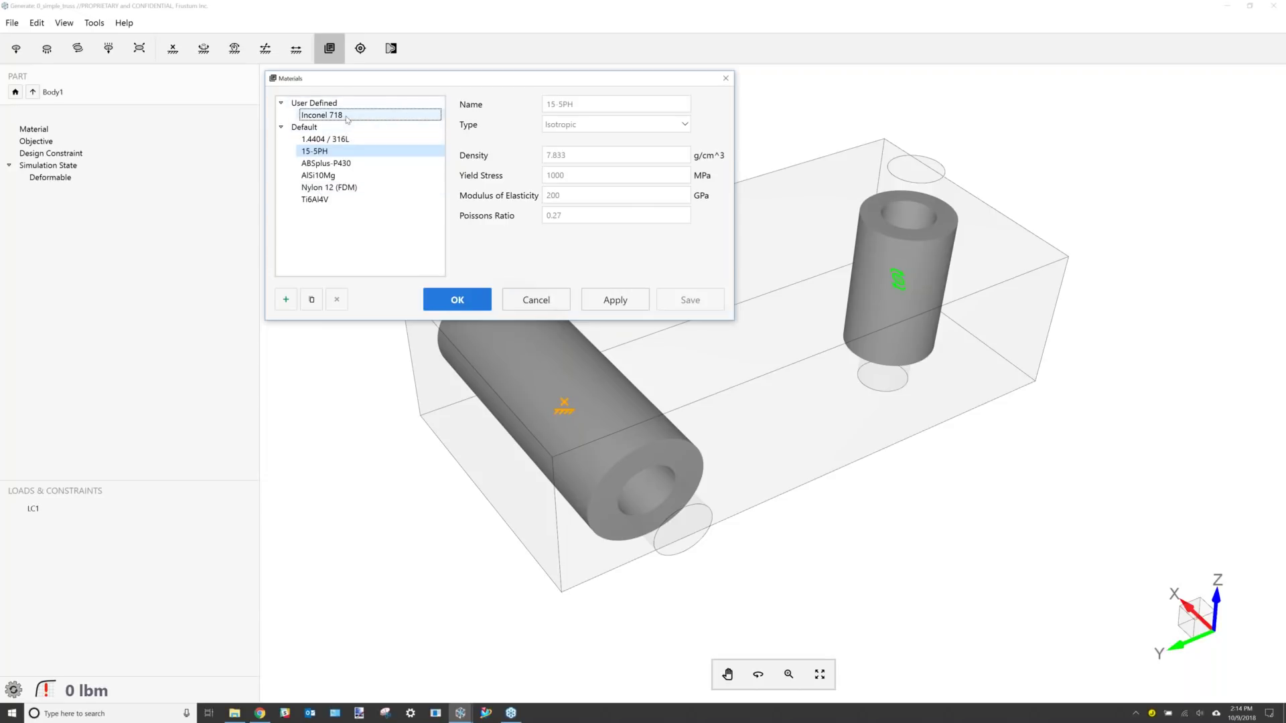
{"action": "left_click", "coordinate": [375, 175]}
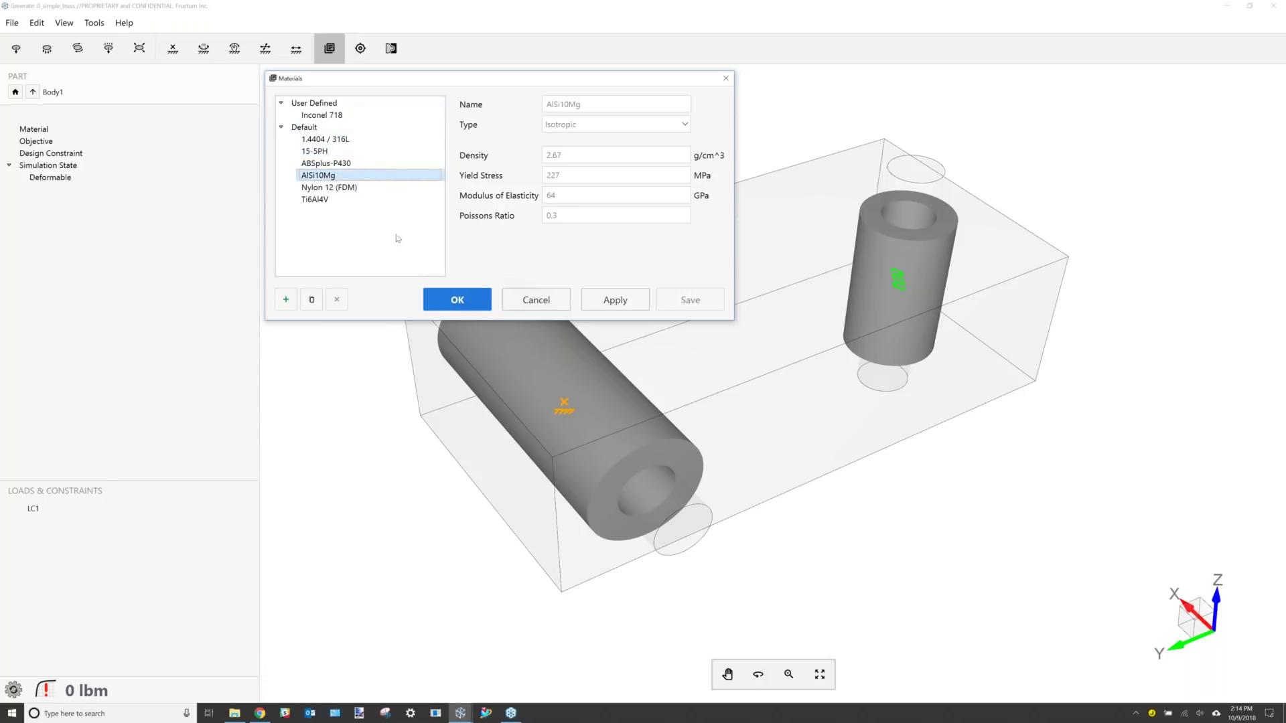
{"action": "left_click", "coordinate": [447, 303]}
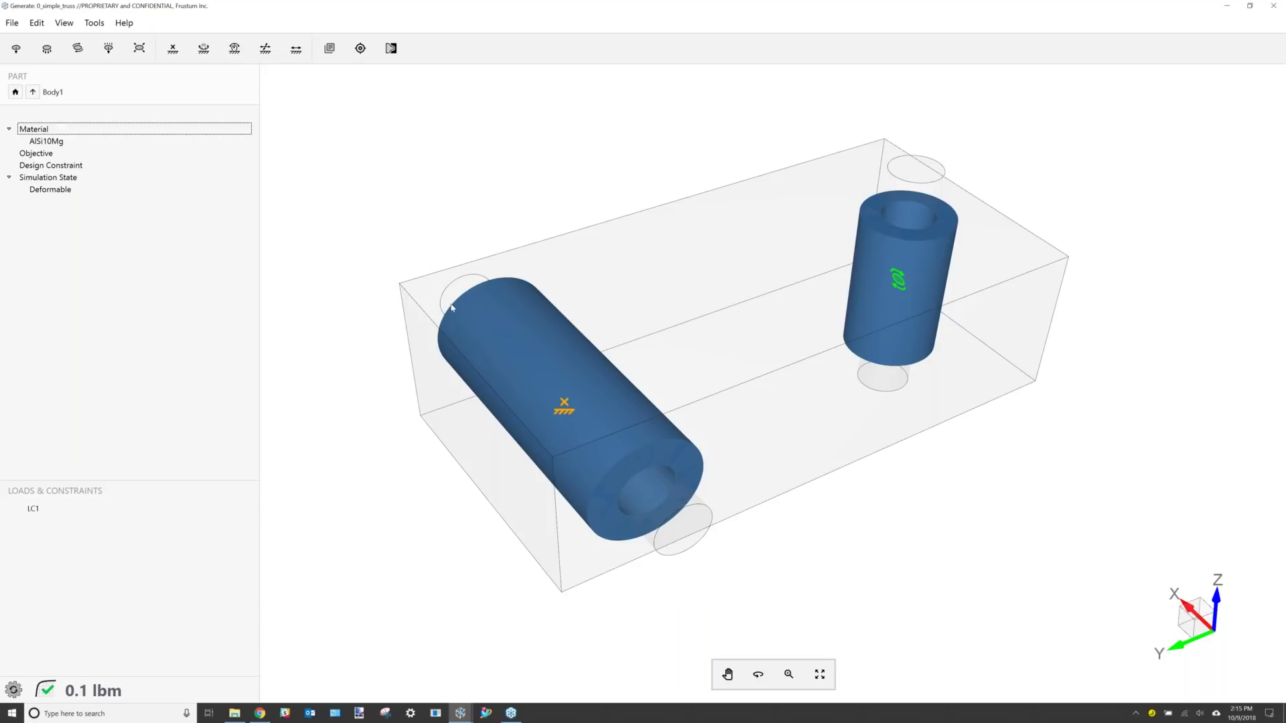
Set a target volume percent objective of 50 for Body1.
{"action": "left_click", "coordinate": [360, 48]}
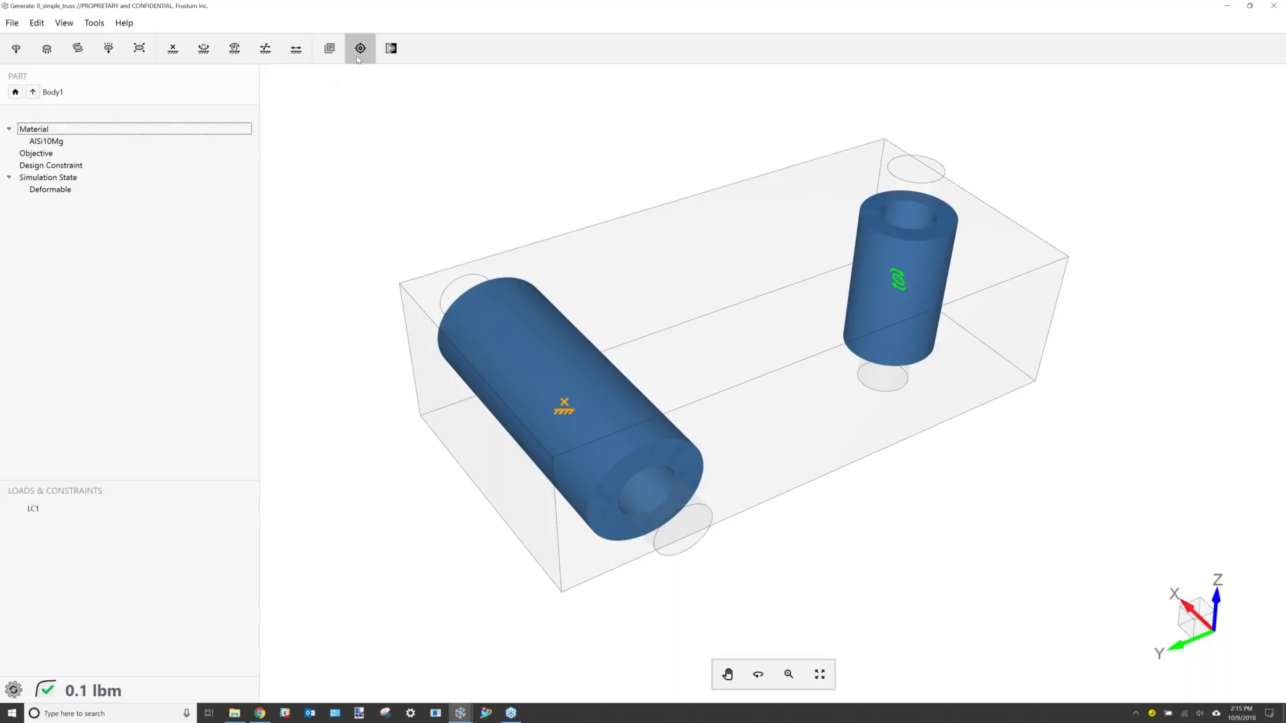
{"action": "left_click_drag", "start_coordinate": [379, 152], "coordinate": [362, 152]}
{"action": "type", "text": "50"}
{"action": "key", "text": "Return"}
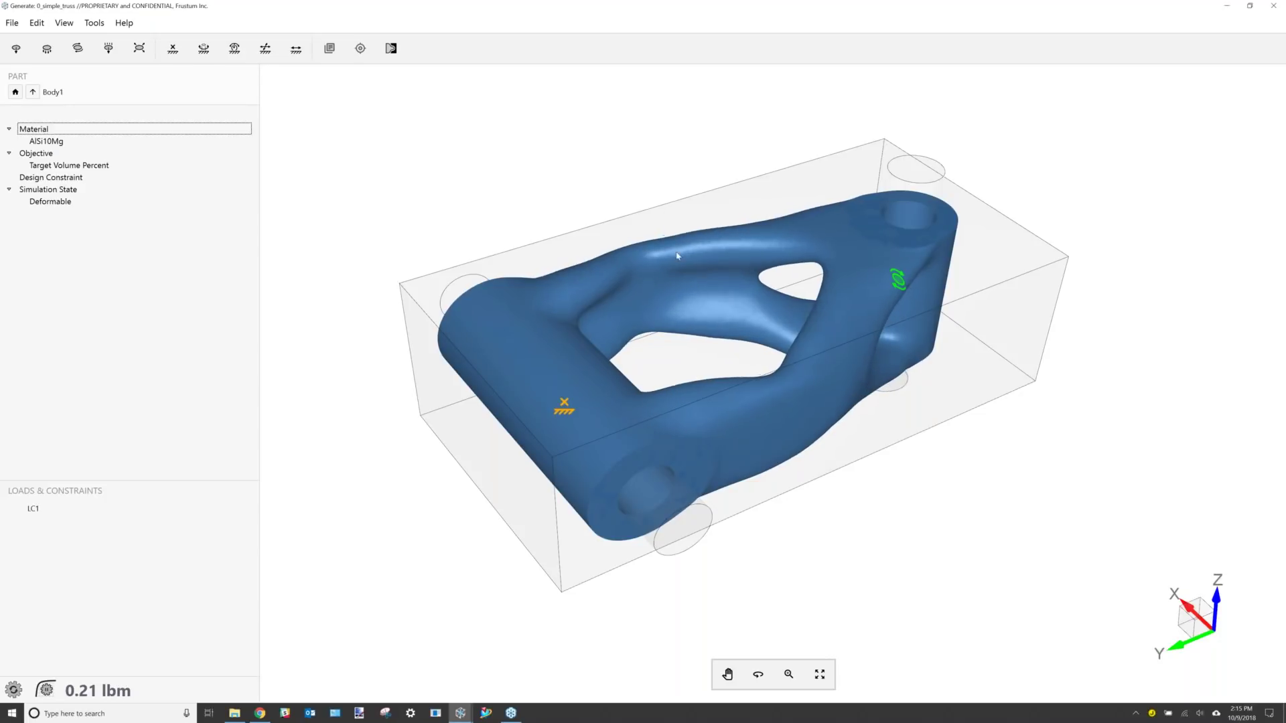
Examine the generated truss and review the mass reduction table for Body1.
{"action": "left_click_drag", "start_coordinate": [712, 327], "coordinate": [710, 373]}
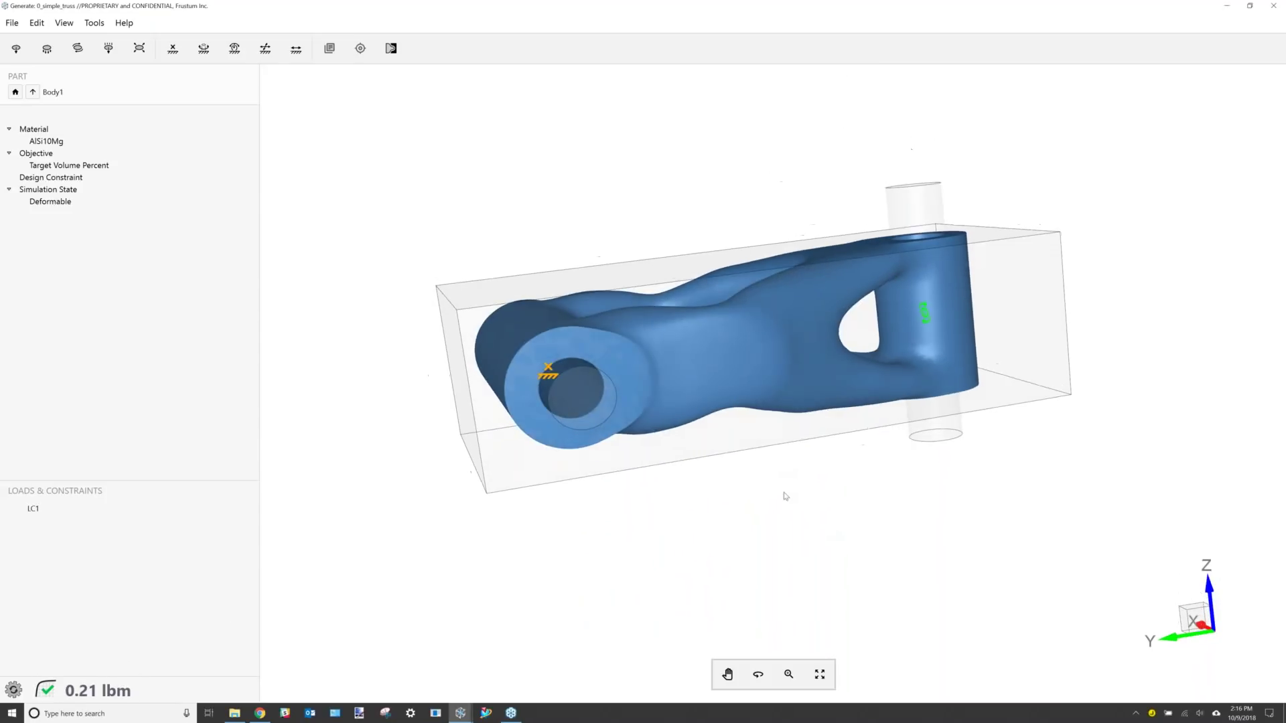
{"action": "left_click", "coordinate": [98, 690]}
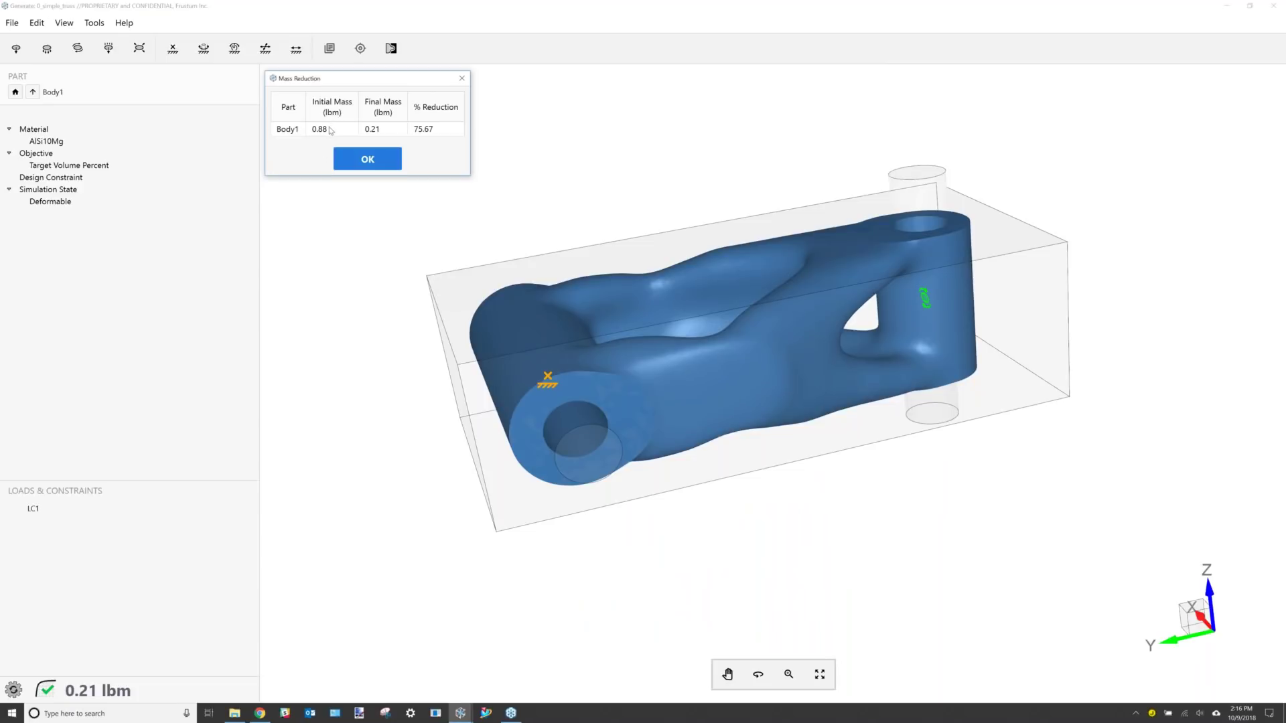
{"action": "left_click", "coordinate": [462, 78]}
Display the FEA results on the generated truss and inspect the von Mises stress distribution for LC1.
{"action": "left_click_drag", "start_coordinate": [774, 241], "coordinate": [670, 214]}
{"action": "left_click", "coordinate": [64, 23]}
{"action": "left_click", "coordinate": [71, 65]}
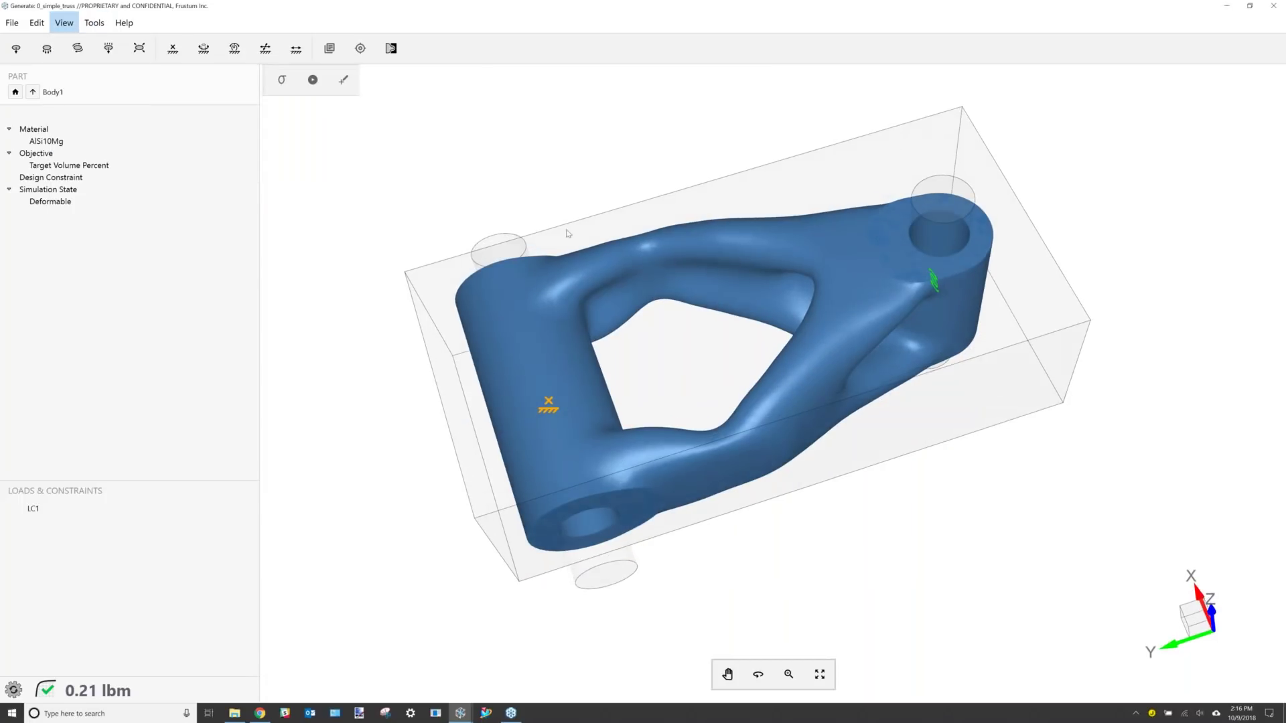
{"action": "left_click_drag", "start_coordinate": [576, 269], "coordinate": [583, 277]}
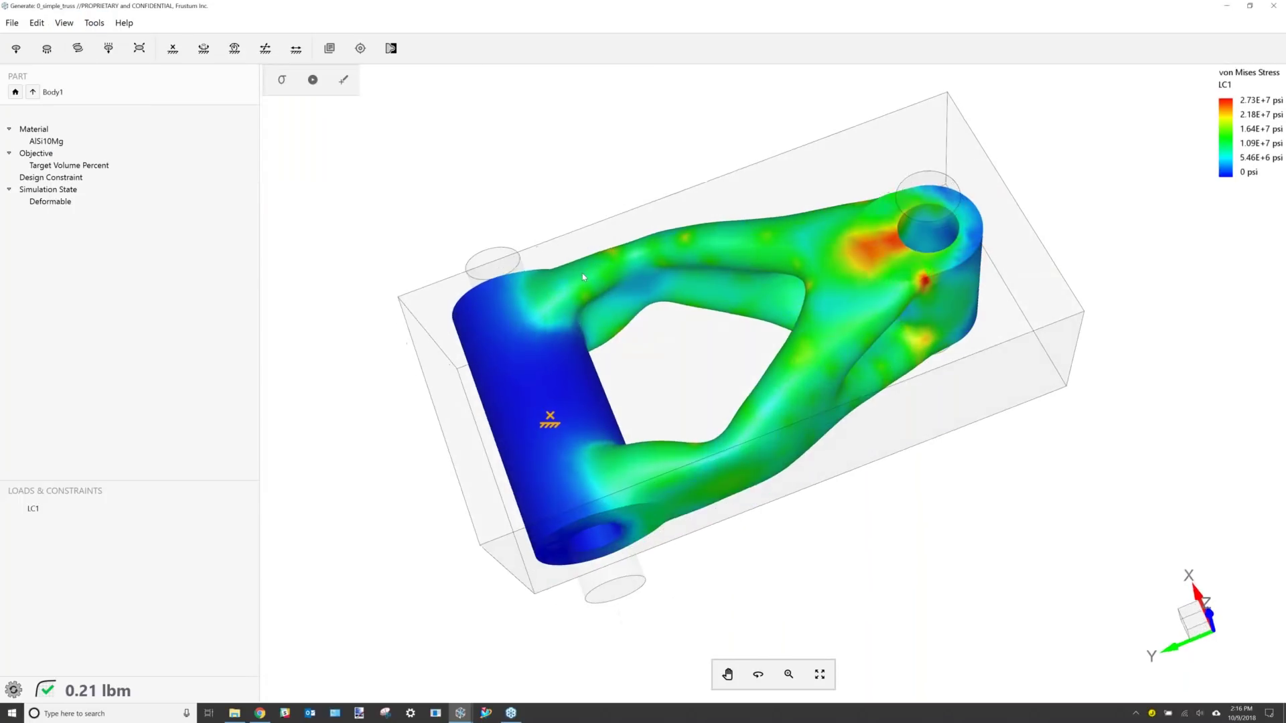
{"action": "left_click_drag", "start_coordinate": [717, 322], "coordinate": [845, 291]}
Switch the results display to Displacement Magnitude for load case LC1.
{"action": "left_click", "coordinate": [281, 79]}
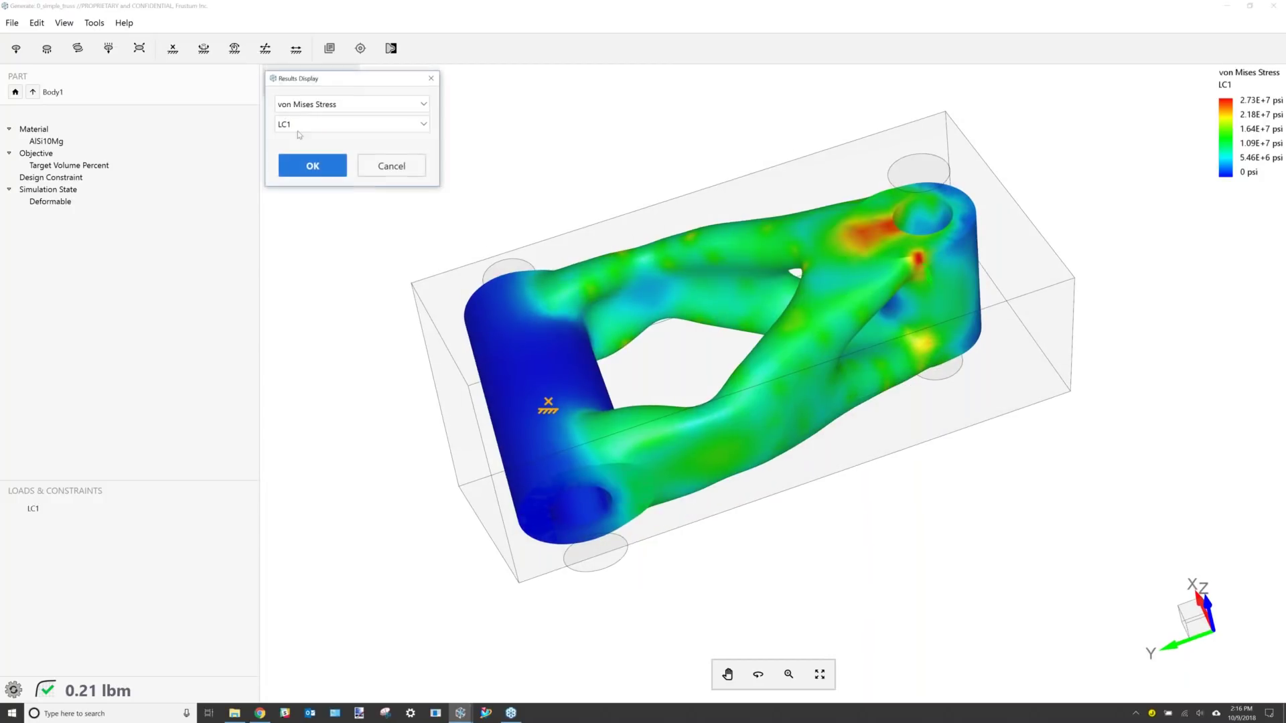
{"action": "left_click", "coordinate": [297, 108]}
{"action": "left_click", "coordinate": [296, 128]}
{"action": "left_click", "coordinate": [296, 162]}
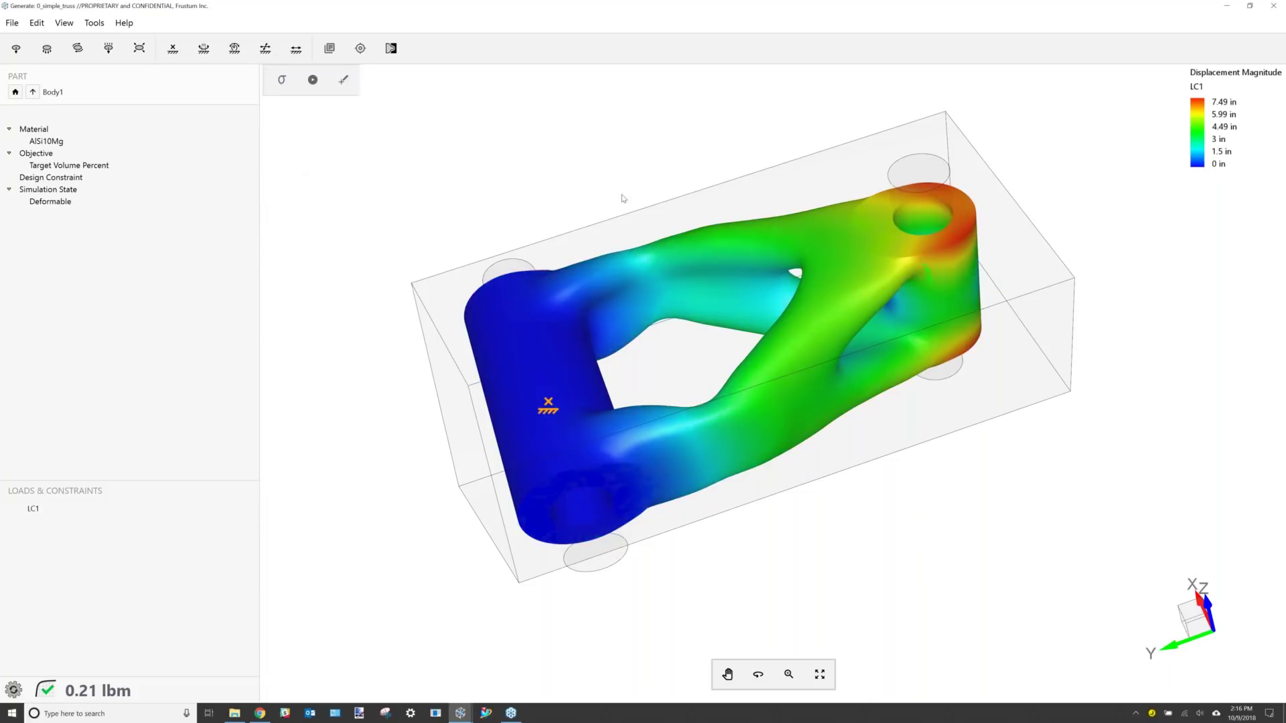
Preview the displacement animation at a scale factor of 5 and close it.
{"action": "left_click", "coordinate": [313, 80]}
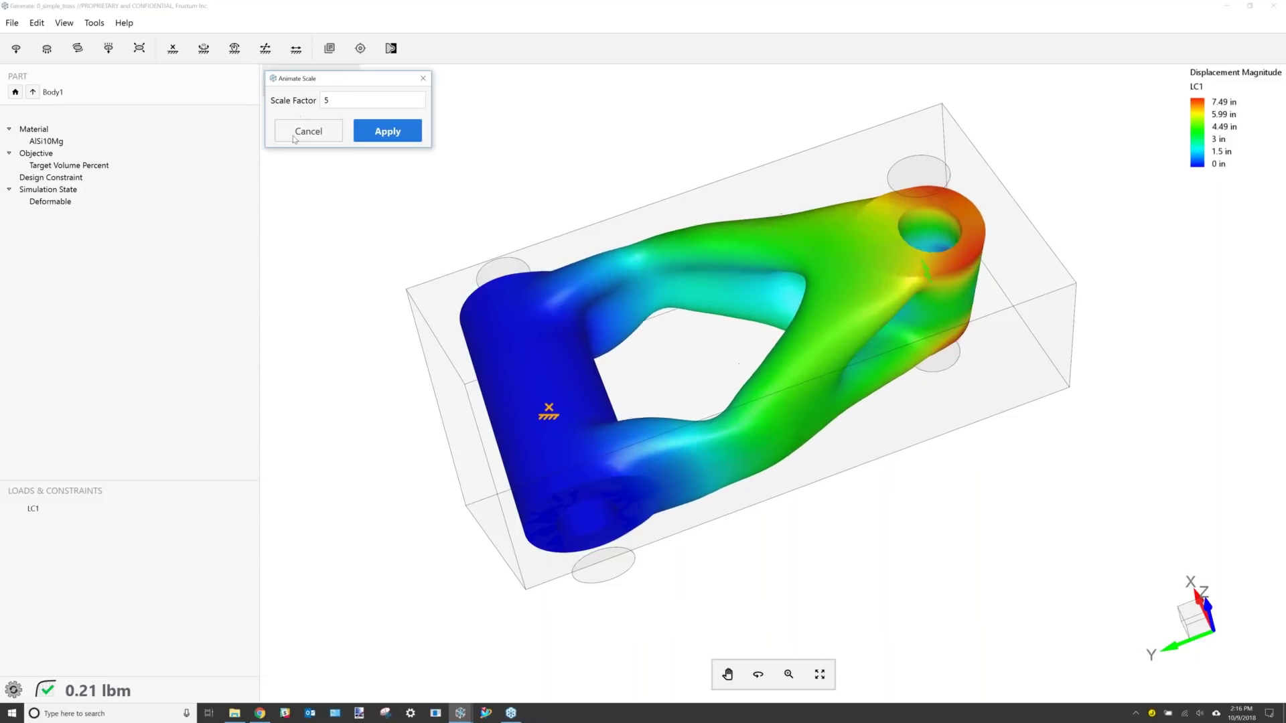
{"action": "left_click", "coordinate": [294, 136]}
{"action": "left_click", "coordinate": [347, 93]}
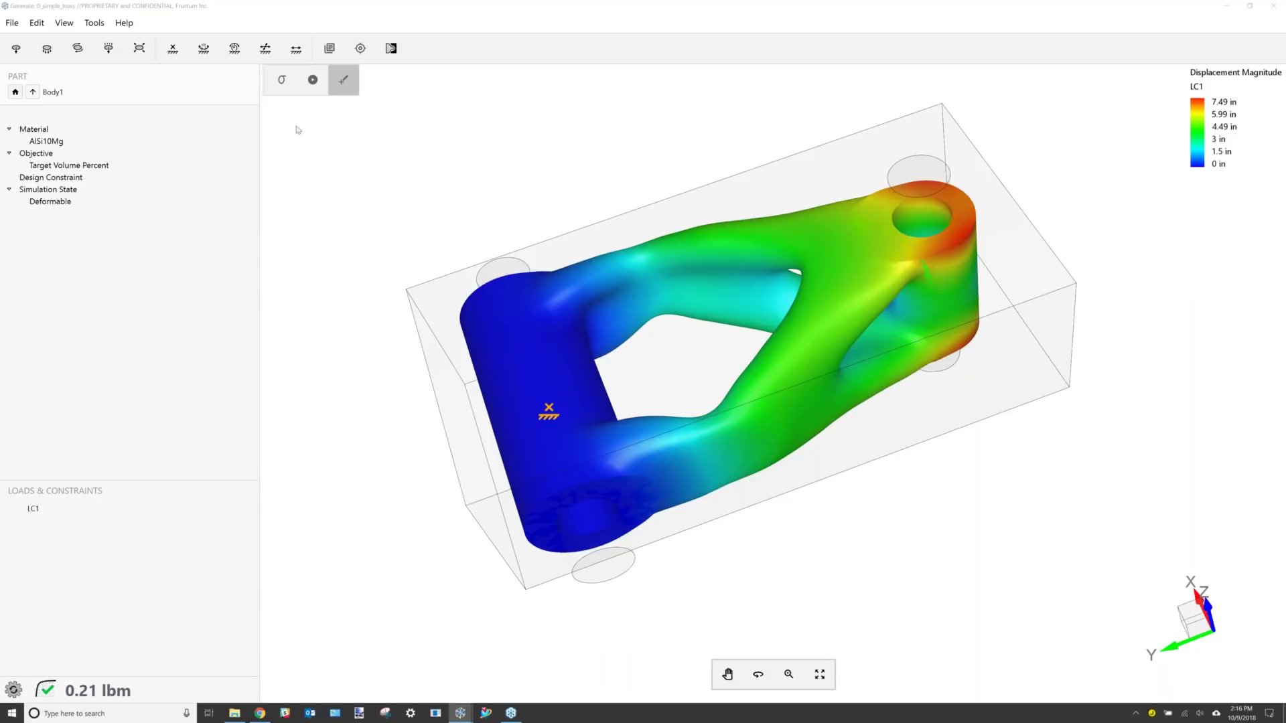
Turn off the FEA results display and return to the home level of the simple_truss model.
{"action": "left_click", "coordinate": [64, 23]}
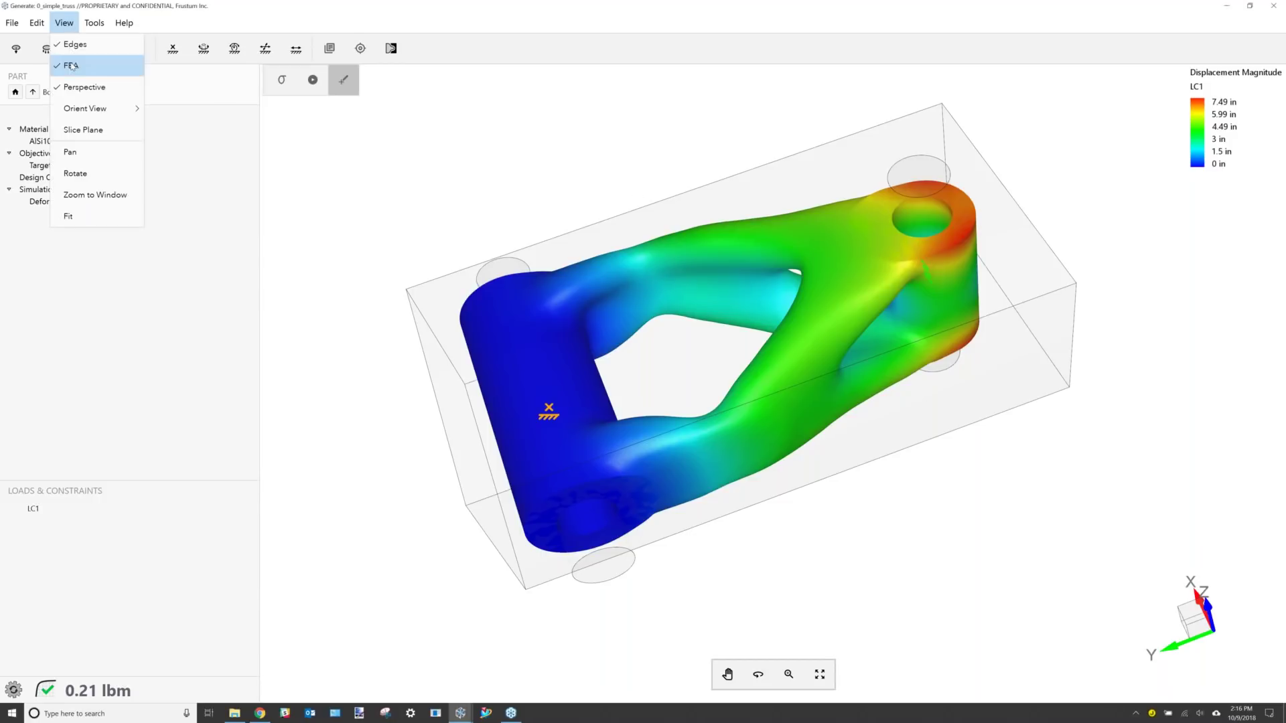
{"action": "left_click", "coordinate": [74, 63]}
{"action": "middle_click_drag", "start_coordinate": [603, 321], "coordinate": [782, 372]}
{"action": "left_click", "coordinate": [16, 92]}
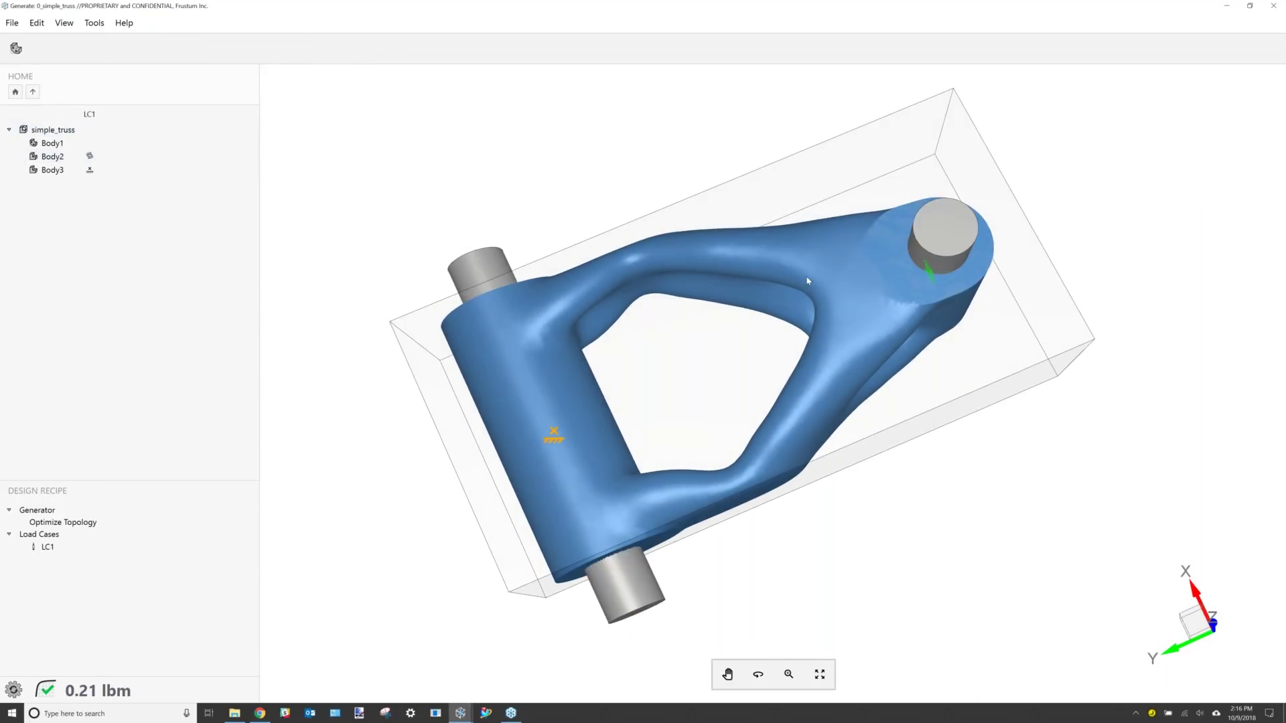
Move the Body2 pin a short distance along the Y axis toward Body3 and inspect the updated truss.
{"action": "left_click", "coordinate": [960, 239]}
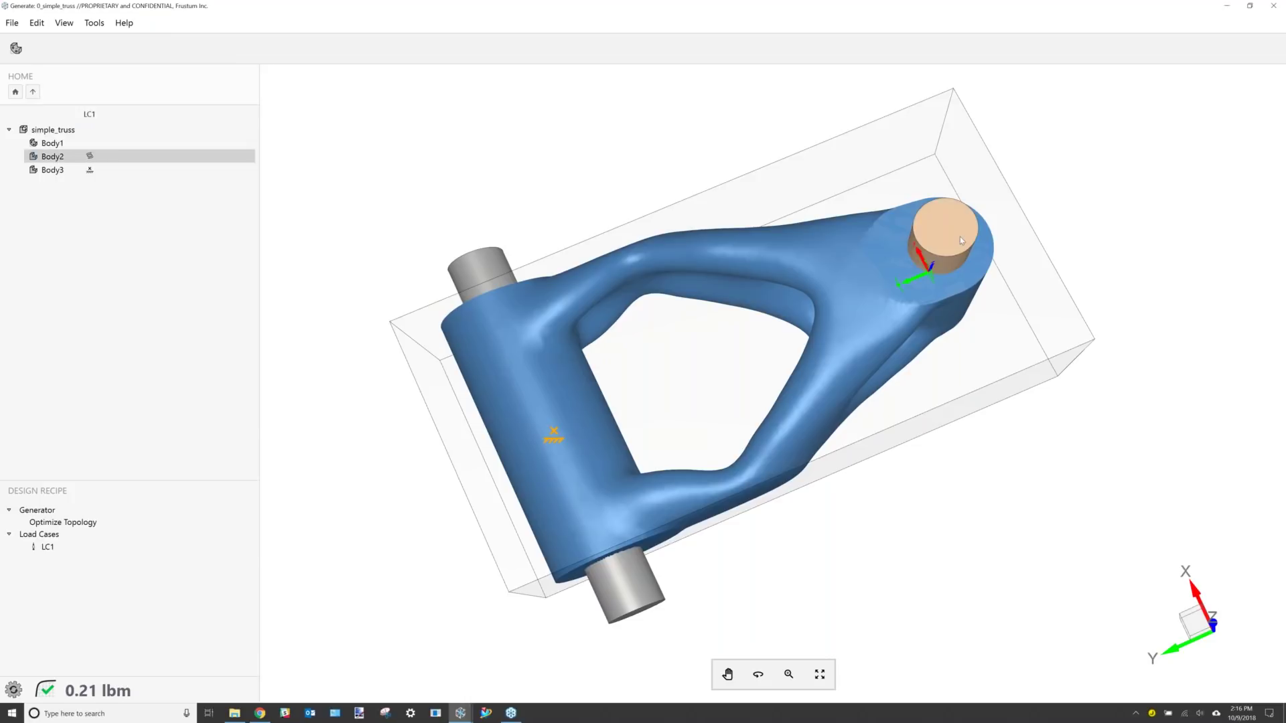
{"action": "mouse_move", "coordinate": [760, 537]}
{"action": "middle_mouse_down"}
{"action": "mouse_move", "coordinate": [740, 512]}
{"action": "mouse_move", "coordinate": [745, 533]}
{"action": "middle_mouse_up"}
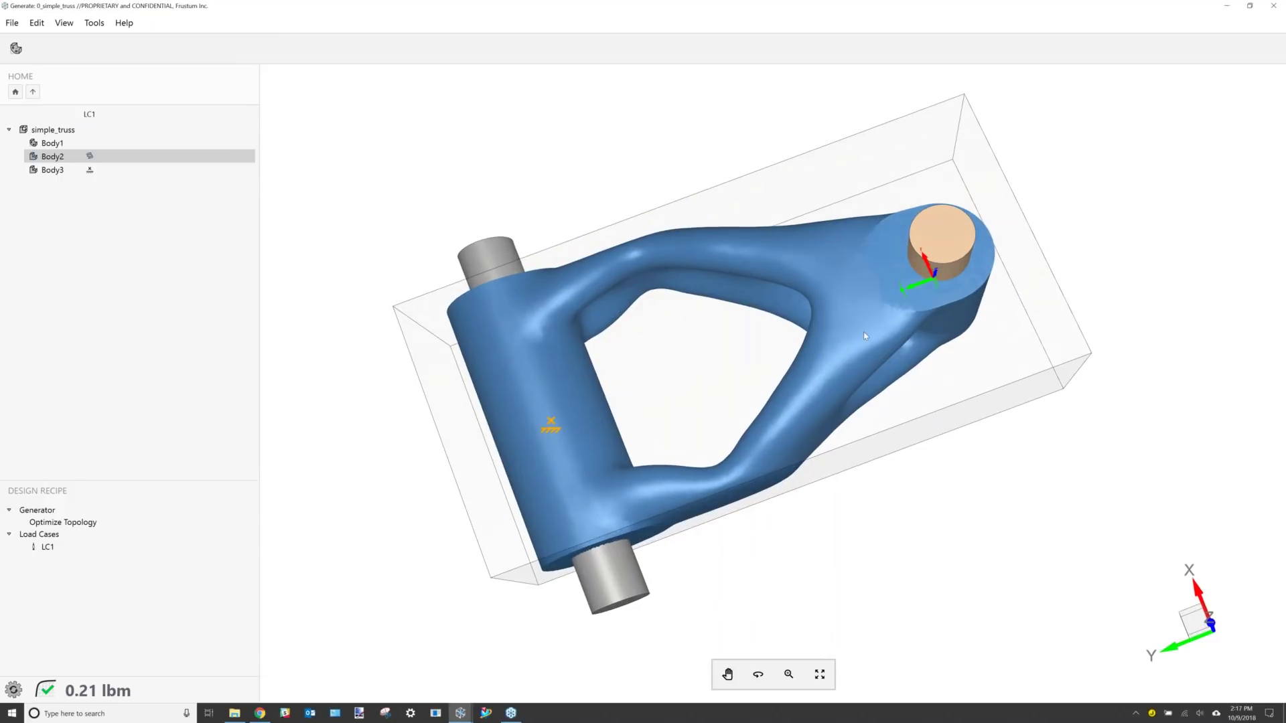
{"action": "left_click_drag", "start_coordinate": [912, 291], "coordinate": [872, 304]}
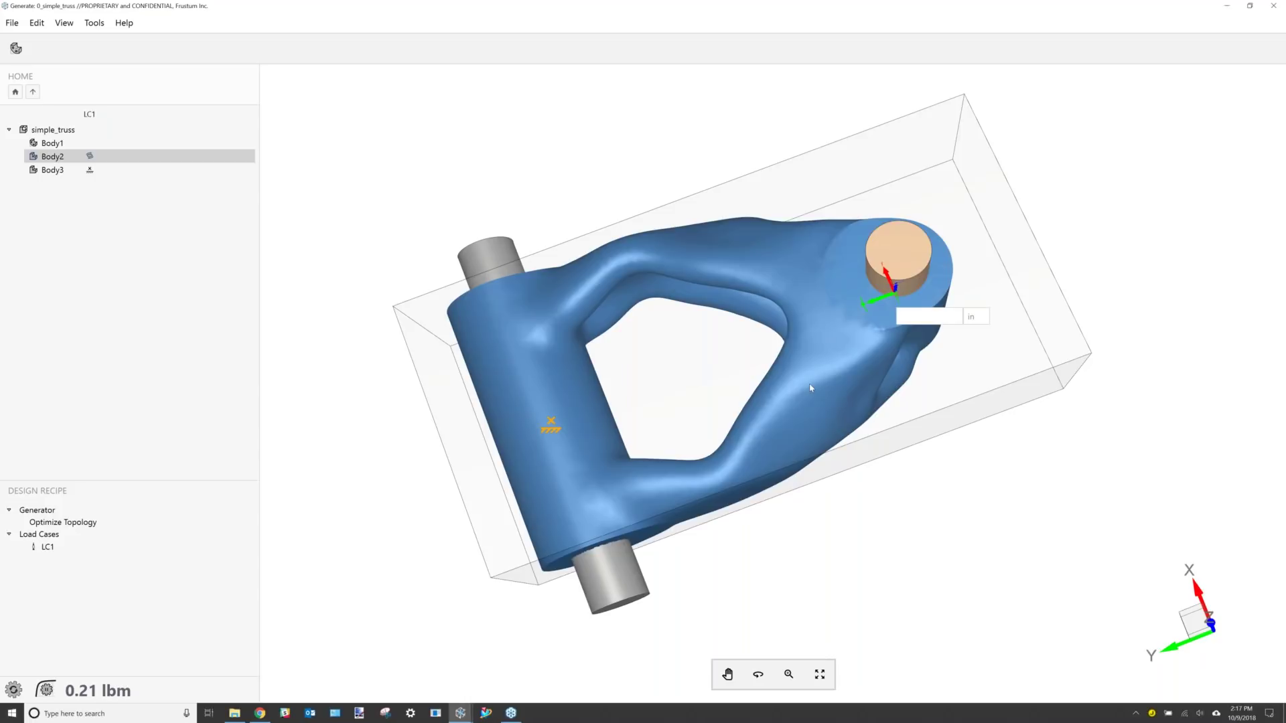
{"action": "left_click_drag", "start_coordinate": [810, 388], "coordinate": [781, 345]}
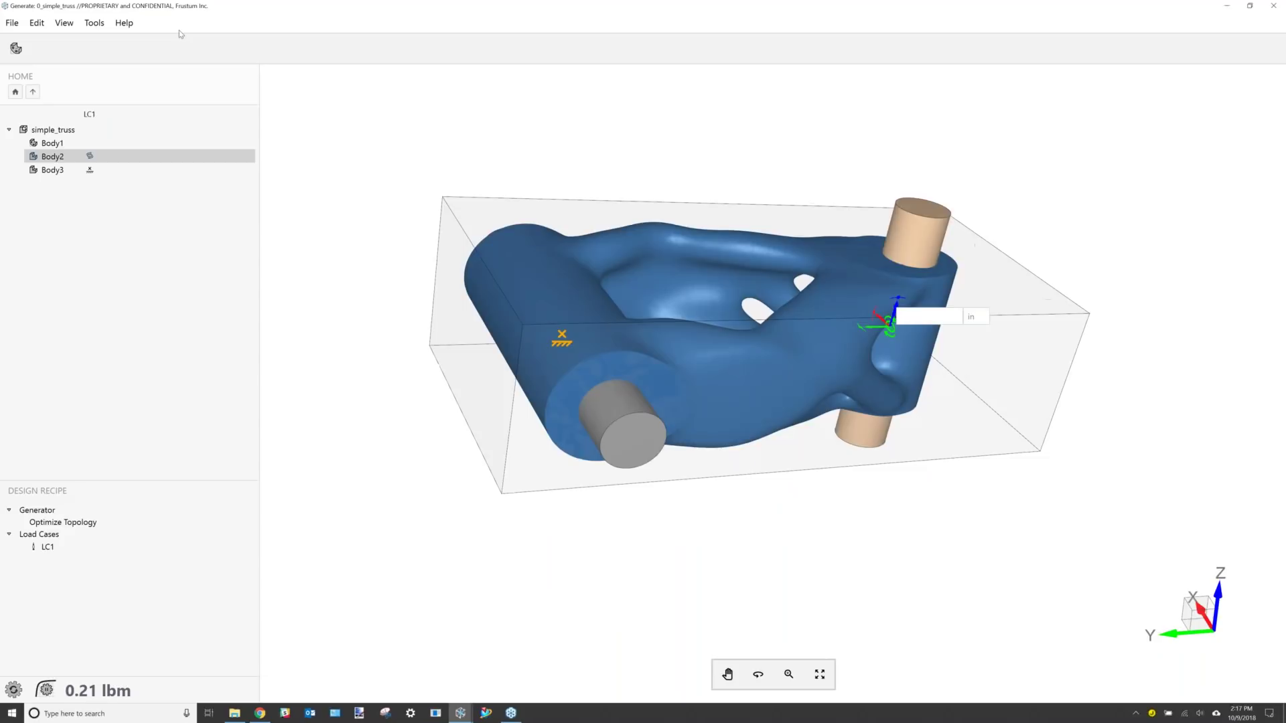
Add a Planar Symmetry design constraint to Body1 using the block's mid-plane perpendicular to X, and inspect the truss.
{"action": "left_click", "coordinate": [47, 144]}
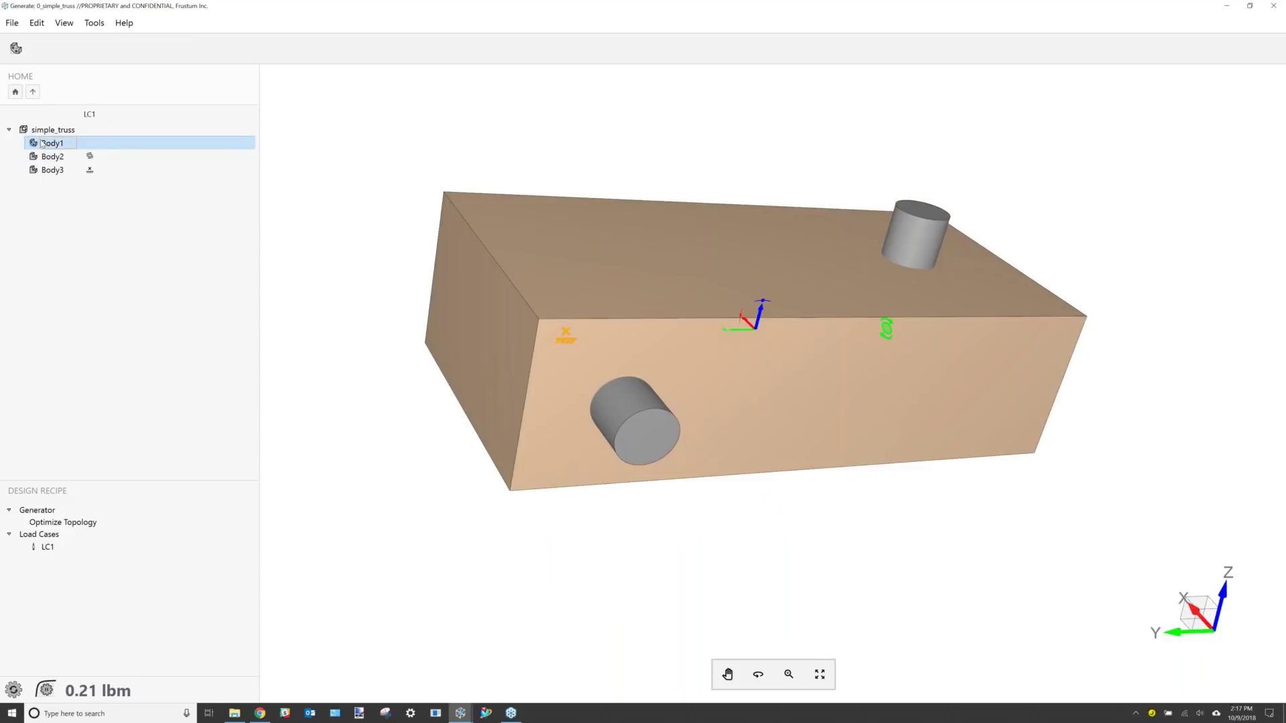
{"action": "double_click", "coordinate": [43, 144]}
{"action": "left_click", "coordinate": [392, 48]}
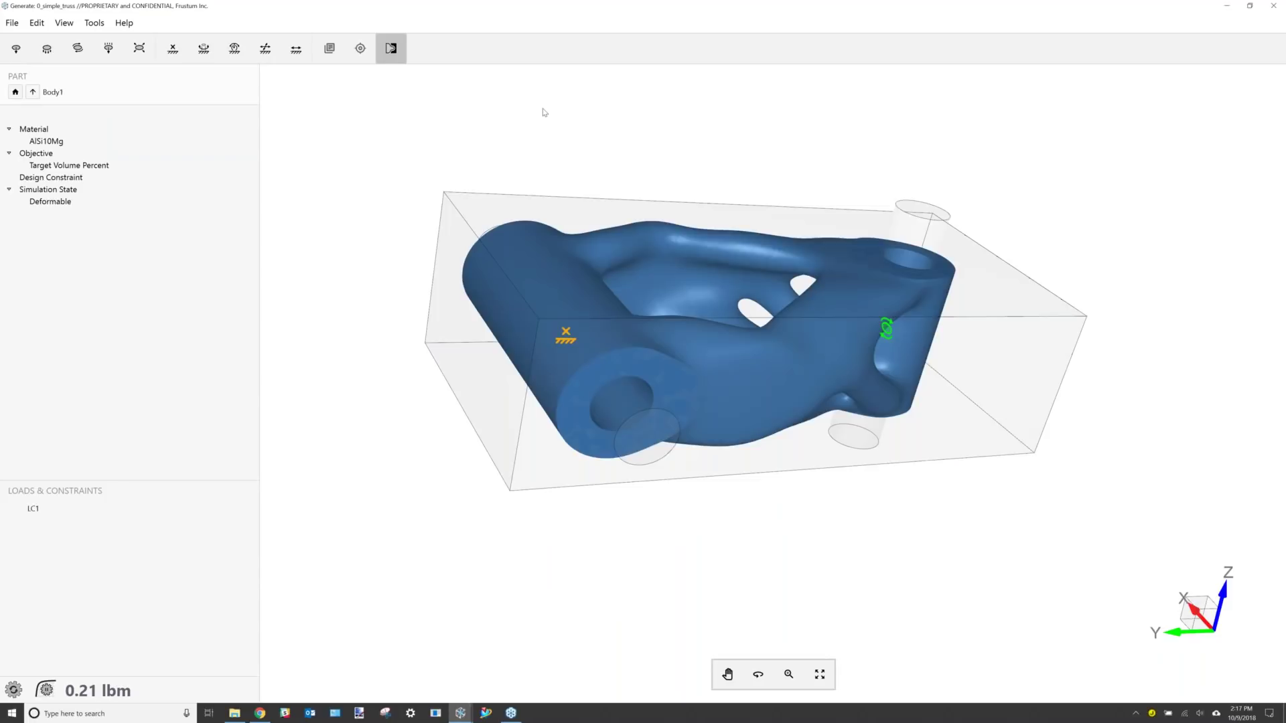
{"action": "left_click", "coordinate": [482, 105]}
{"action": "left_click", "coordinate": [436, 129]}
{"action": "left_click", "coordinate": [628, 369]}
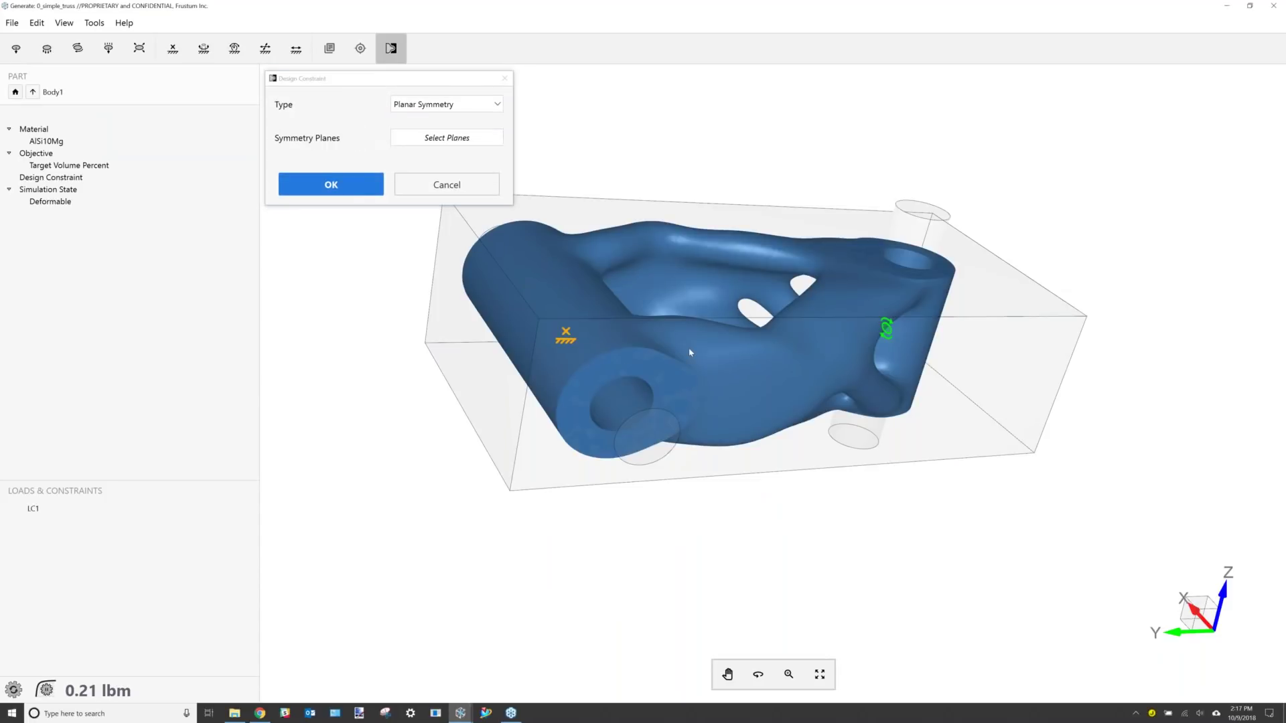
{"action": "middle_click_drag", "start_coordinate": [633, 410], "coordinate": [641, 294]}
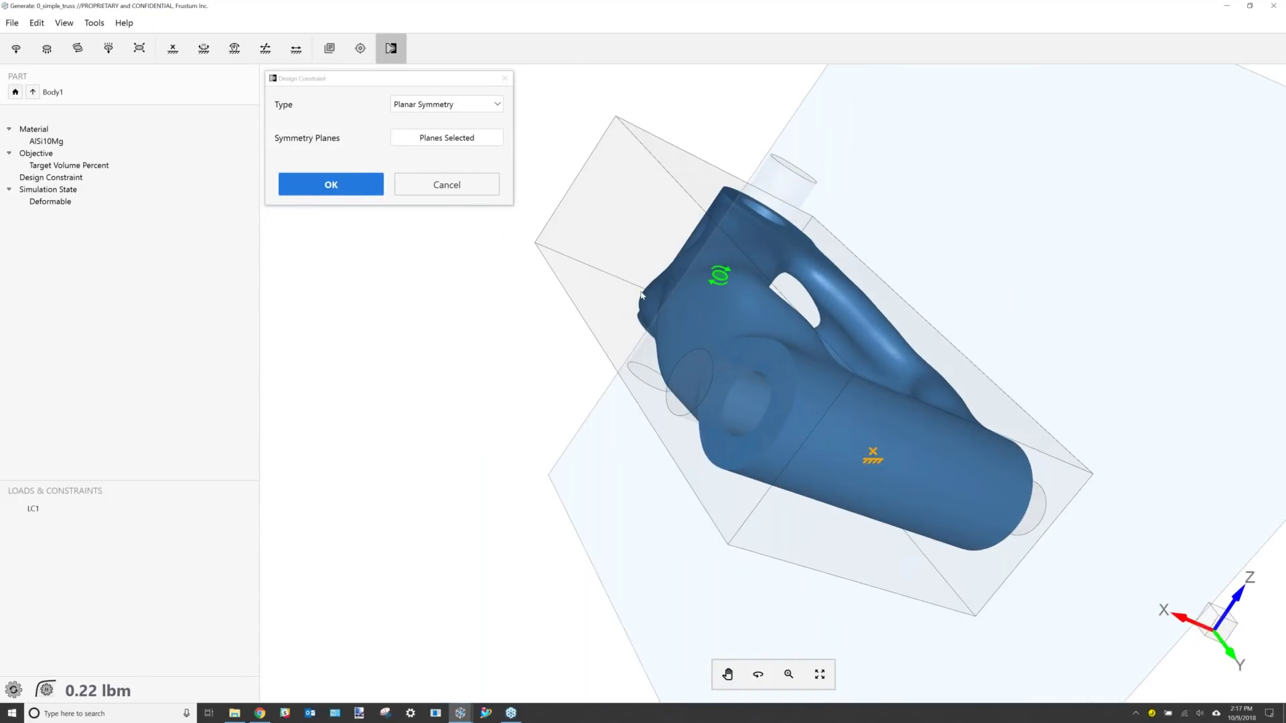
{"action": "middle_click_drag", "start_coordinate": [623, 243], "coordinate": [708, 297]}
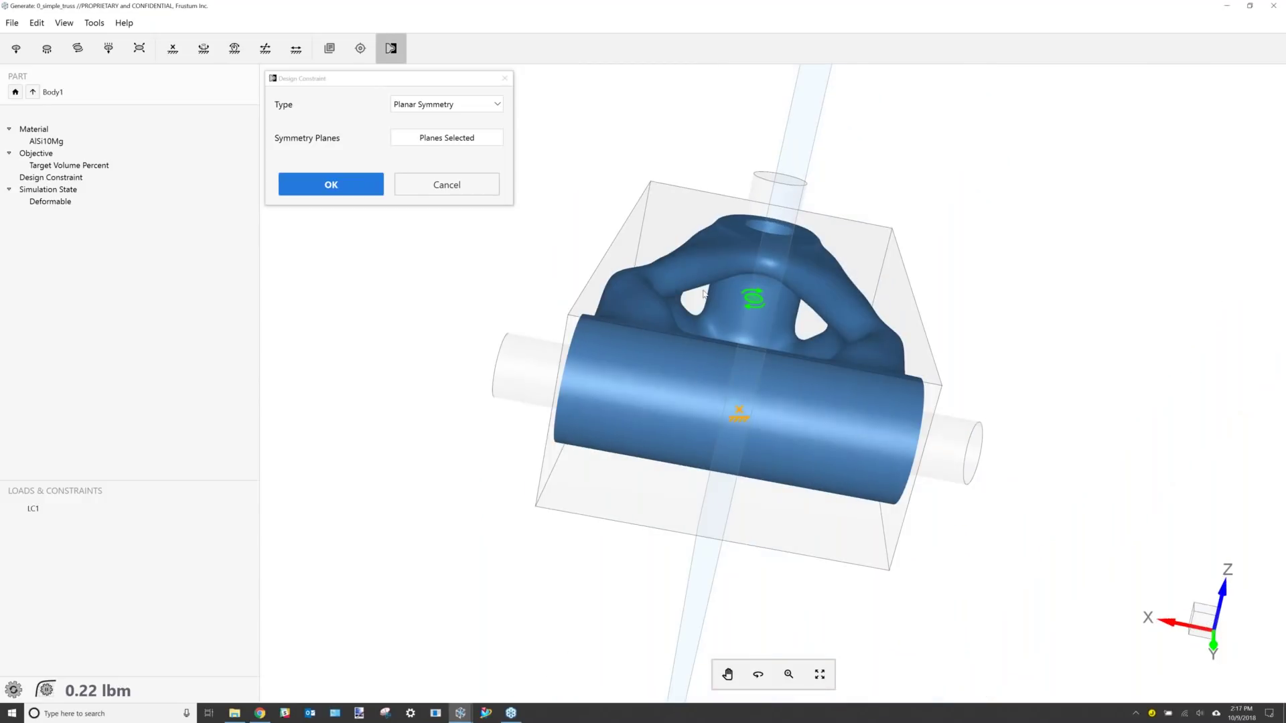
{"action": "left_click", "coordinate": [330, 184]}
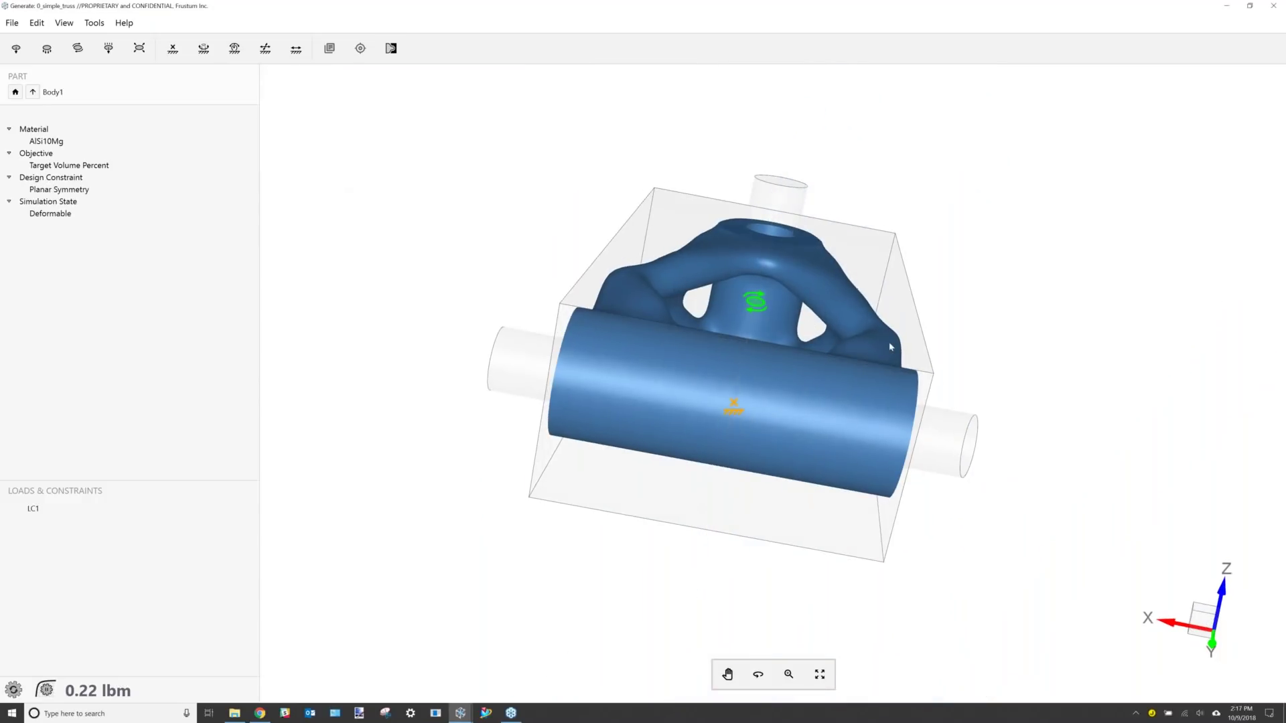
{"action": "middle_click_drag", "start_coordinate": [870, 412], "coordinate": [879, 305]}
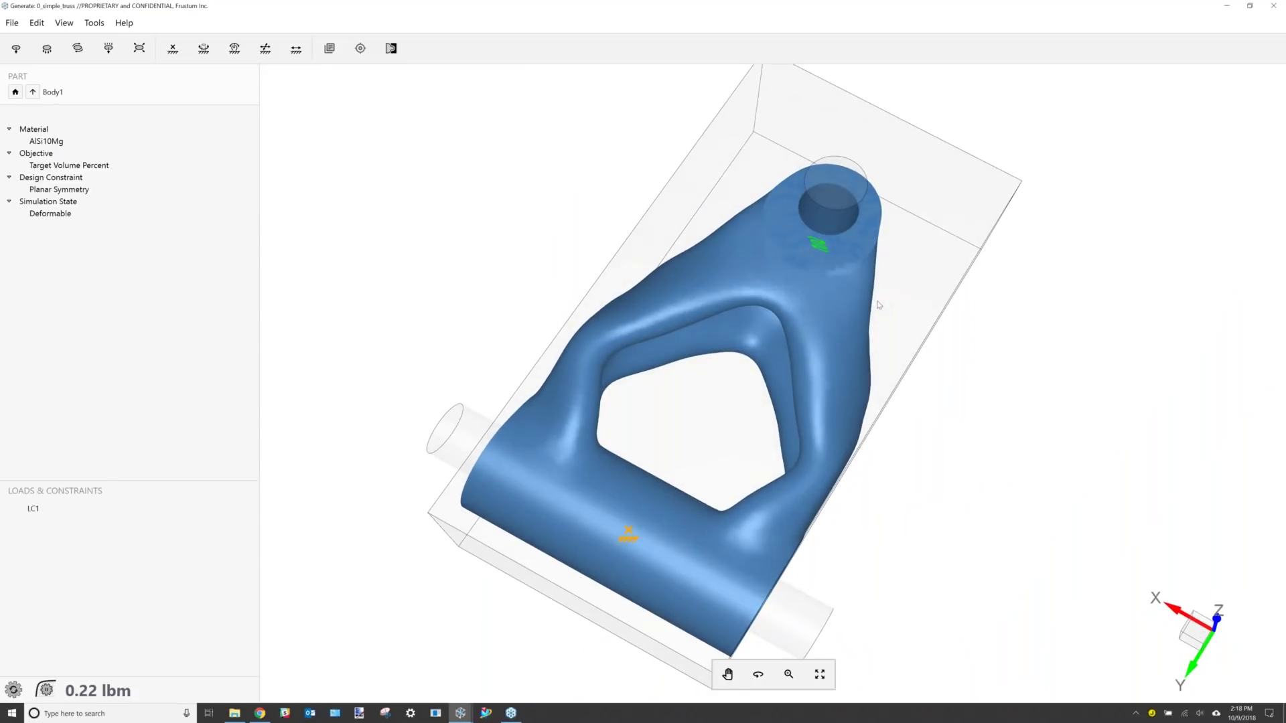
{"action": "middle_click_drag", "start_coordinate": [794, 566], "coordinate": [768, 526]}
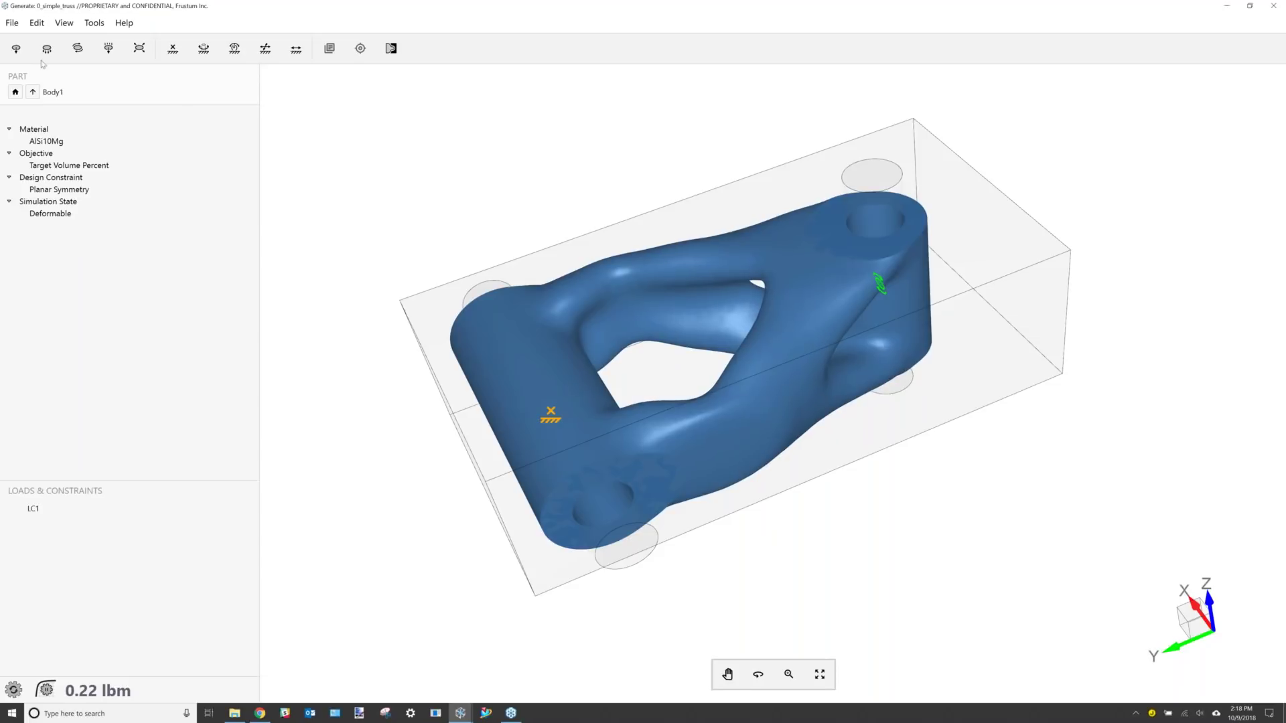
Open the 1_Lever project and frame its design space with the three pins.
{"action": "left_click", "coordinate": [19, 30]}
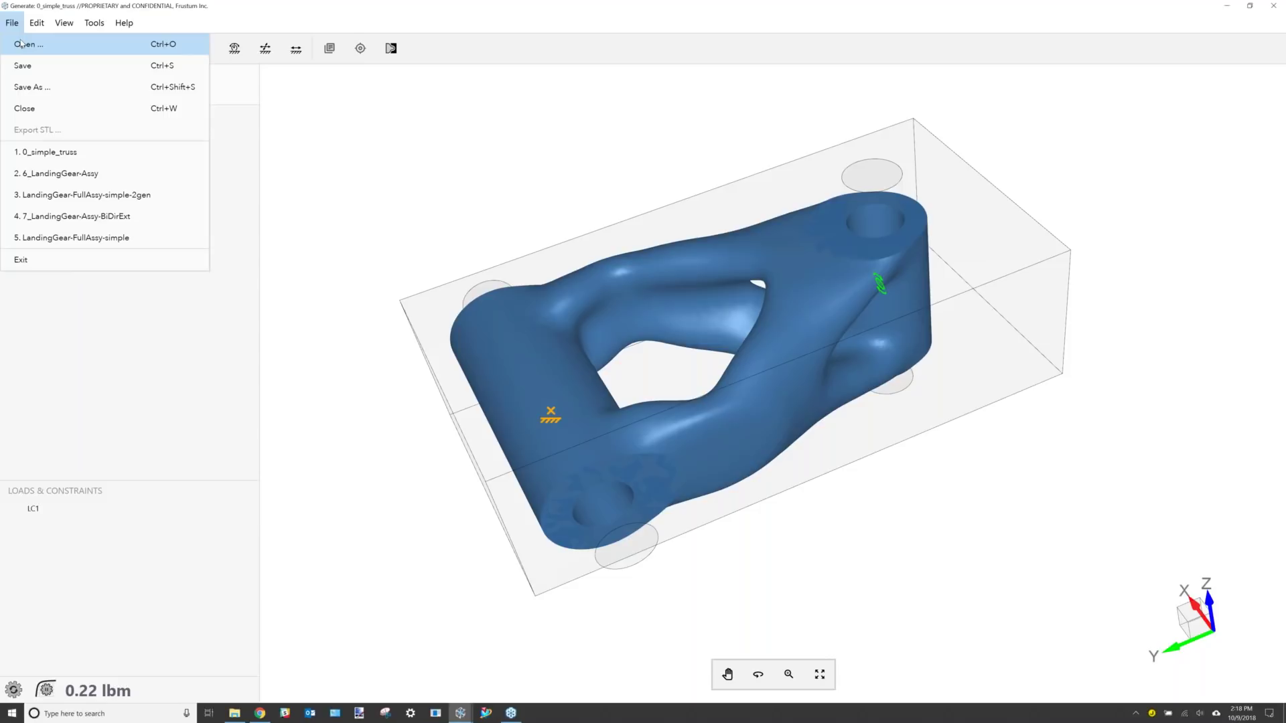
{"action": "left_click", "coordinate": [20, 44]}
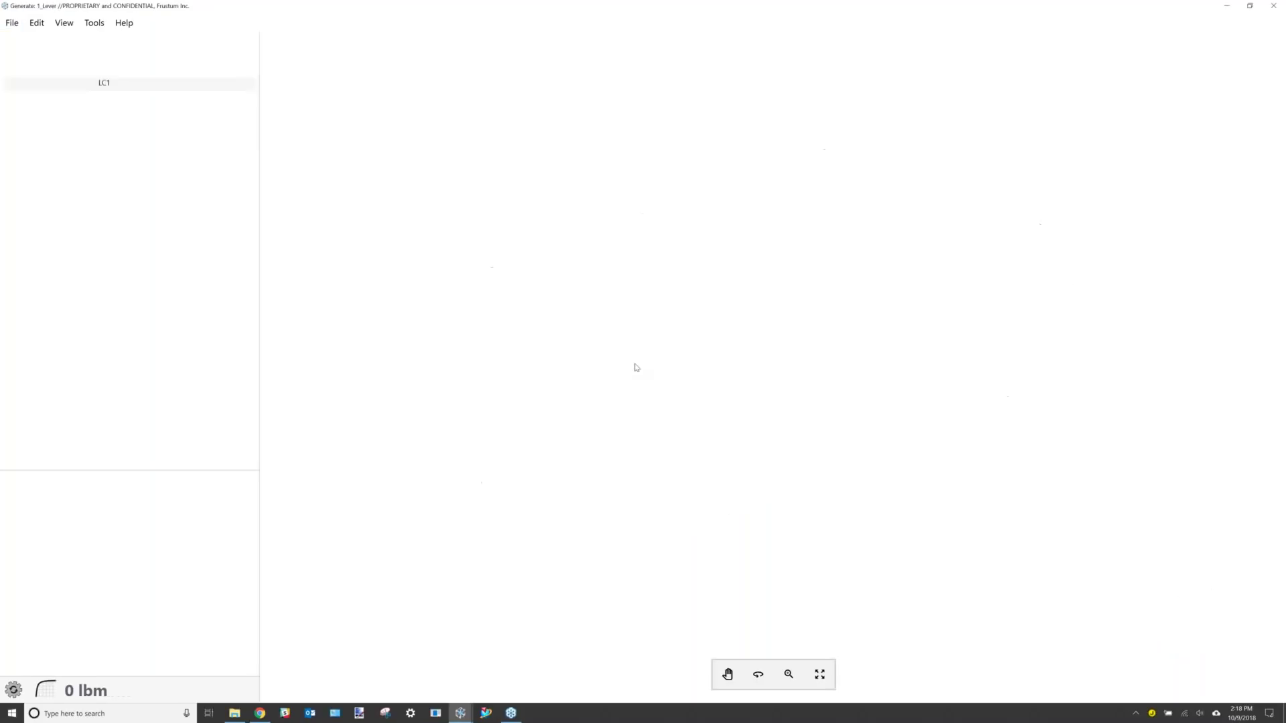
{"action": "middle_click_drag", "start_coordinate": [632, 470], "coordinate": [804, 536]}
{"action": "scroll", "coordinate": [804, 536], "scroll_direction": "up", "scroll_amount": 2}
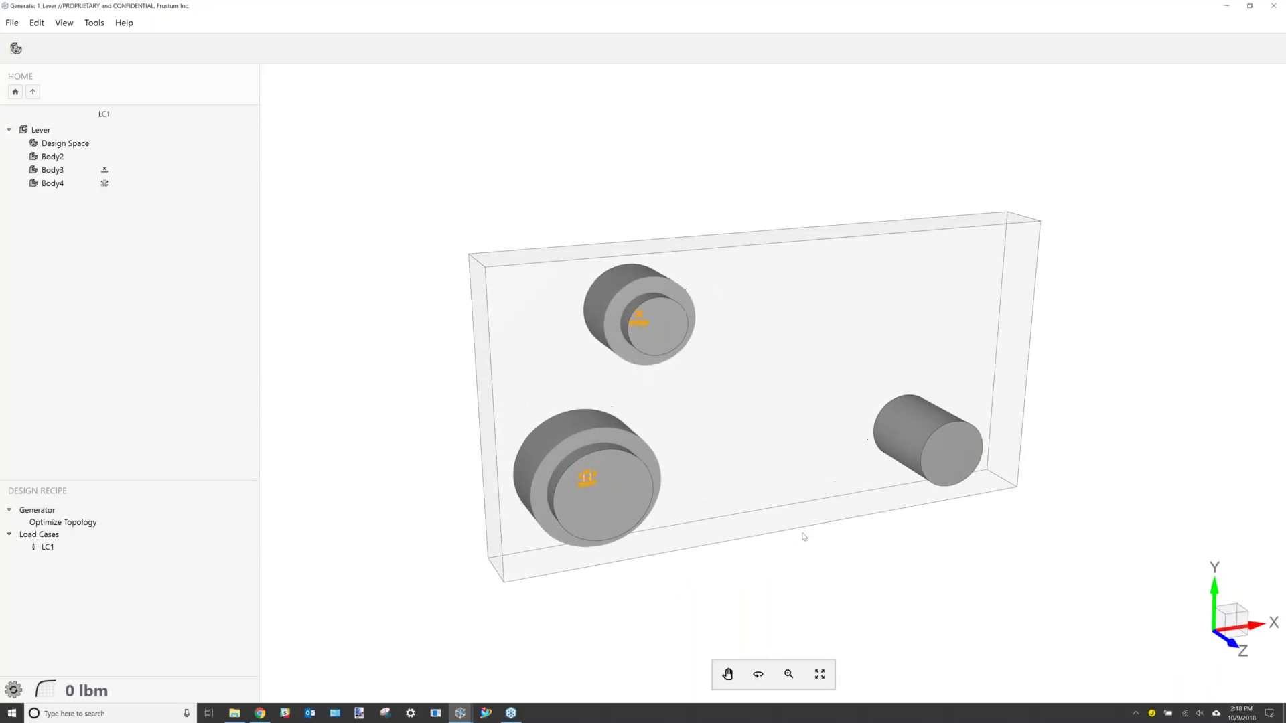
{"action": "scroll", "coordinate": [804, 536], "scroll_direction": "up", "scroll_amount": 1}
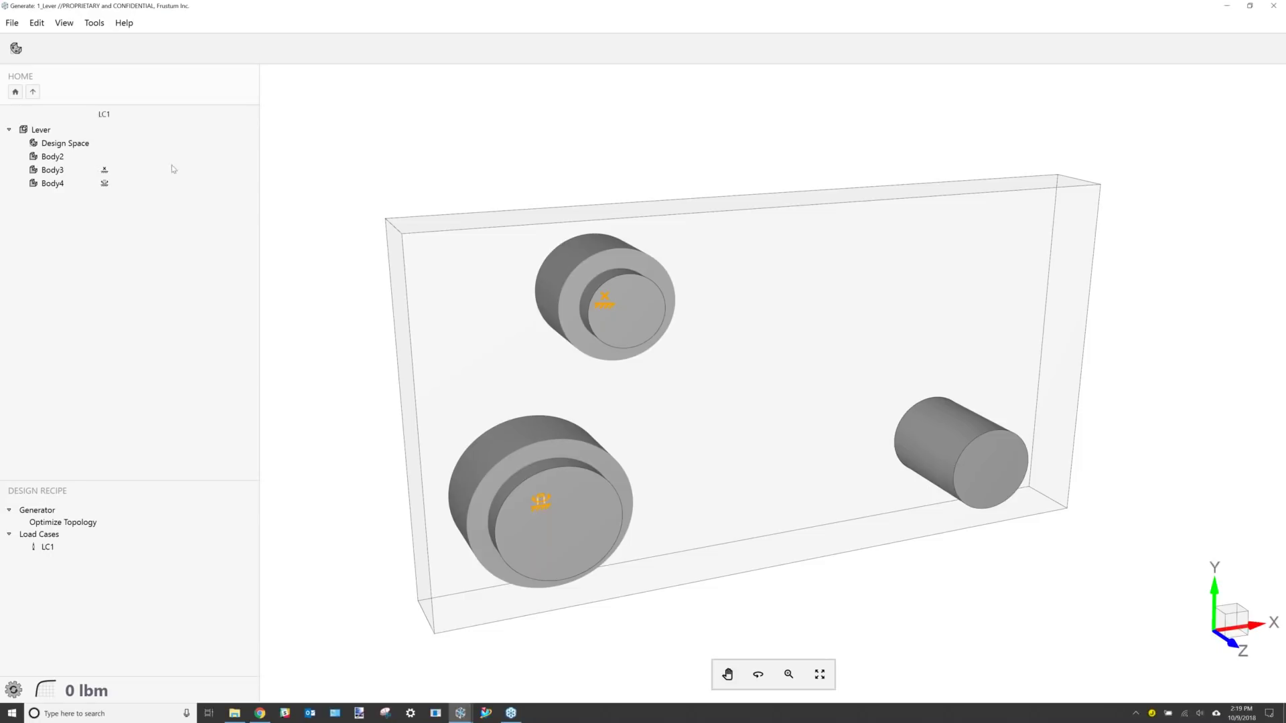
Add a Glue connected interaction between Design Space and Body2 with an Offset B into A of 0.4 in.
{"action": "double_click", "coordinate": [77, 149]}
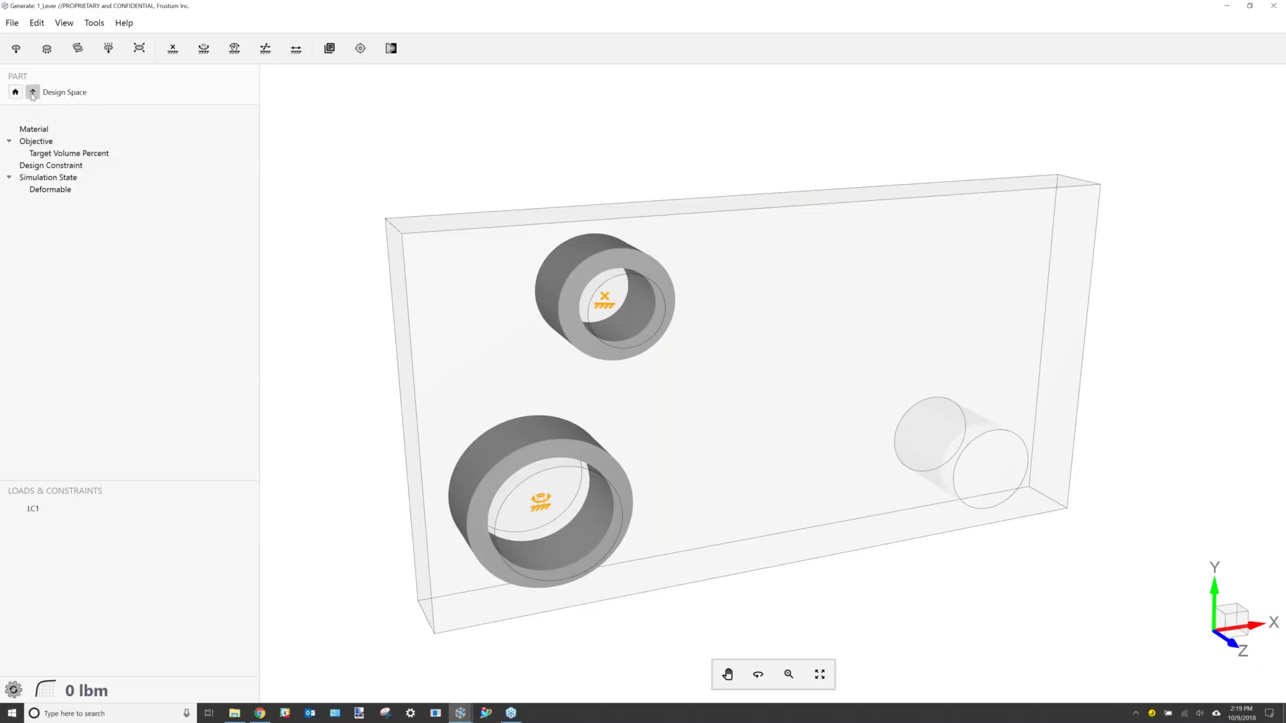
{"action": "left_click", "coordinate": [32, 93]}
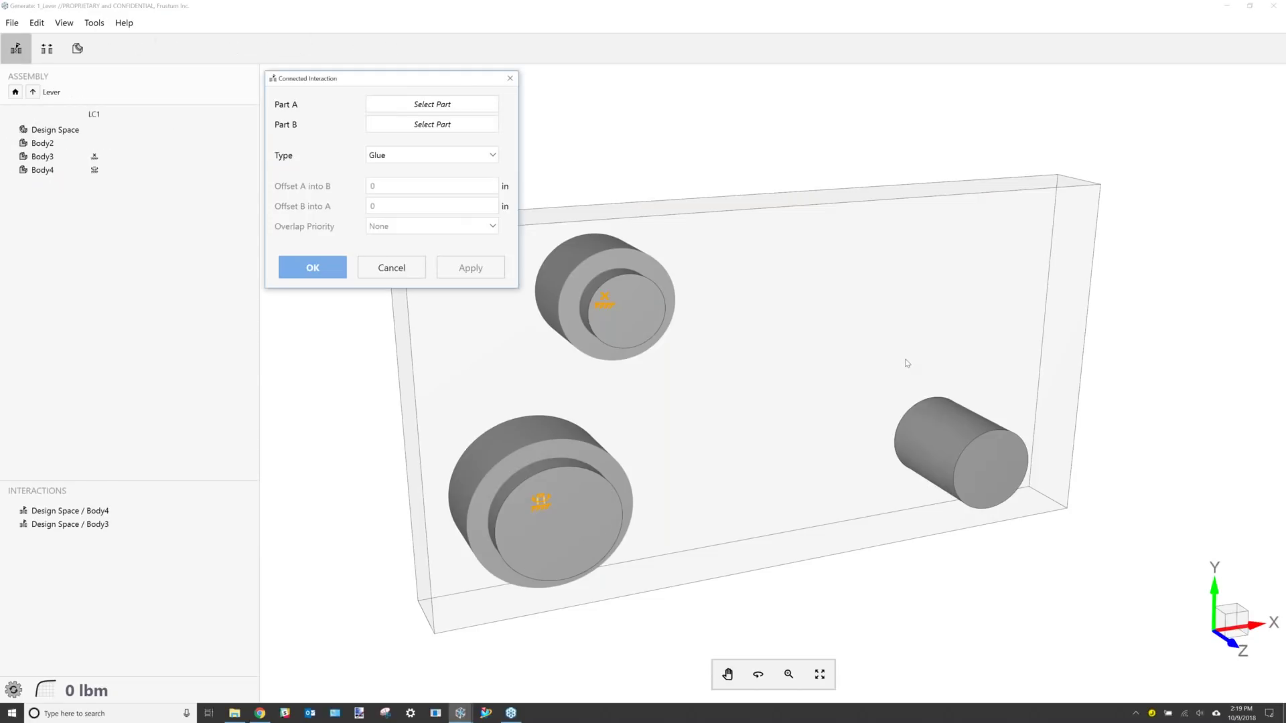
{"action": "left_click", "coordinate": [906, 363]}
{"action": "left_click", "coordinate": [981, 456]}
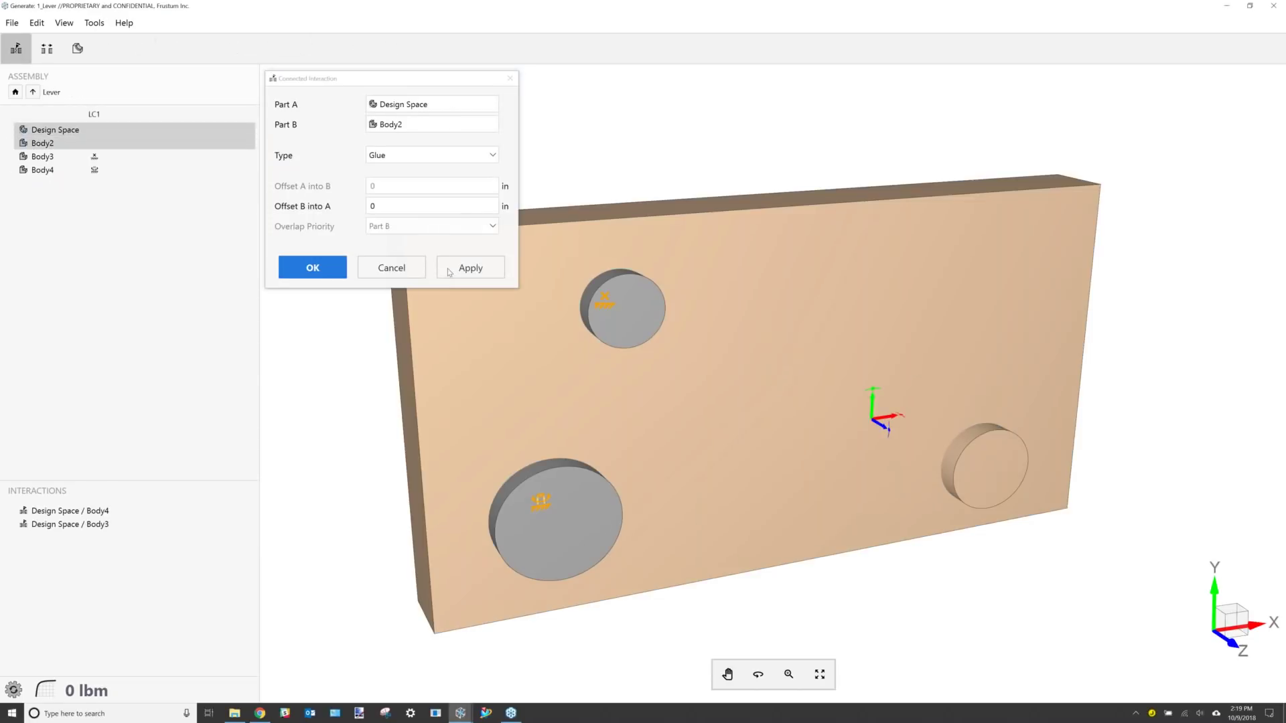
{"action": "left_click", "coordinate": [390, 206]}
{"action": "type", "text": ".4"}
{"action": "key", "text": "Return"}
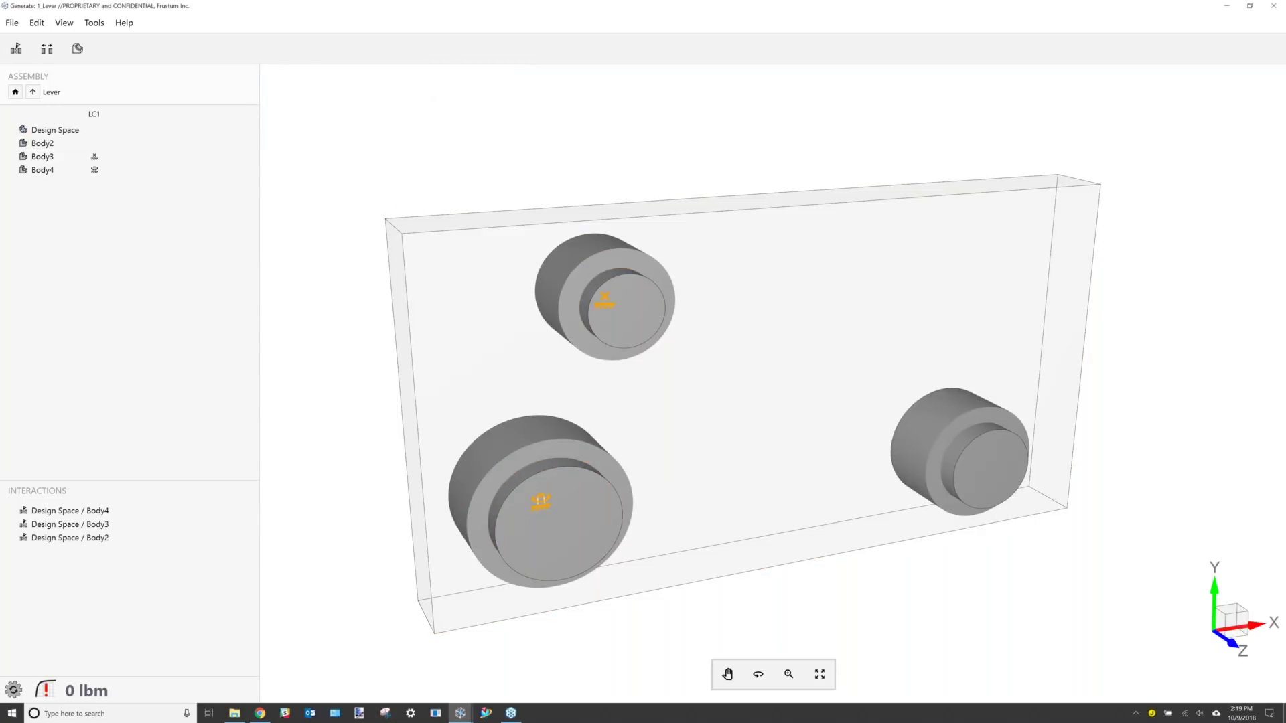
Add a 1000 lbf force to Body2 directed along the block's vertical end edge, activate it in LC1, and return to the Lever assembly.
{"action": "double_click", "coordinate": [41, 144]}
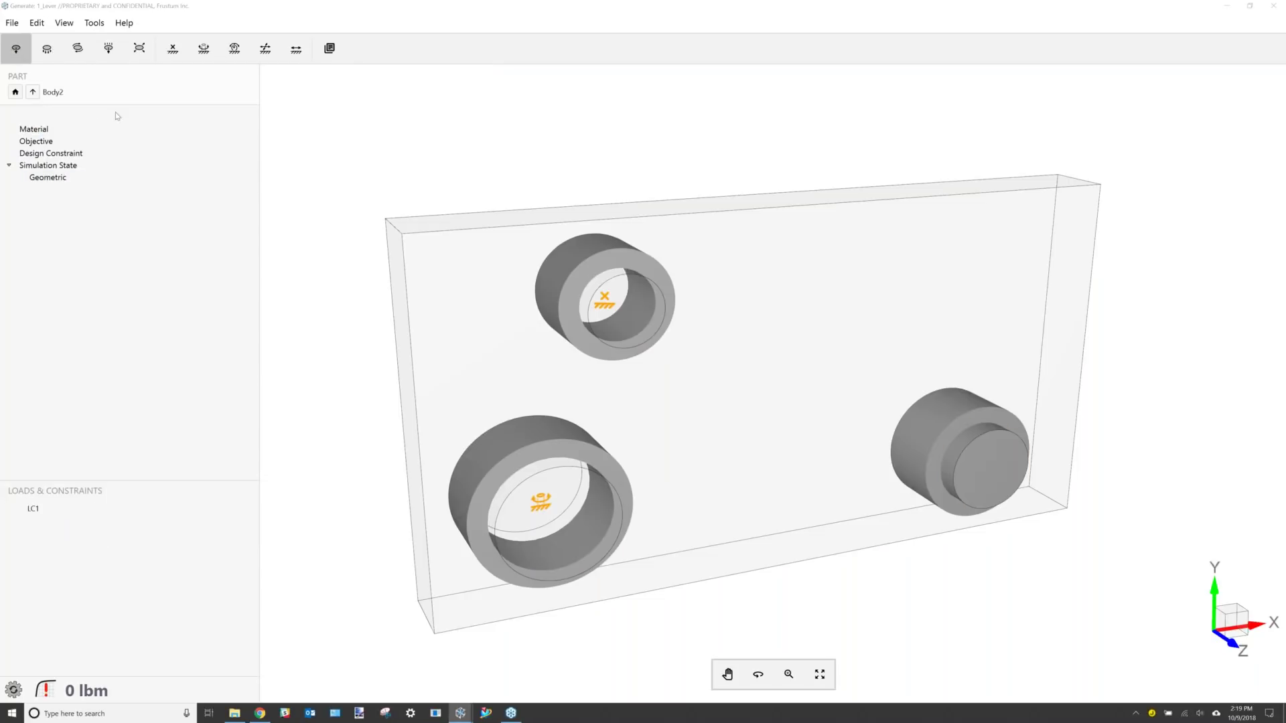
{"action": "left_click", "coordinate": [964, 442]}
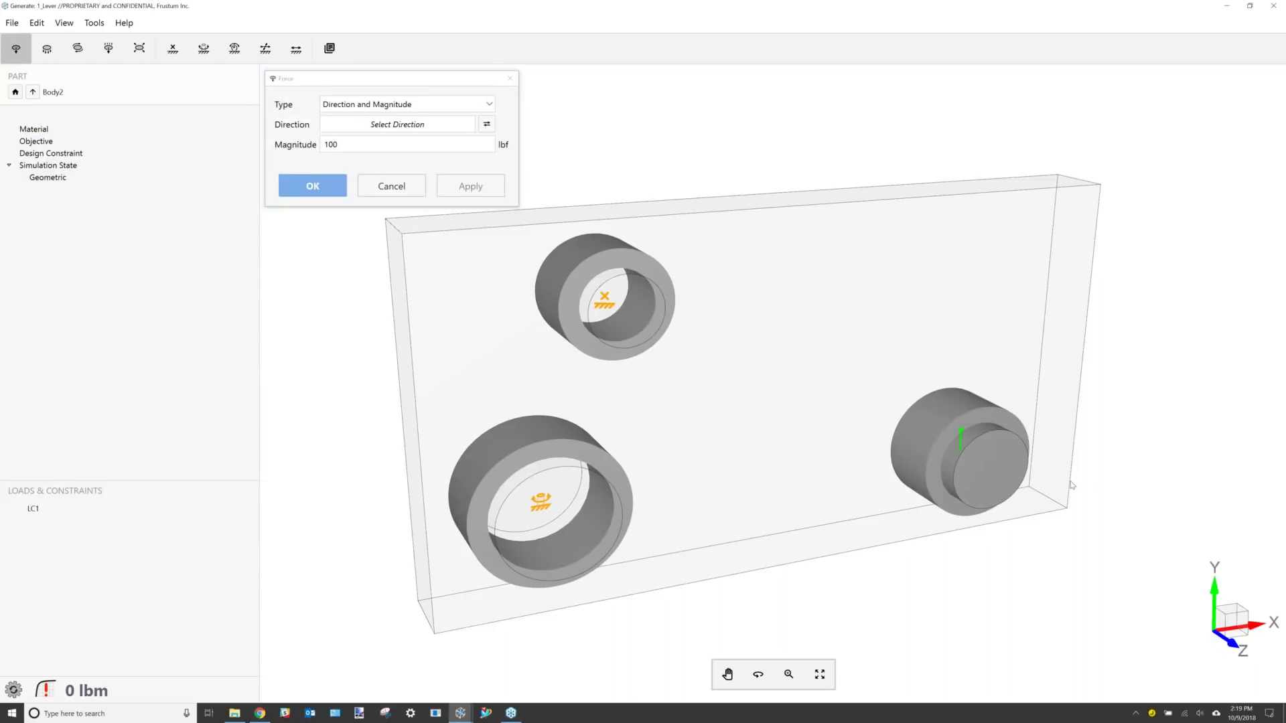
{"action": "left_click", "coordinate": [1070, 483]}
{"action": "left_click", "coordinate": [343, 145]}
{"action": "type", "text": "0"}
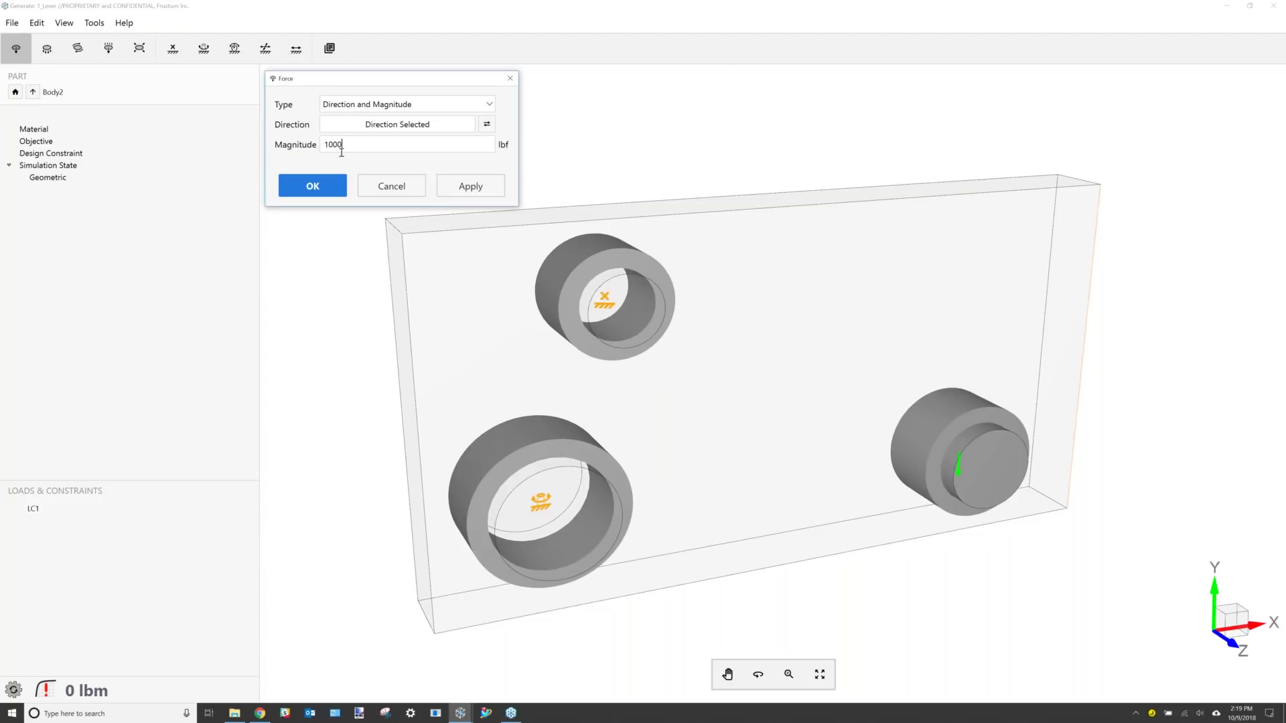
{"action": "left_click", "coordinate": [324, 185]}
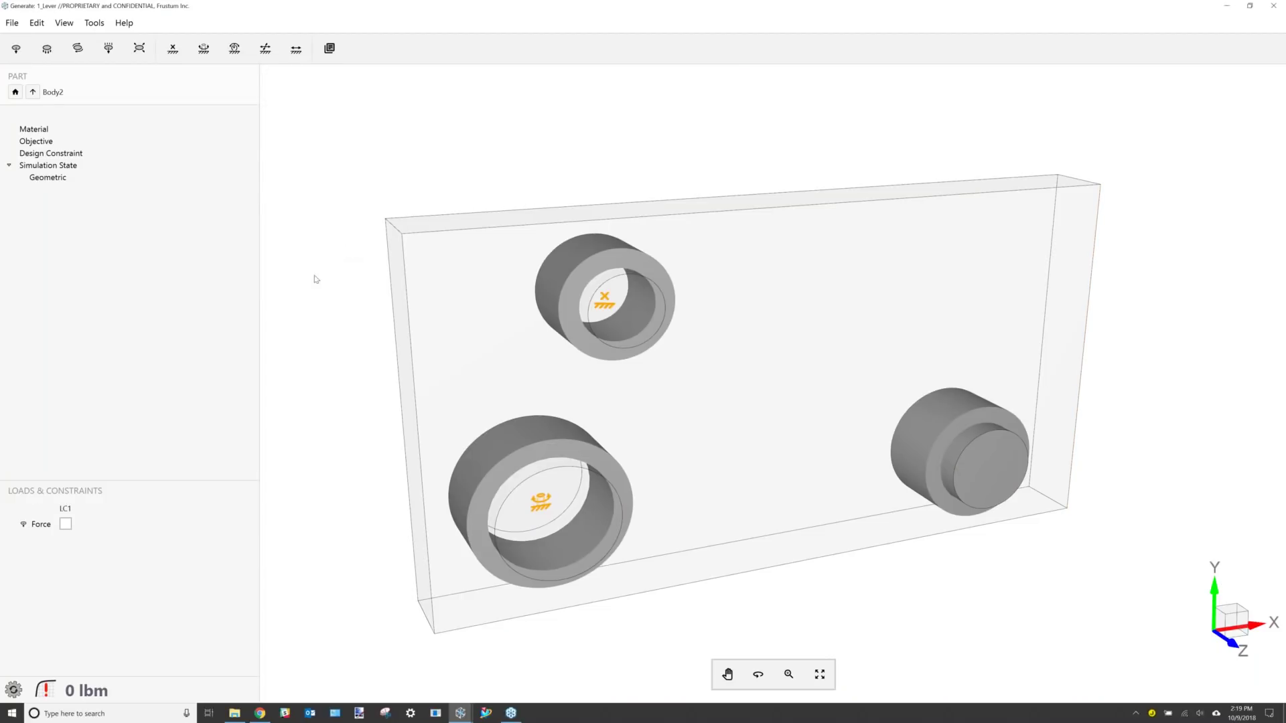
{"action": "left_click", "coordinate": [65, 523]}
{"action": "left_click", "coordinate": [33, 91]}
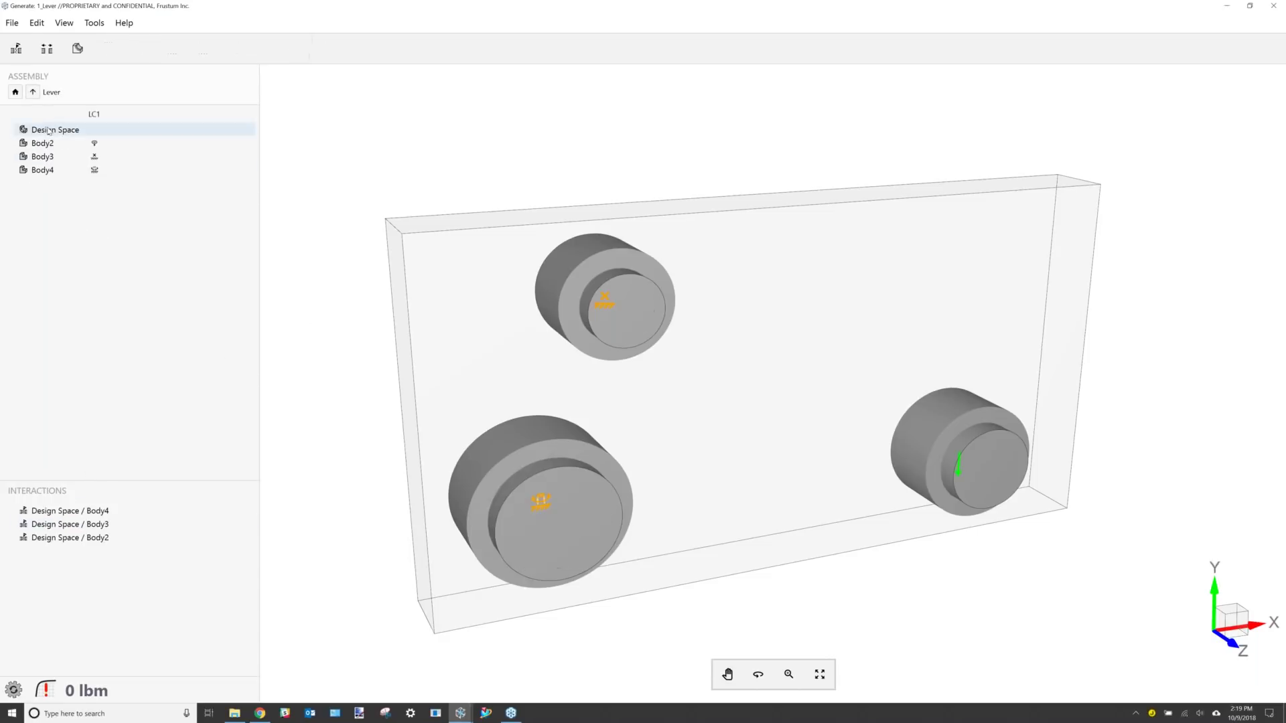
Open the Lever's Design Space part and assign Ti6Al4V as its material.
{"action": "double_click", "coordinate": [48, 129]}
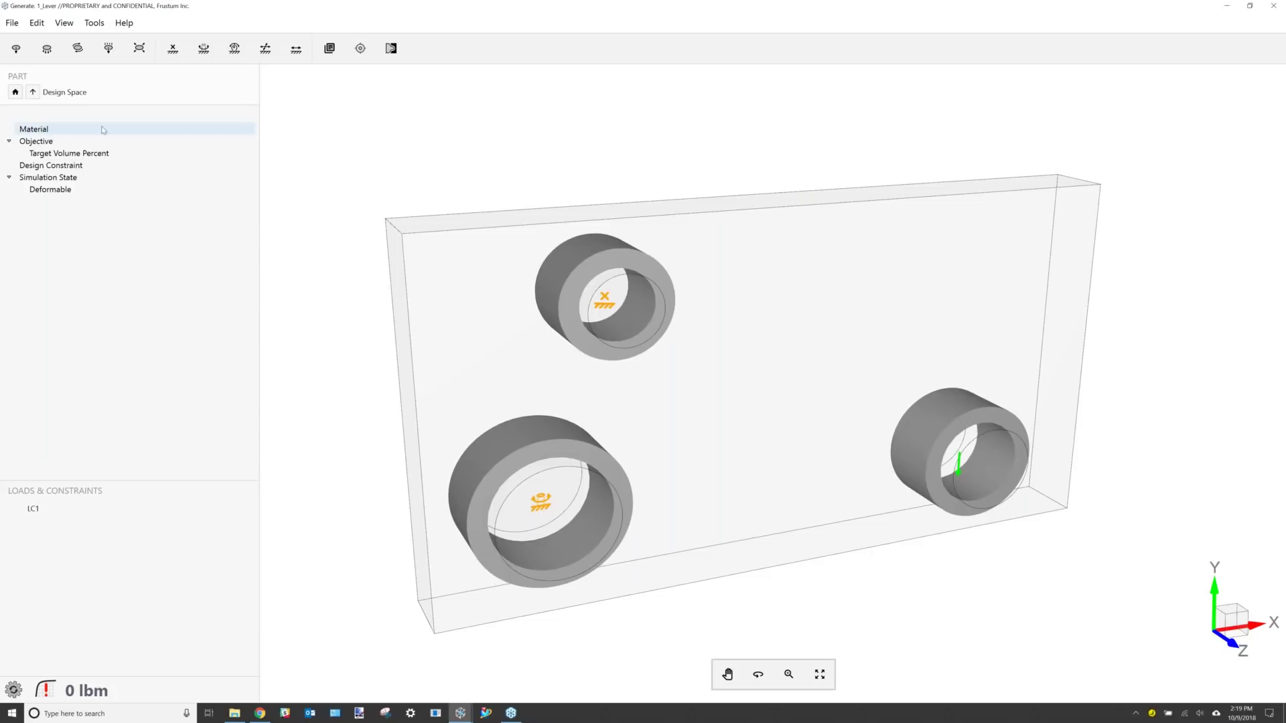
{"action": "left_click", "coordinate": [329, 48]}
{"action": "left_click", "coordinate": [322, 201]}
{"action": "left_click", "coordinate": [456, 299]}
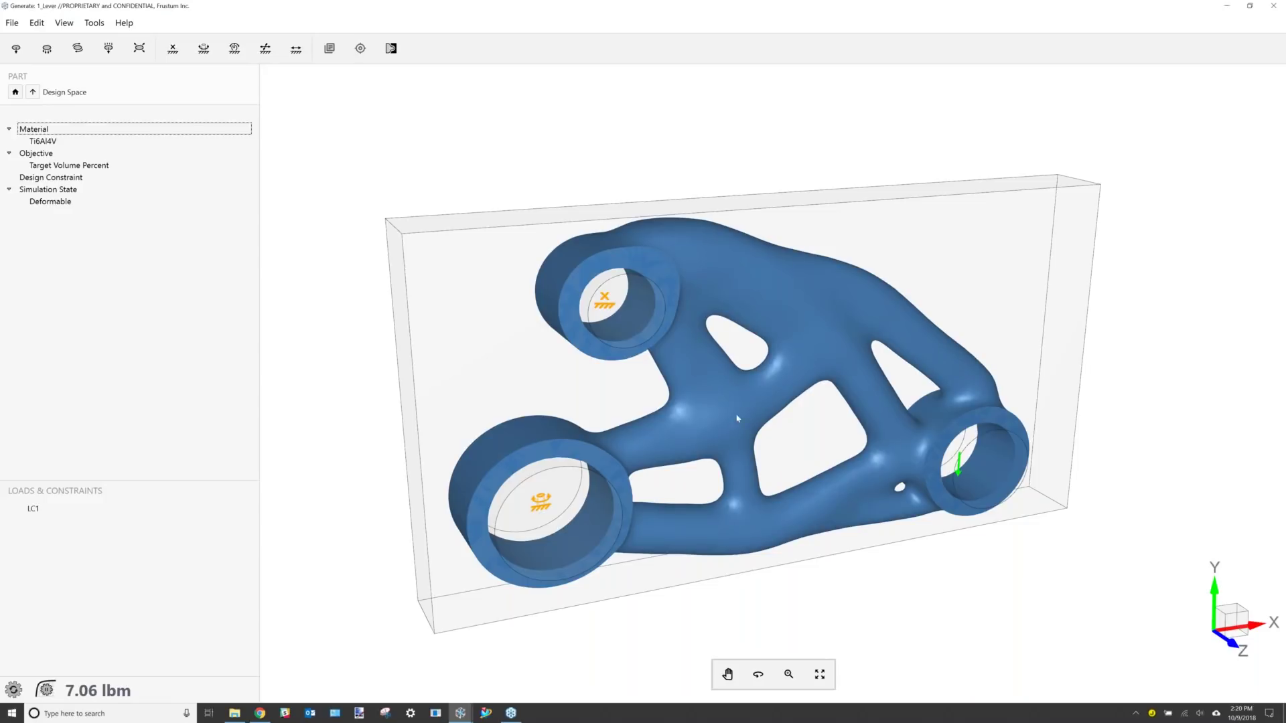
{"action": "middle_click_drag", "start_coordinate": [713, 384], "coordinate": [728, 408]}
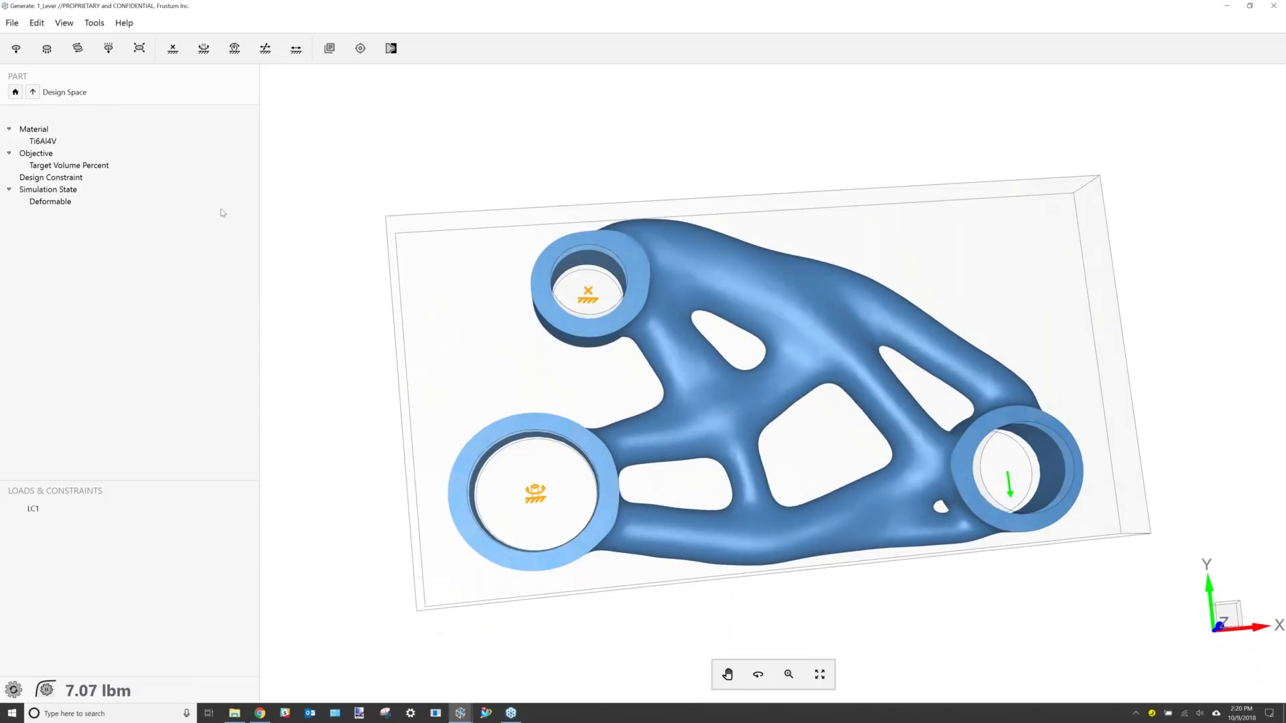
Add a one-directional Extrusion design constraint to Design Space, using the block's large flat face as projection plane, and inspect the lever.
{"action": "left_click", "coordinate": [396, 56]}
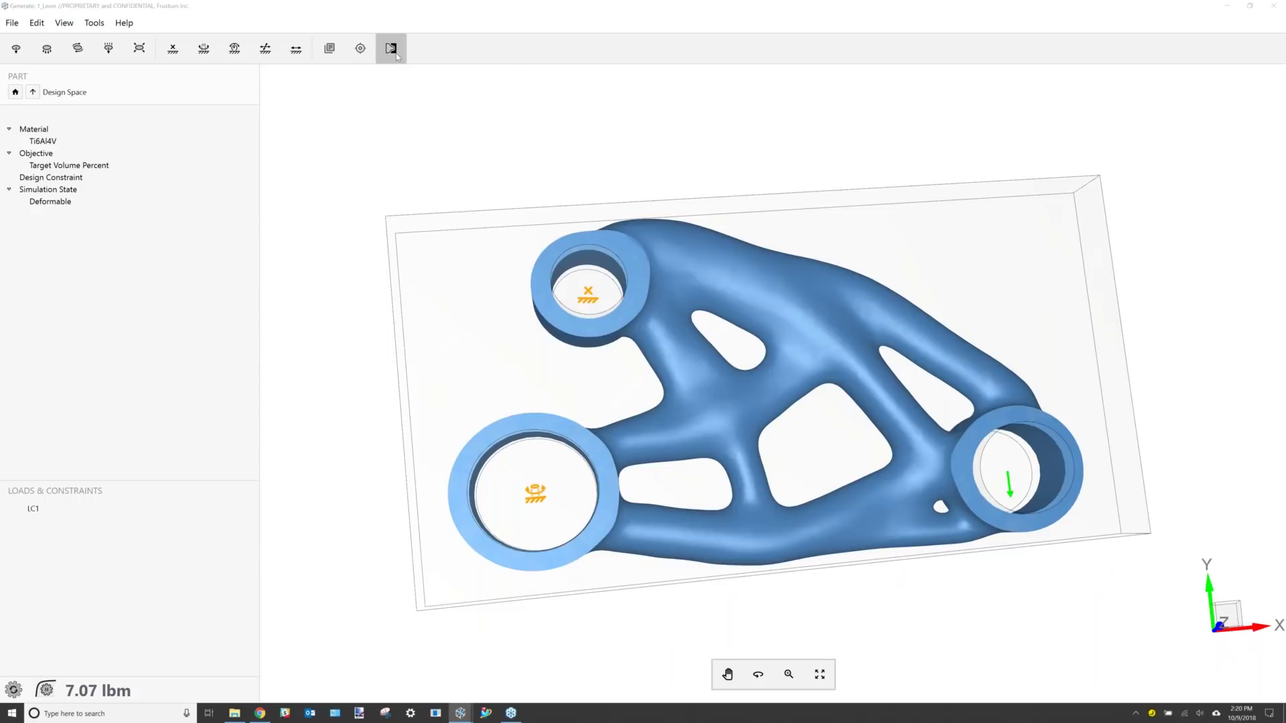
{"action": "left_click", "coordinate": [461, 106]}
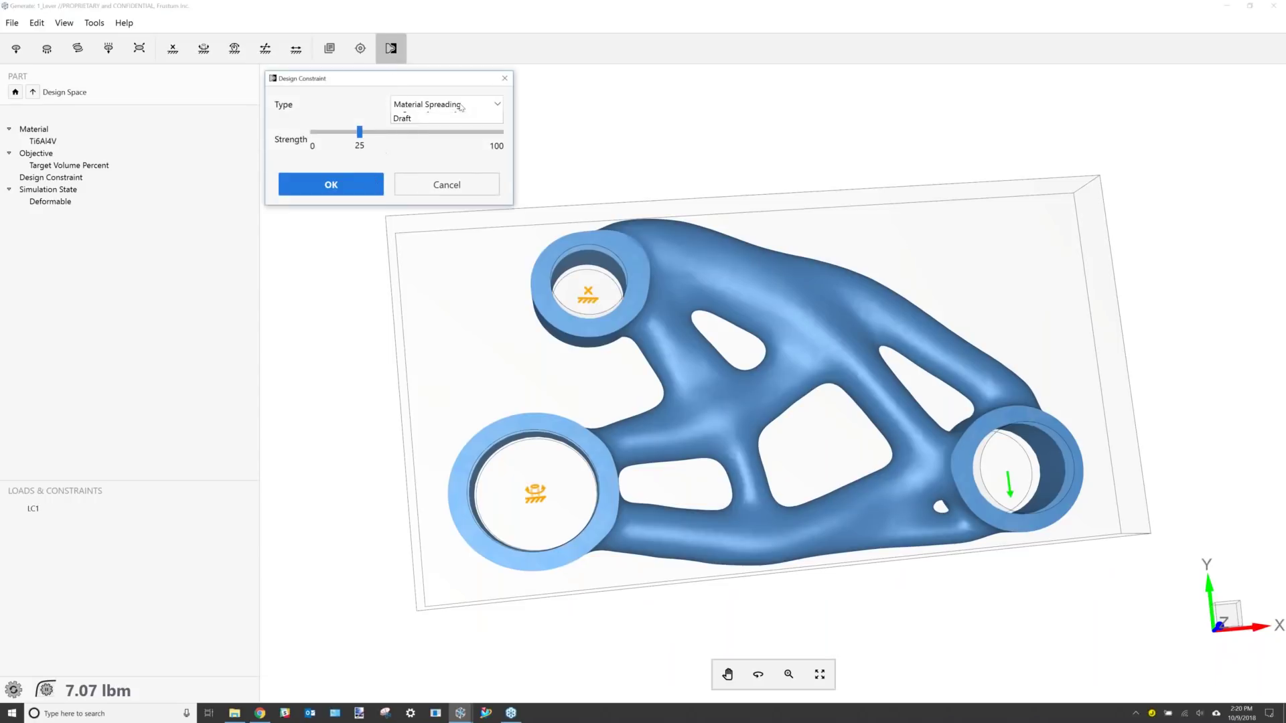
{"action": "left_click", "coordinate": [430, 151]}
{"action": "middle_click_drag", "start_coordinate": [761, 470], "coordinate": [732, 413]}
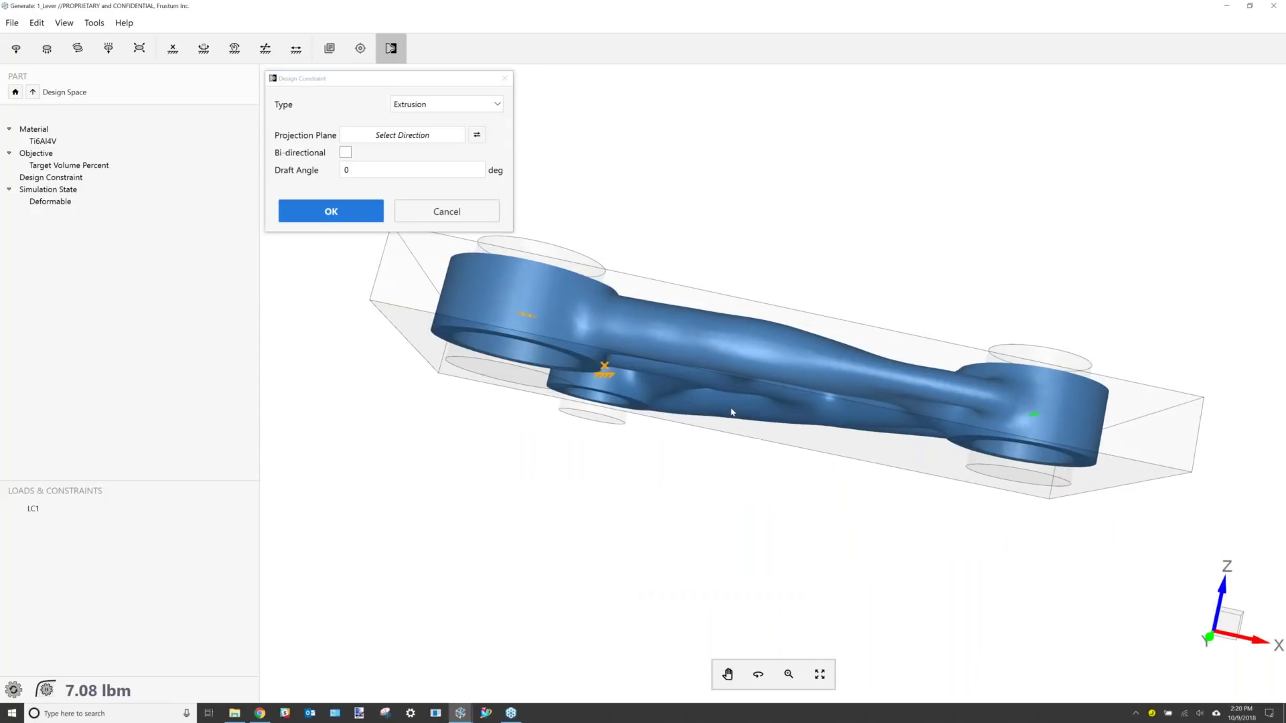
{"action": "left_click", "coordinate": [732, 413]}
{"action": "left_click", "coordinate": [331, 212]}
{"action": "middle_click_drag", "start_coordinate": [768, 318], "coordinate": [755, 361]}
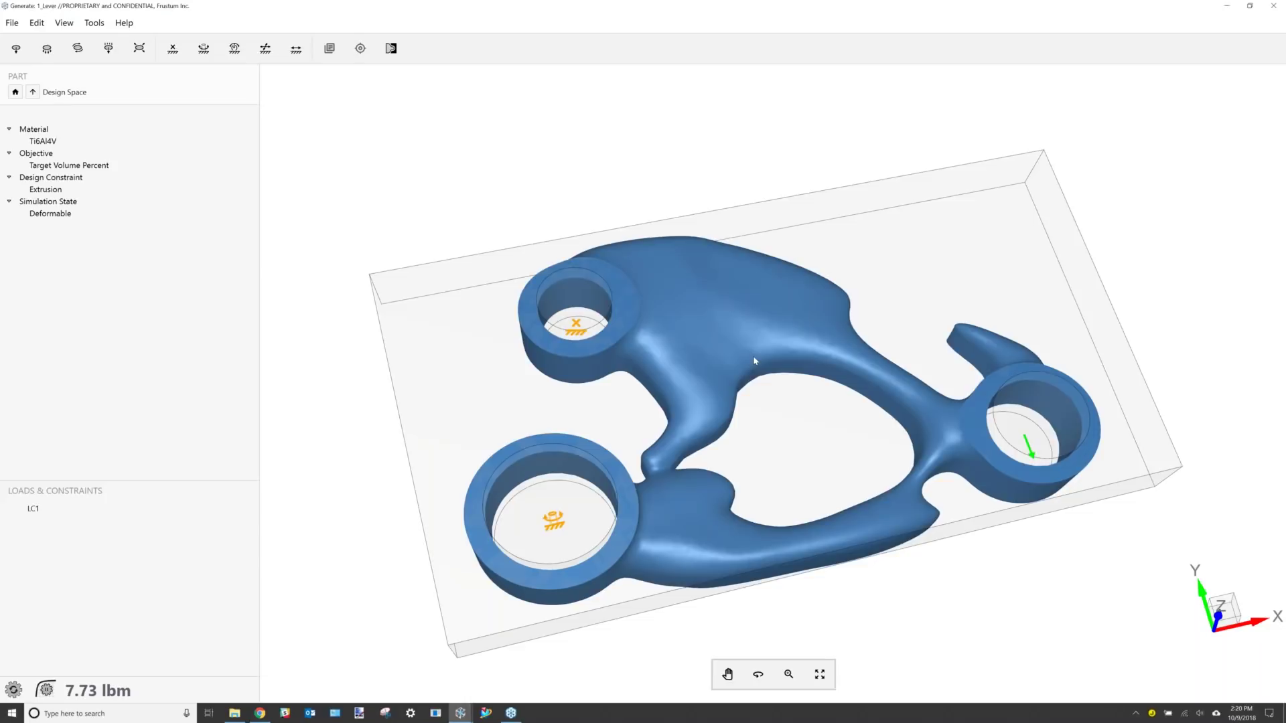
{"action": "left_click_drag", "start_coordinate": [765, 402], "coordinate": [764, 221]}
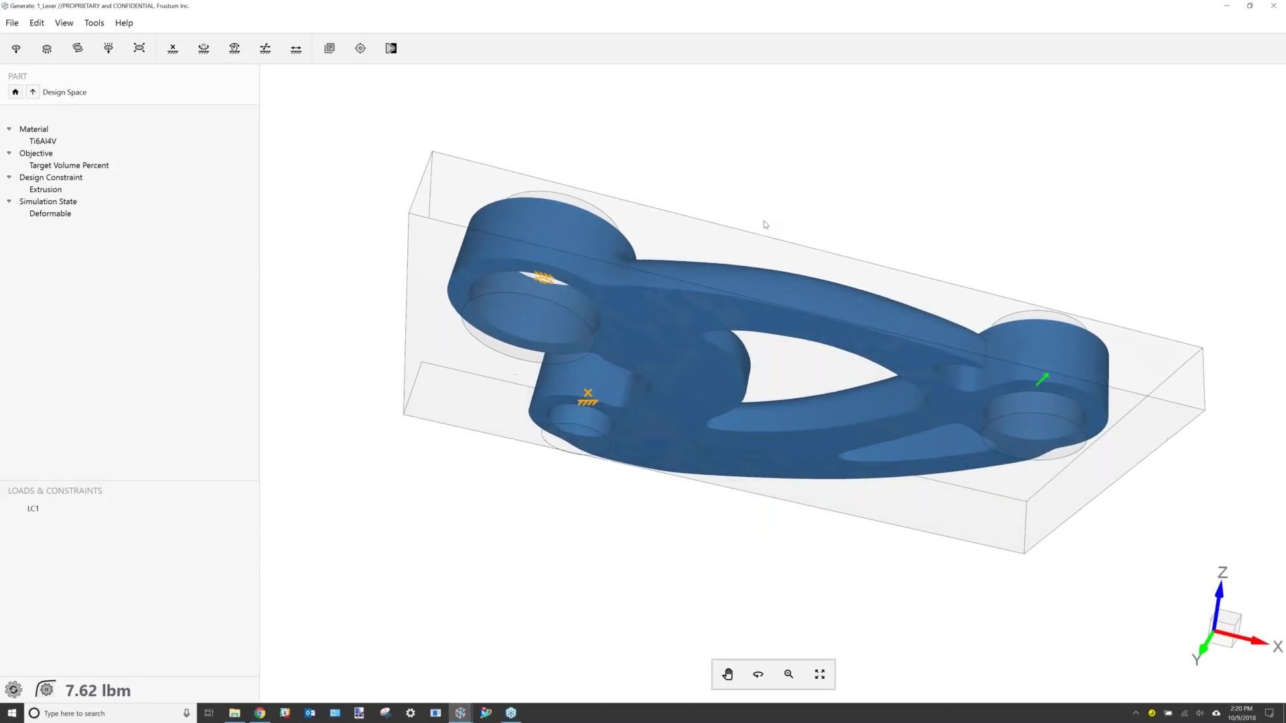
Return to the project's home level, hide the Lever assembly and examine the generated shape from several angles.
{"action": "left_click", "coordinate": [14, 92]}
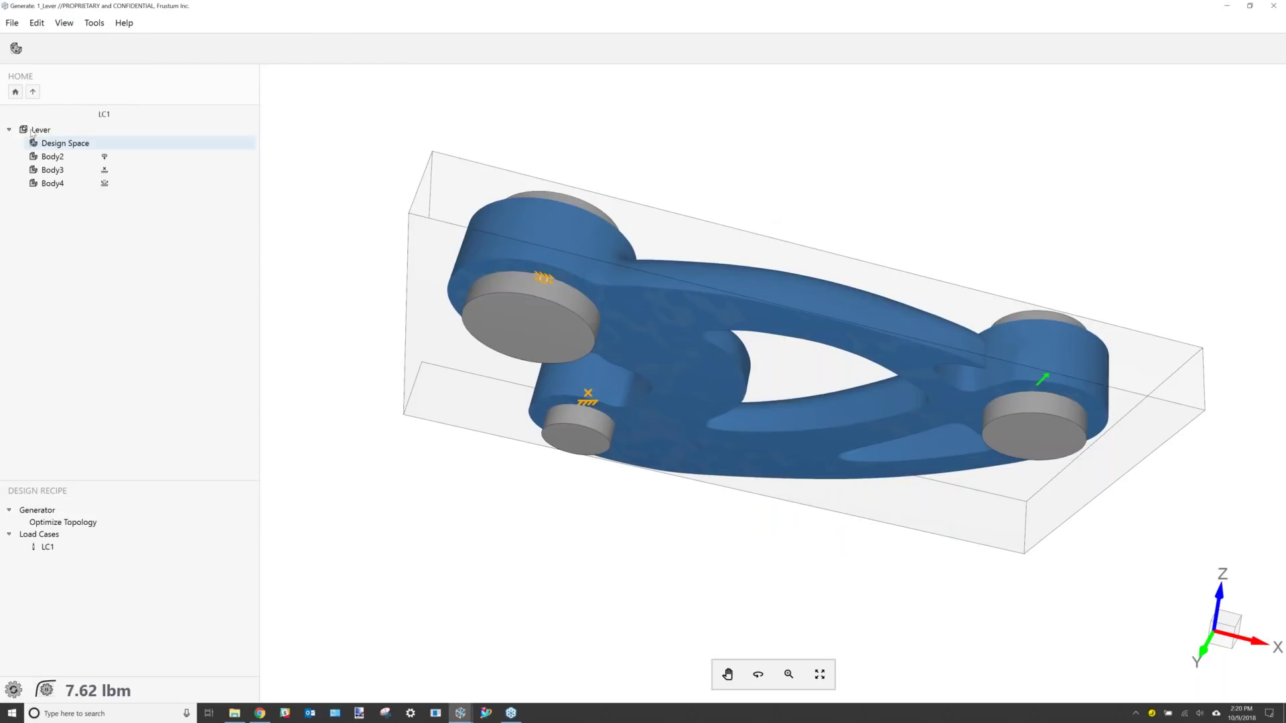
{"action": "right_click", "coordinate": [31, 131]}
{"action": "left_click", "coordinate": [77, 119]}
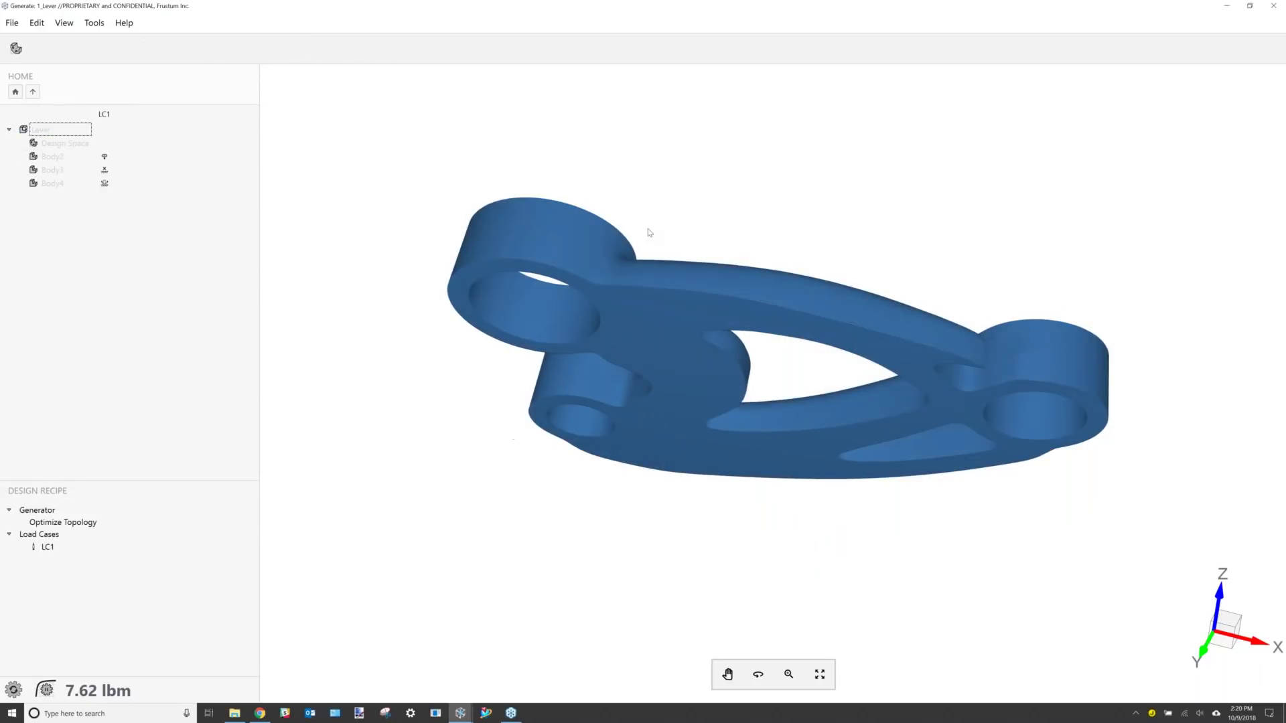
{"action": "left_click_drag", "start_coordinate": [733, 230], "coordinate": [772, 457]}
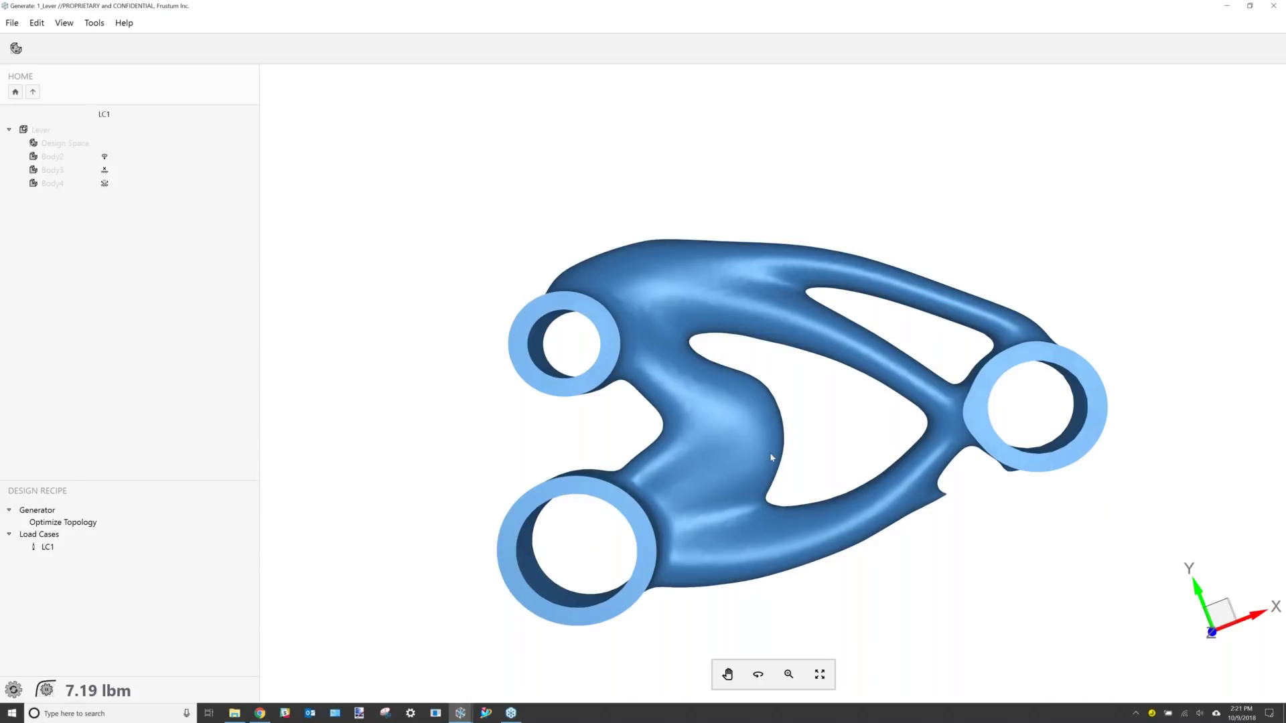
{"action": "left_click_drag", "start_coordinate": [786, 452], "coordinate": [759, 390]}
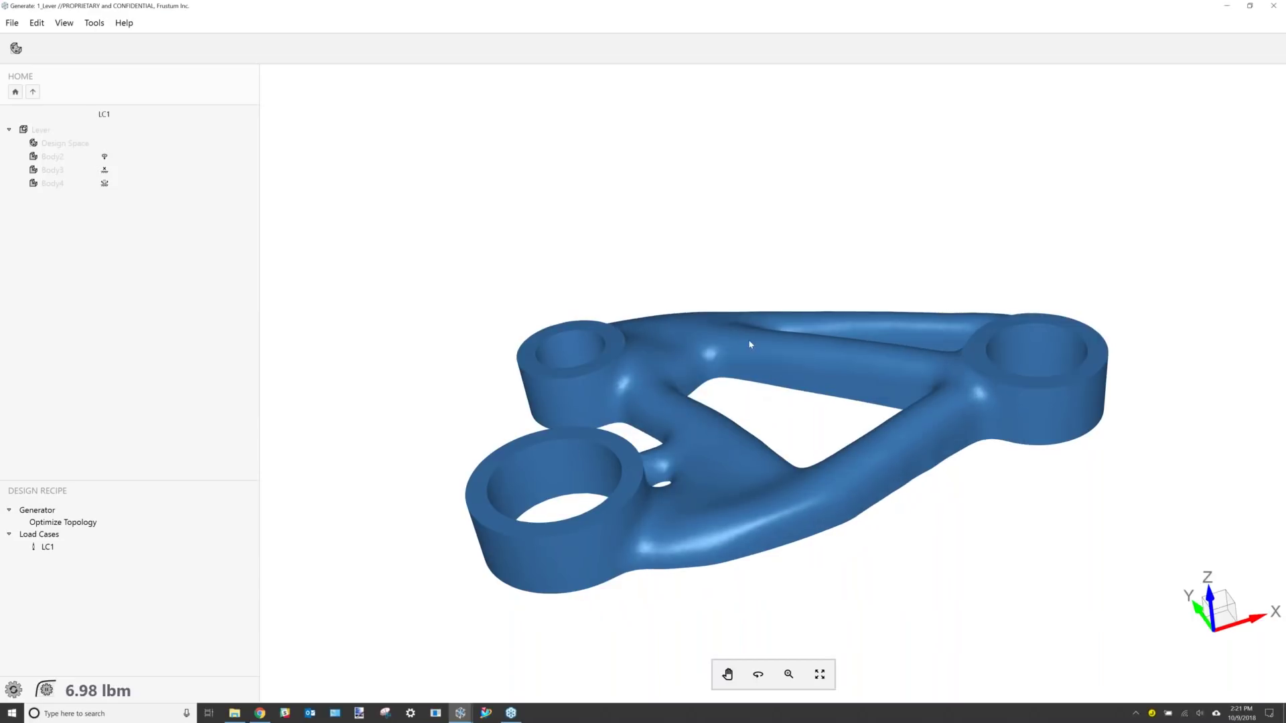
{"action": "left_click_drag", "start_coordinate": [753, 361], "coordinate": [749, 412]}
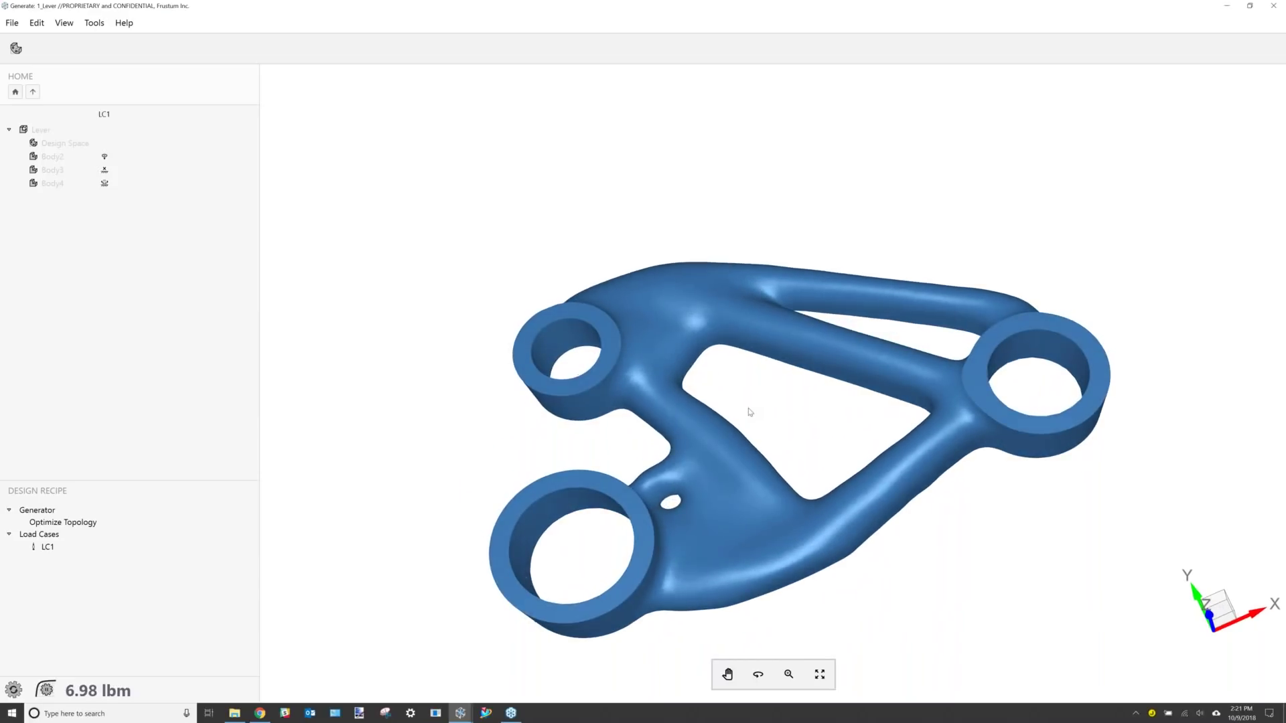
Show the Lever assembly again and delete the Extrusion design constraint from Design Space.
{"action": "left_click", "coordinate": [60, 156]}
{"action": "right_click", "coordinate": [34, 127]}
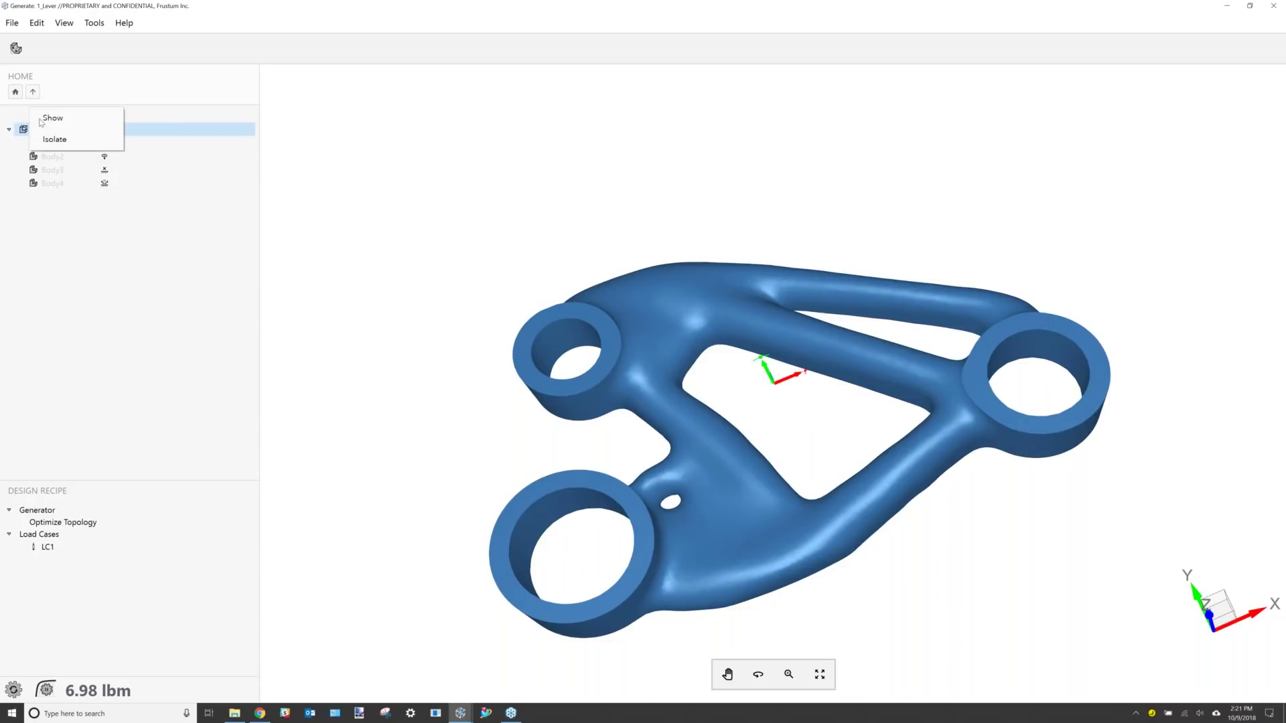
{"action": "left_click", "coordinate": [40, 121]}
{"action": "double_click", "coordinate": [58, 143]}
{"action": "right_click", "coordinate": [102, 189]}
{"action": "left_click", "coordinate": [110, 202]}
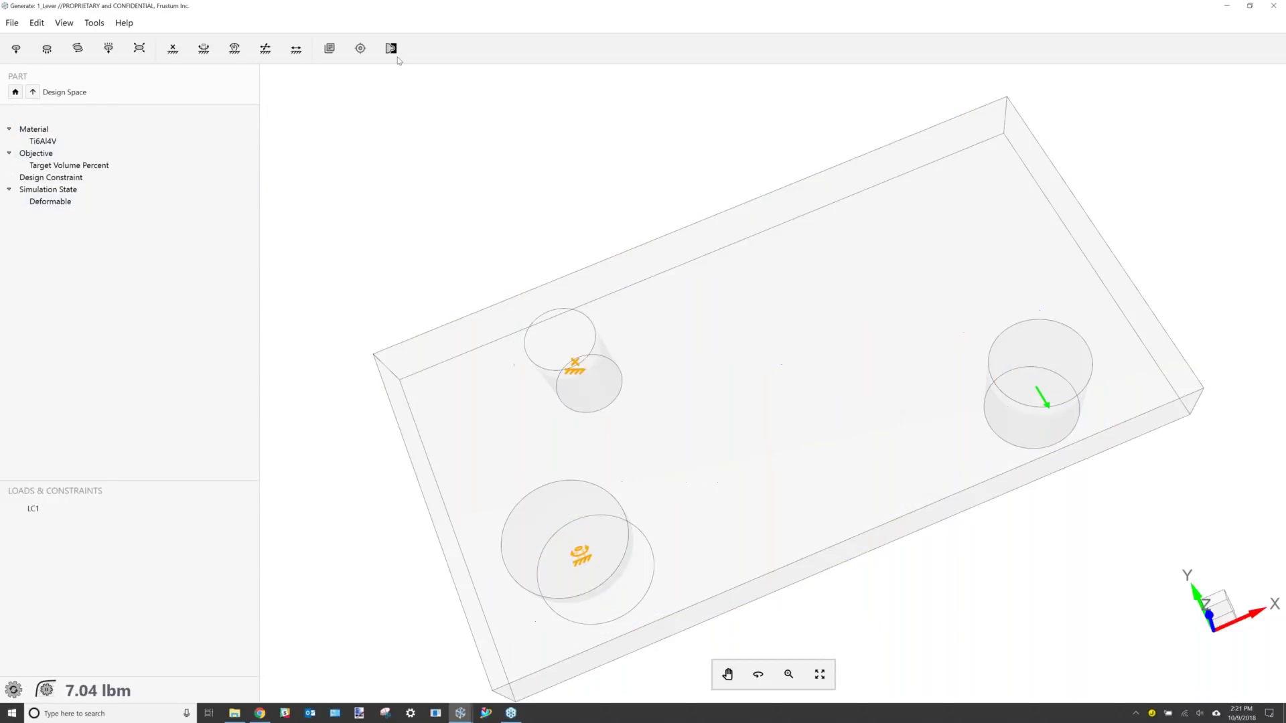
Add a bi-directional Extrusion design constraint to Design Space, using the block's large face as projection plane, and inspect the lever.
{"action": "left_click", "coordinate": [392, 49]}
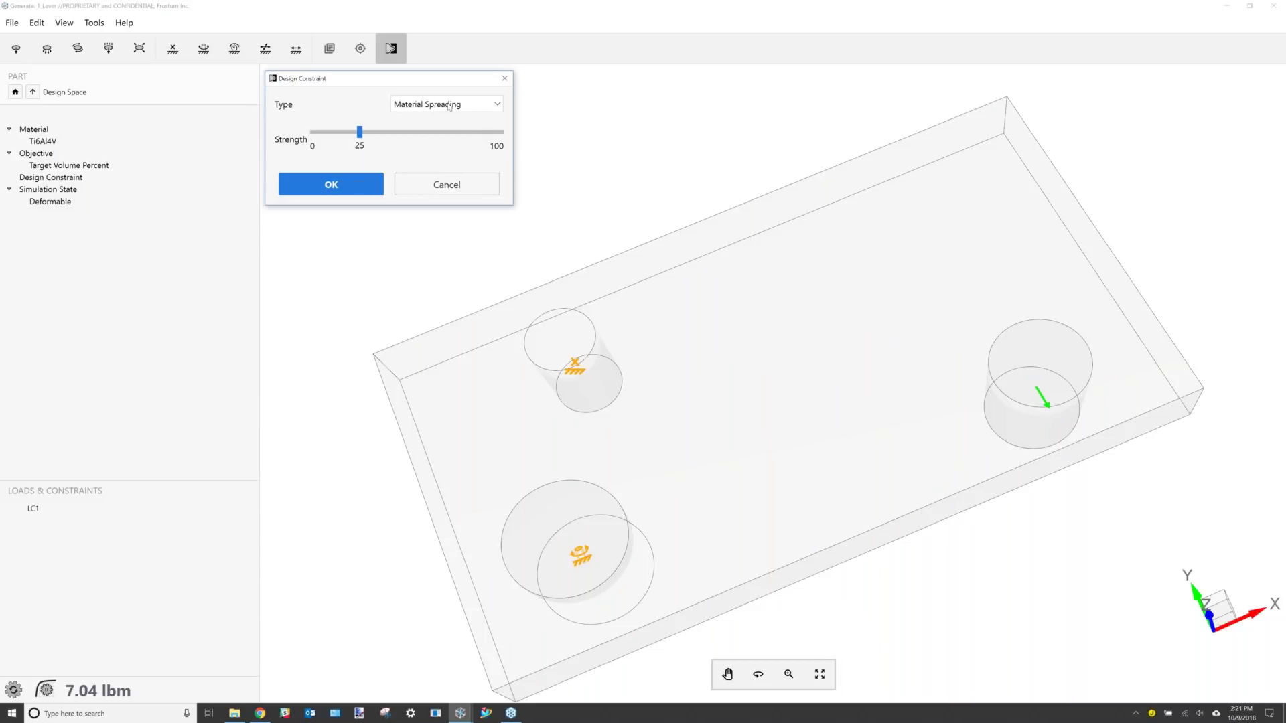
{"action": "left_click", "coordinate": [448, 106]}
{"action": "left_click", "coordinate": [429, 150]}
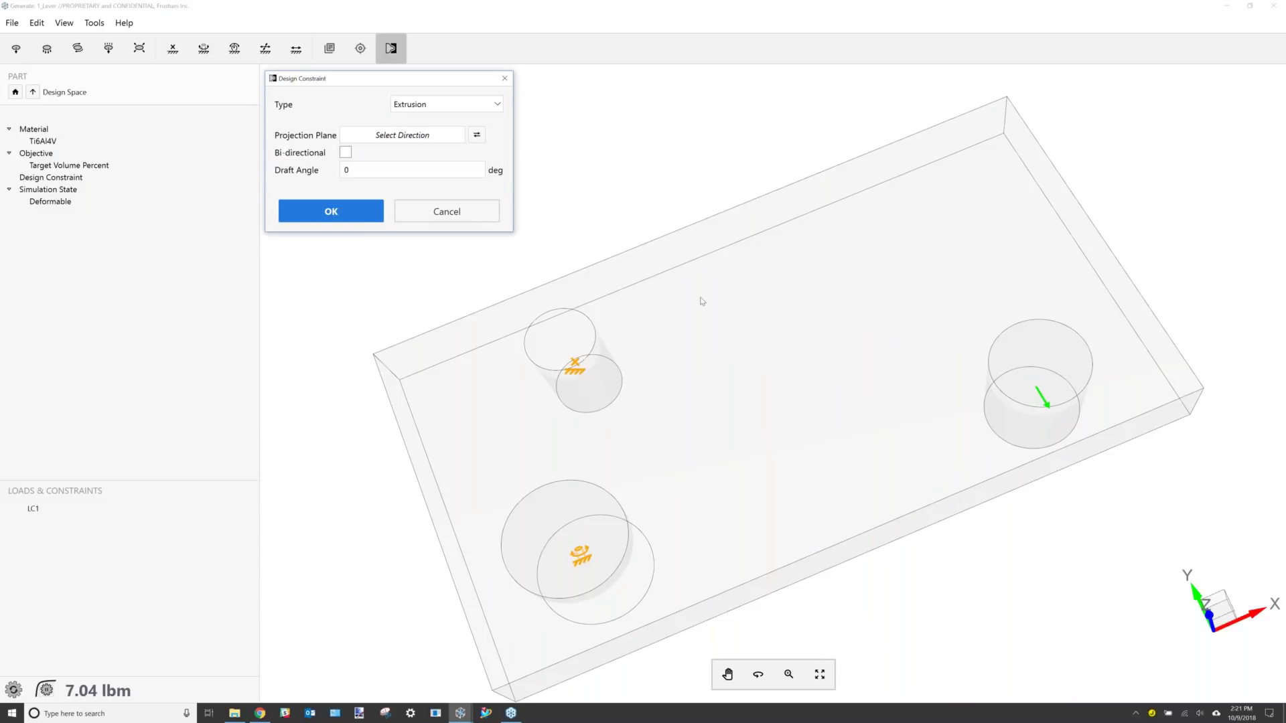
{"action": "left_click", "coordinate": [772, 377]}
{"action": "left_click", "coordinate": [346, 154]}
{"action": "left_click", "coordinate": [333, 212]}
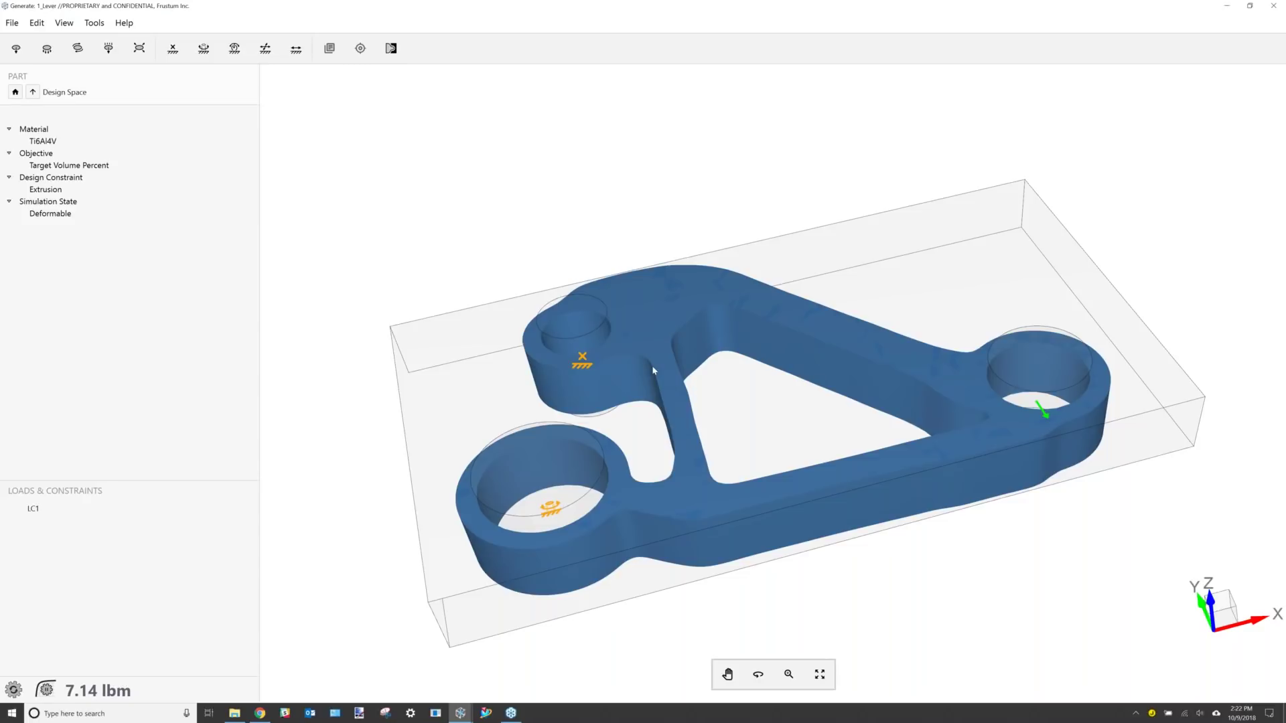
{"action": "mouse_move", "coordinate": [715, 365]}
{"action": "middle_mouse_down"}
{"action": "mouse_move", "coordinate": [723, 408]}
{"action": "mouse_move", "coordinate": [723, 353]}
{"action": "mouse_move", "coordinate": [724, 411]}
{"action": "mouse_move", "coordinate": [726, 388]}
{"action": "middle_mouse_up"}
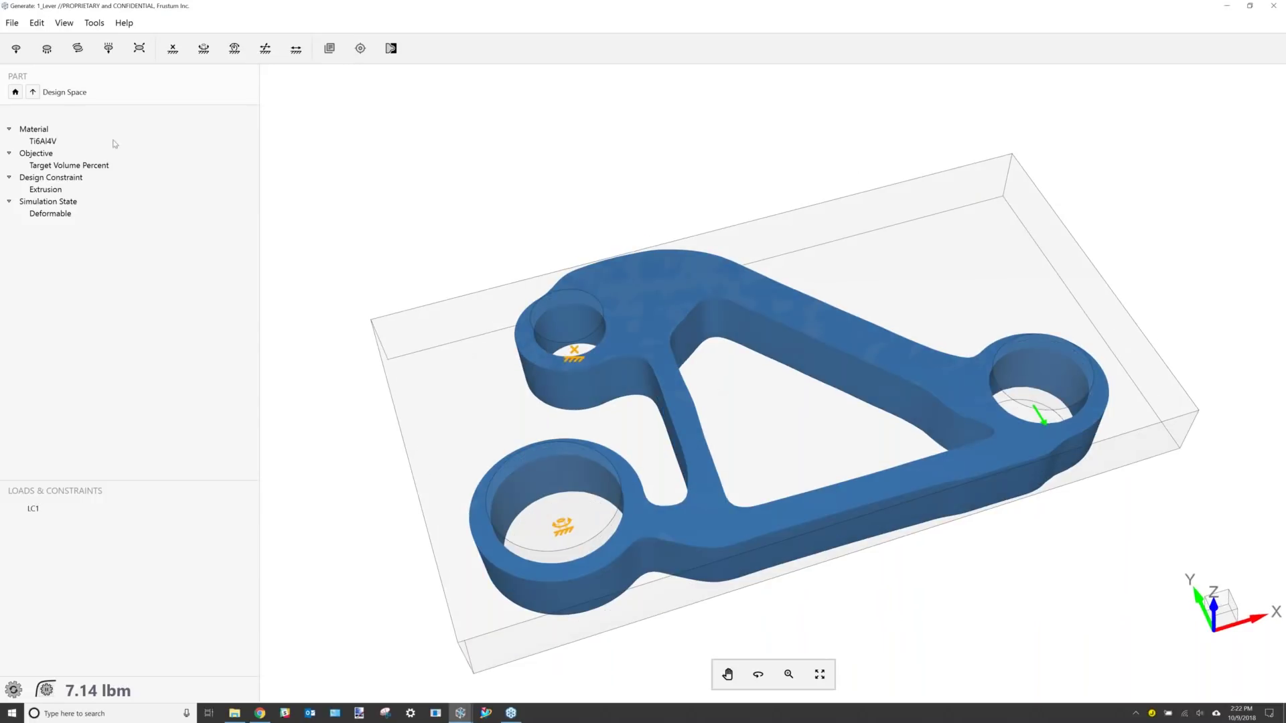
Open the 5_cantilever.GEN project and frame its design space with the pins and obstacle bodies in an angled view.
{"action": "left_click", "coordinate": [12, 22]}
{"action": "left_click", "coordinate": [28, 40]}
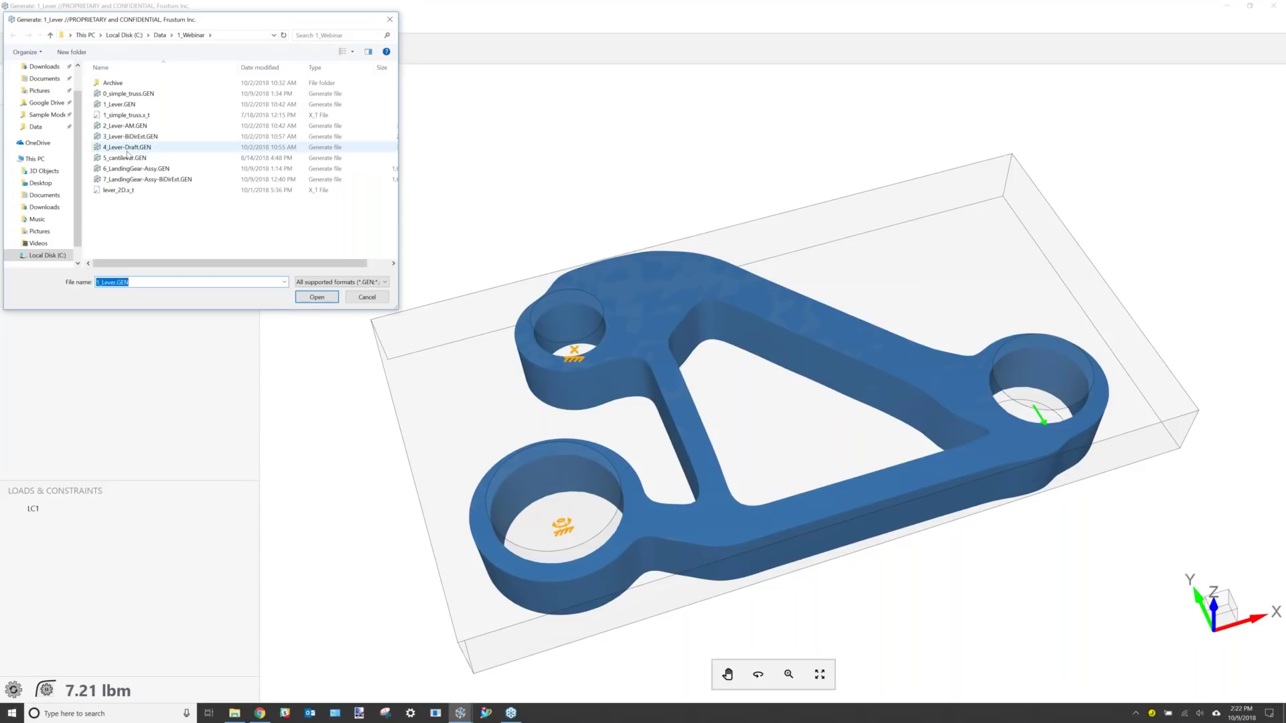
{"action": "double_click", "coordinate": [124, 158]}
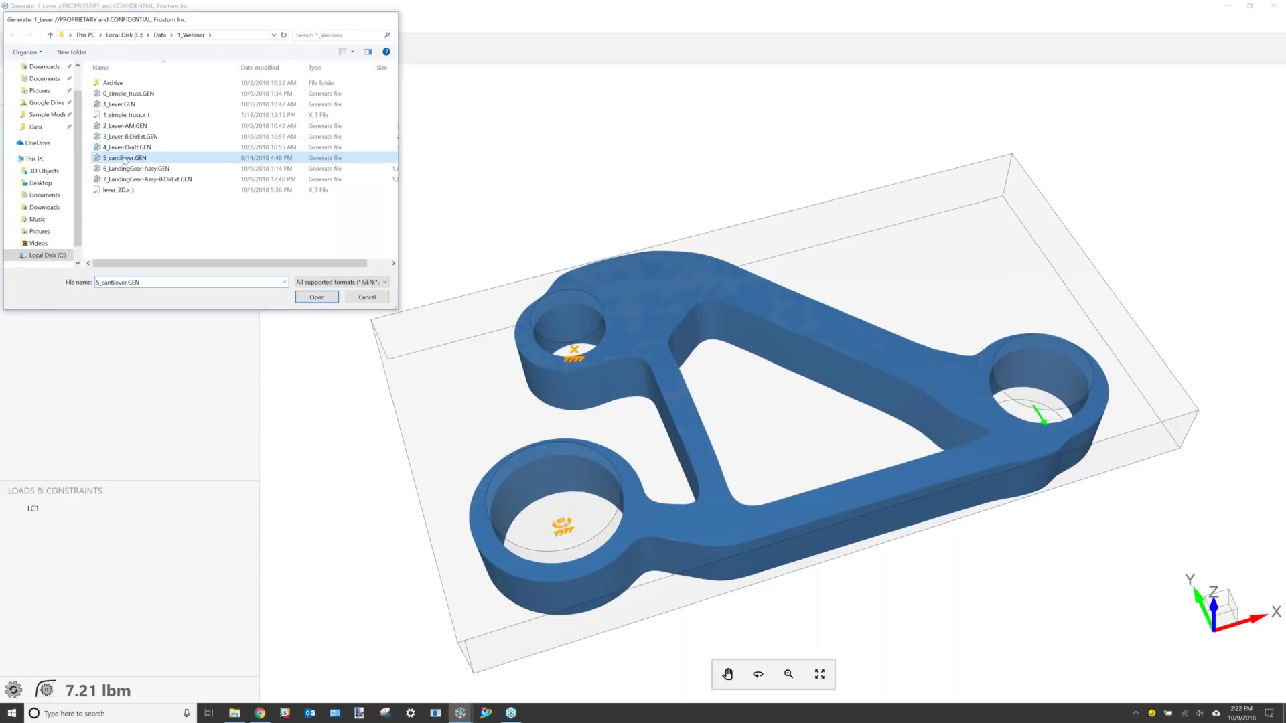
{"action": "left_click", "coordinate": [633, 368]}
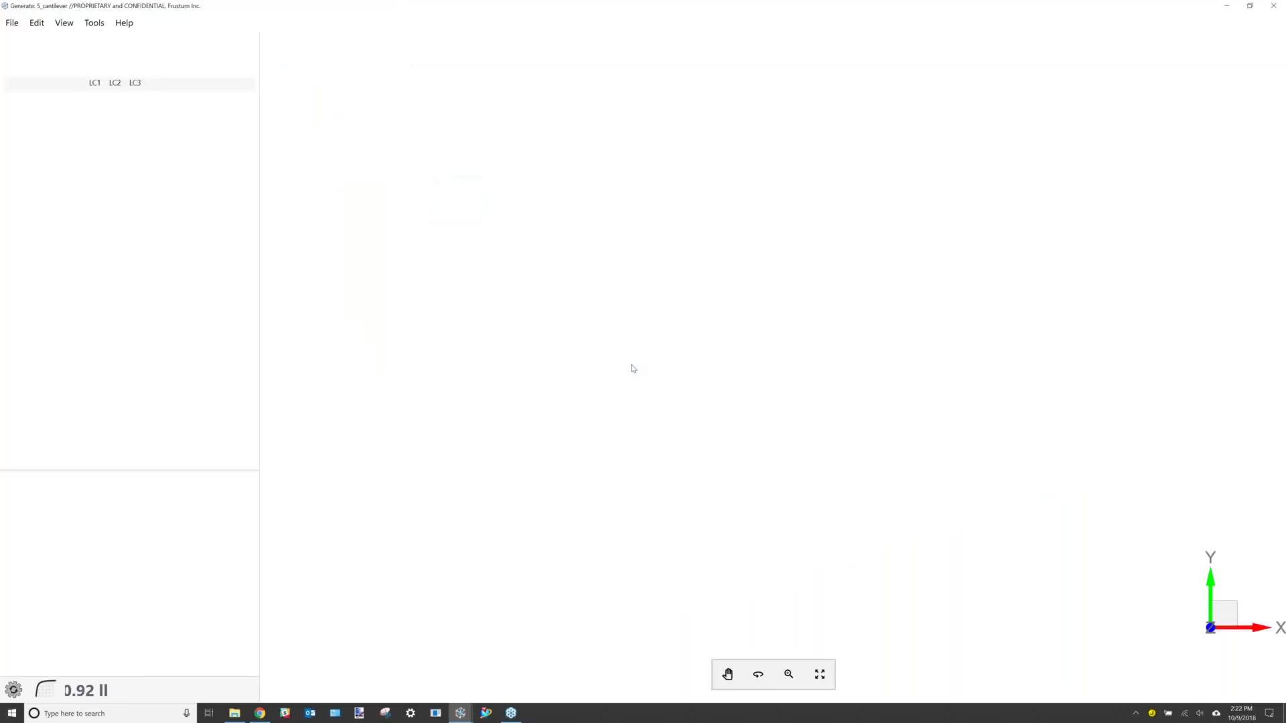
{"action": "left_click_drag", "start_coordinate": [855, 524], "coordinate": [556, 267]}
{"action": "scroll", "coordinate": [839, 447], "scroll_direction": "up", "scroll_amount": 3}
{"action": "scroll", "coordinate": [840, 446], "scroll_direction": "up", "scroll_amount": 2}
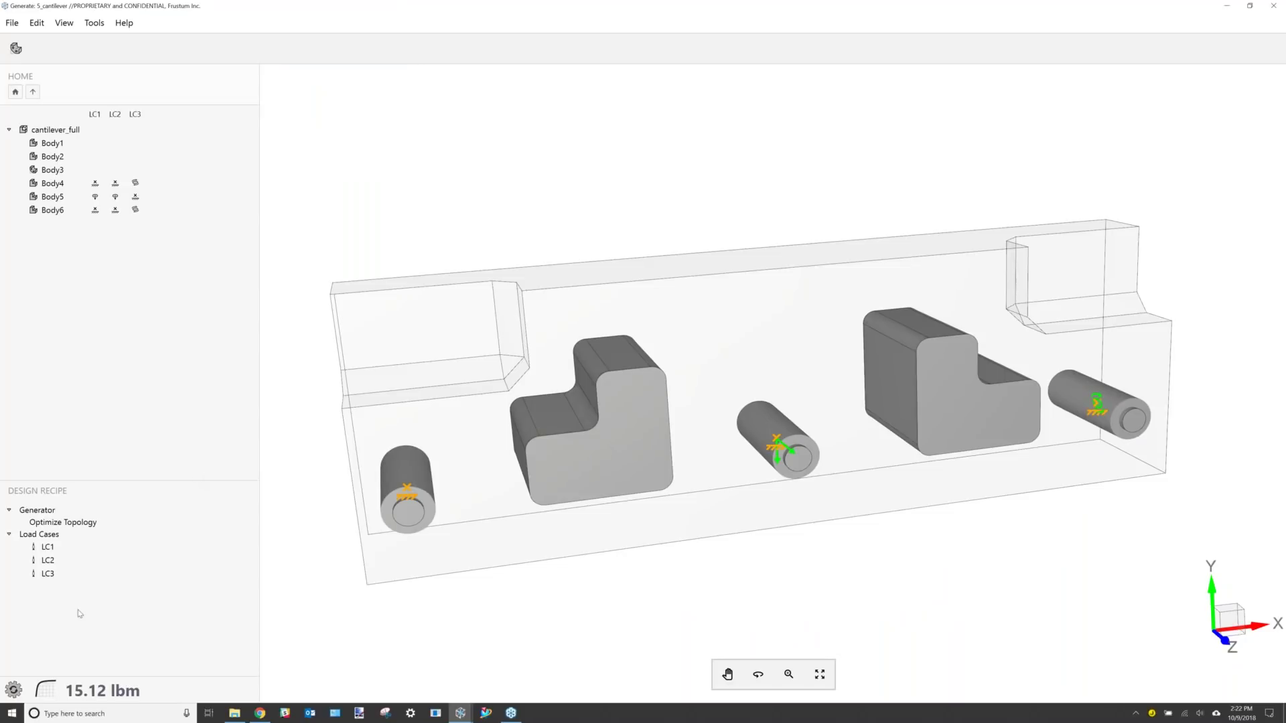
Hide Body2 and Body1 to view the generated cantilever without them, and show both bodies again.
{"action": "right_click", "coordinate": [57, 155]}
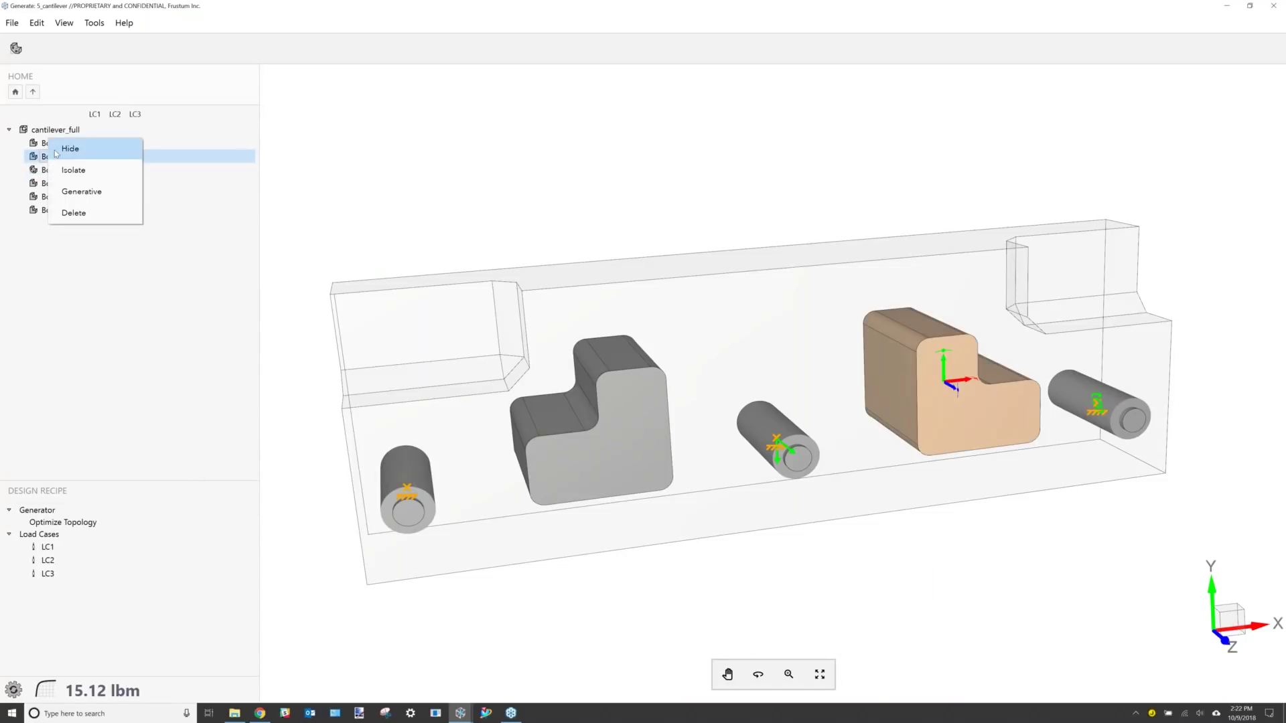
{"action": "left_click", "coordinate": [70, 148]}
{"action": "right_click", "coordinate": [53, 143]}
{"action": "left_click", "coordinate": [67, 135]}
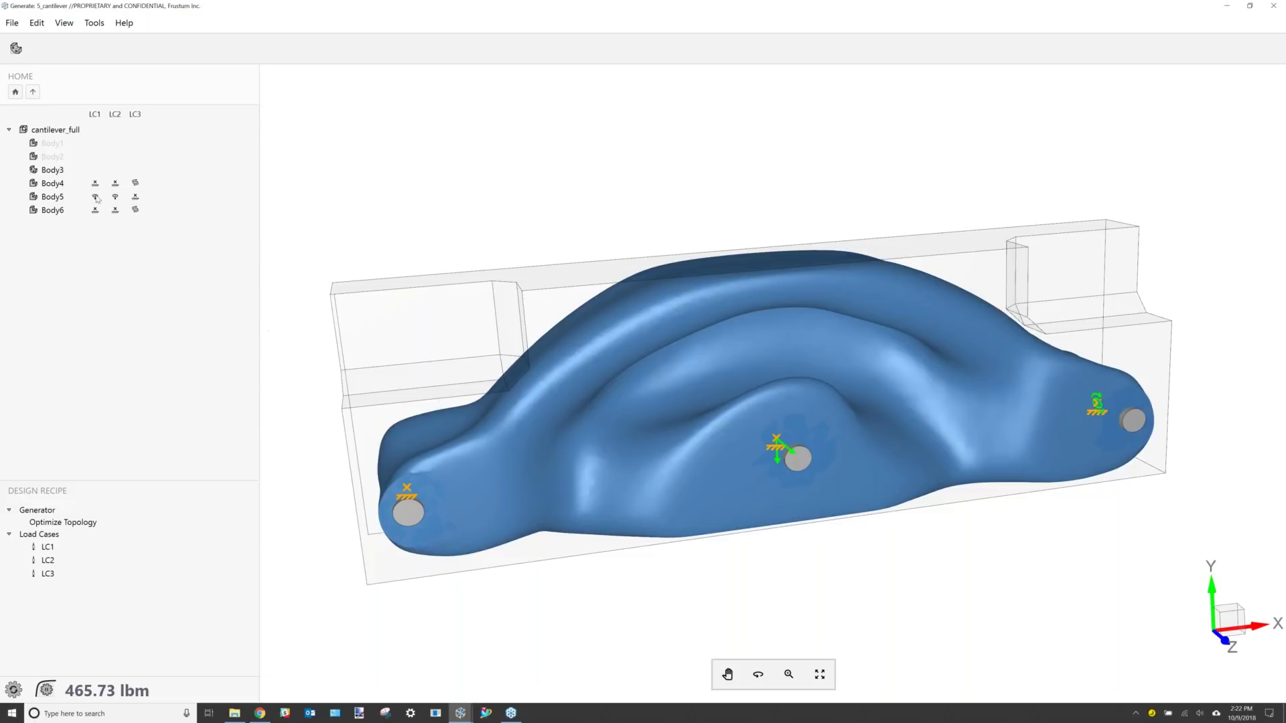
{"action": "right_click", "coordinate": [53, 158]}
{"action": "left_click", "coordinate": [70, 163]}
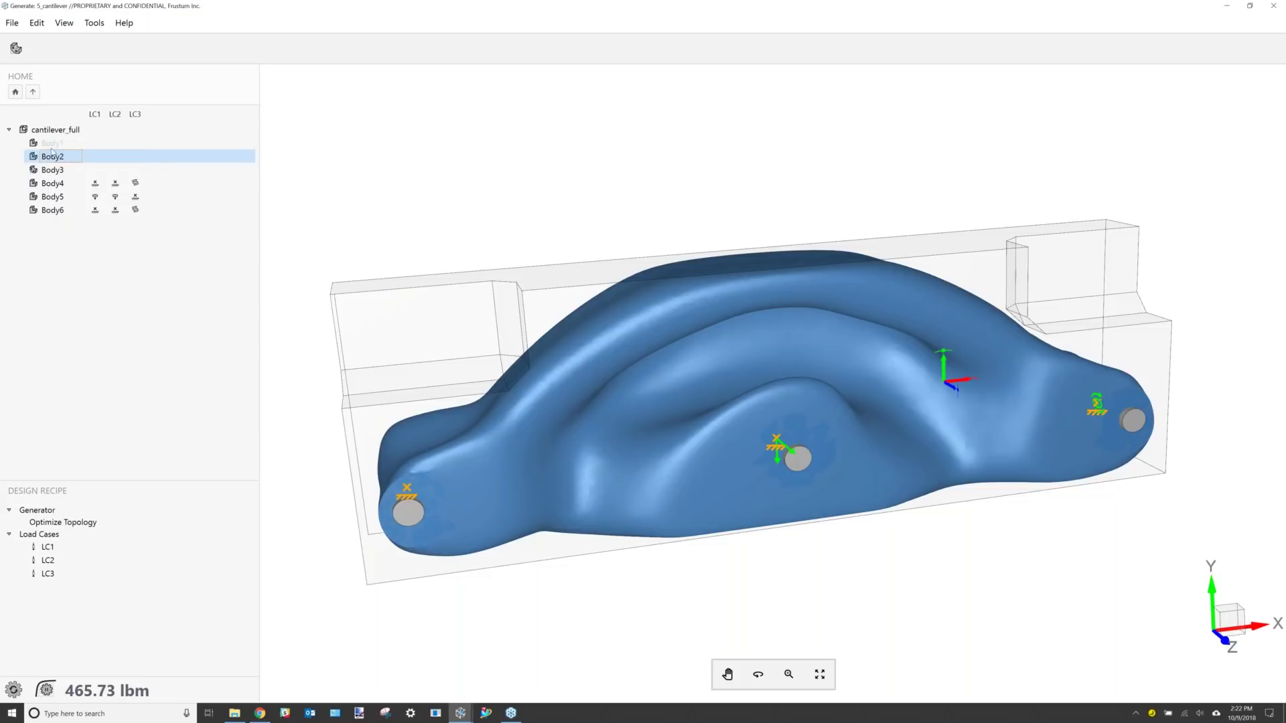
{"action": "right_click", "coordinate": [52, 142]}
{"action": "left_click", "coordinate": [65, 147]}
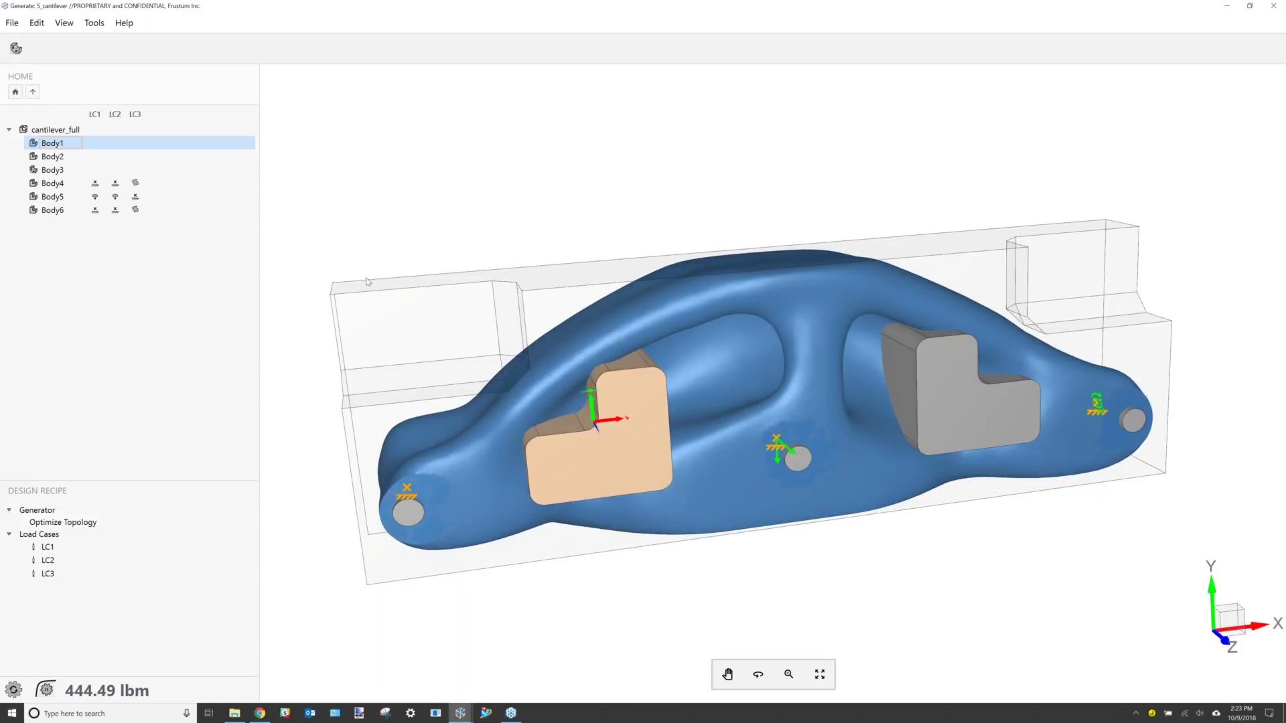
Open the cantilever_full assembly and add a Separated interaction between Body3 and Body1 with a clearance of 0.1 in.
{"action": "double_click", "coordinate": [38, 132]}
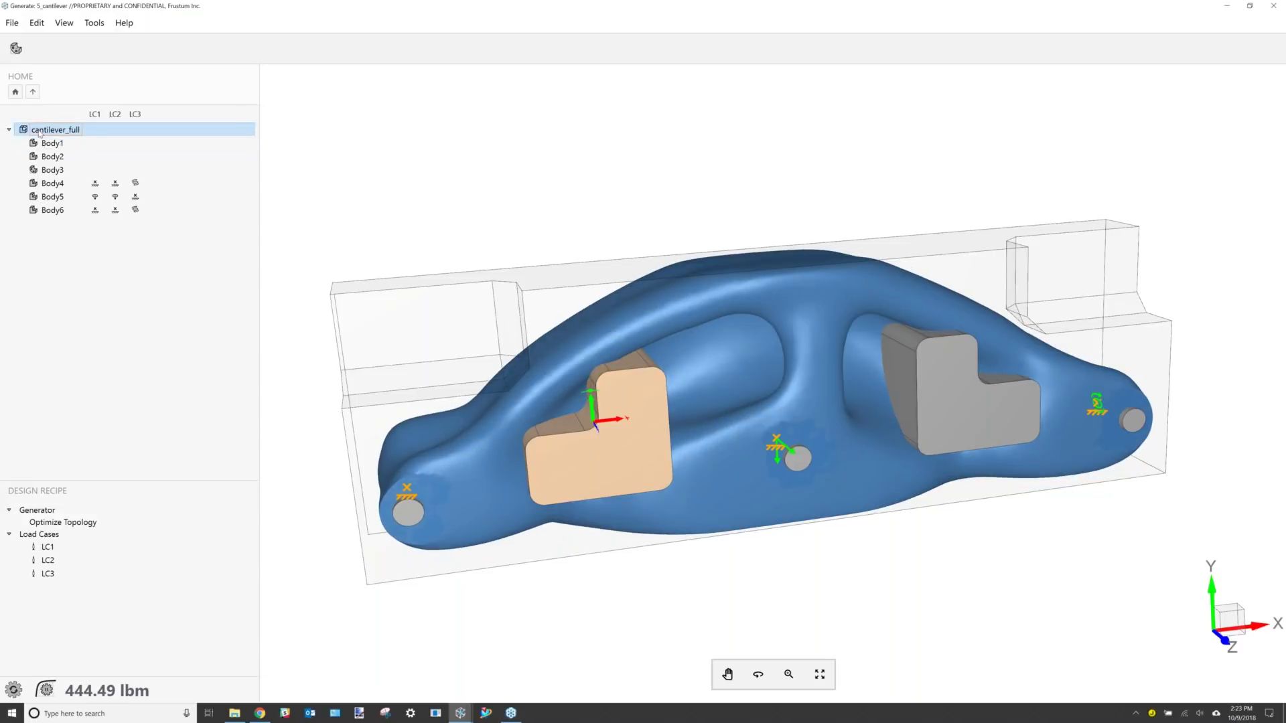
{"action": "left_click", "coordinate": [46, 48]}
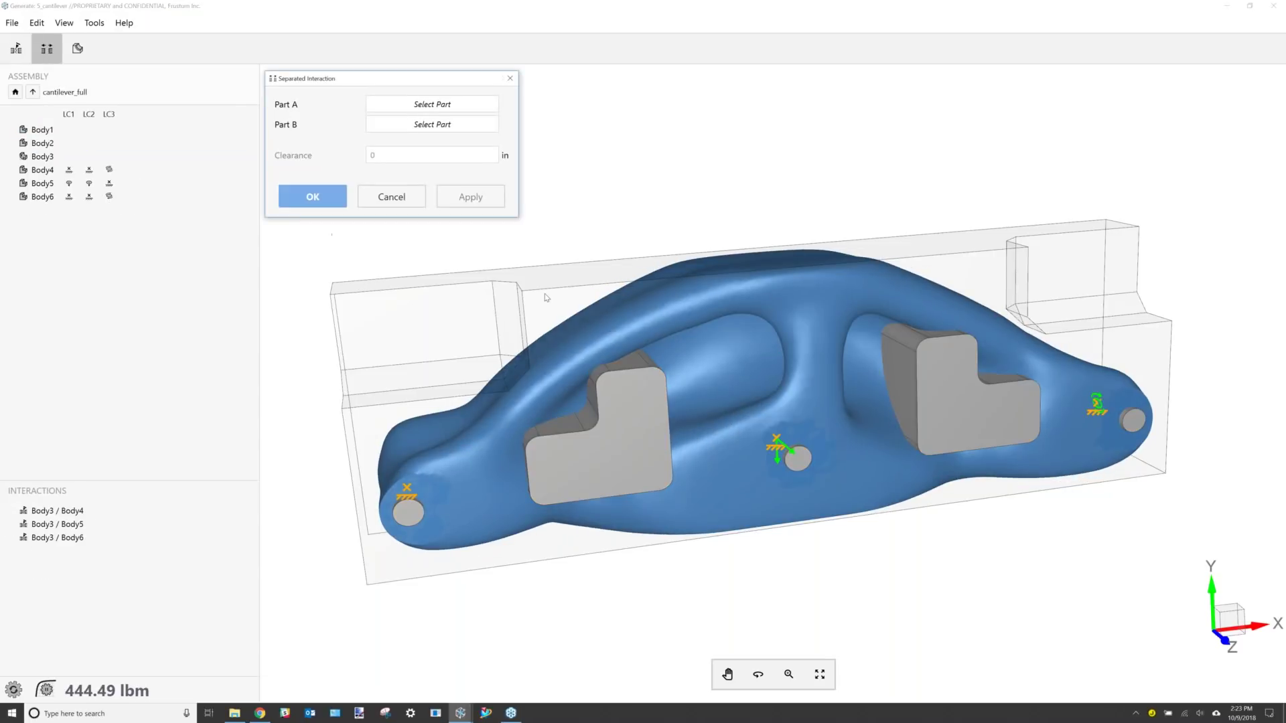
{"action": "left_click", "coordinate": [605, 375]}
{"action": "left_click", "coordinate": [621, 411]}
{"action": "left_click", "coordinate": [387, 161]}
{"action": "type", "text": ".1"}
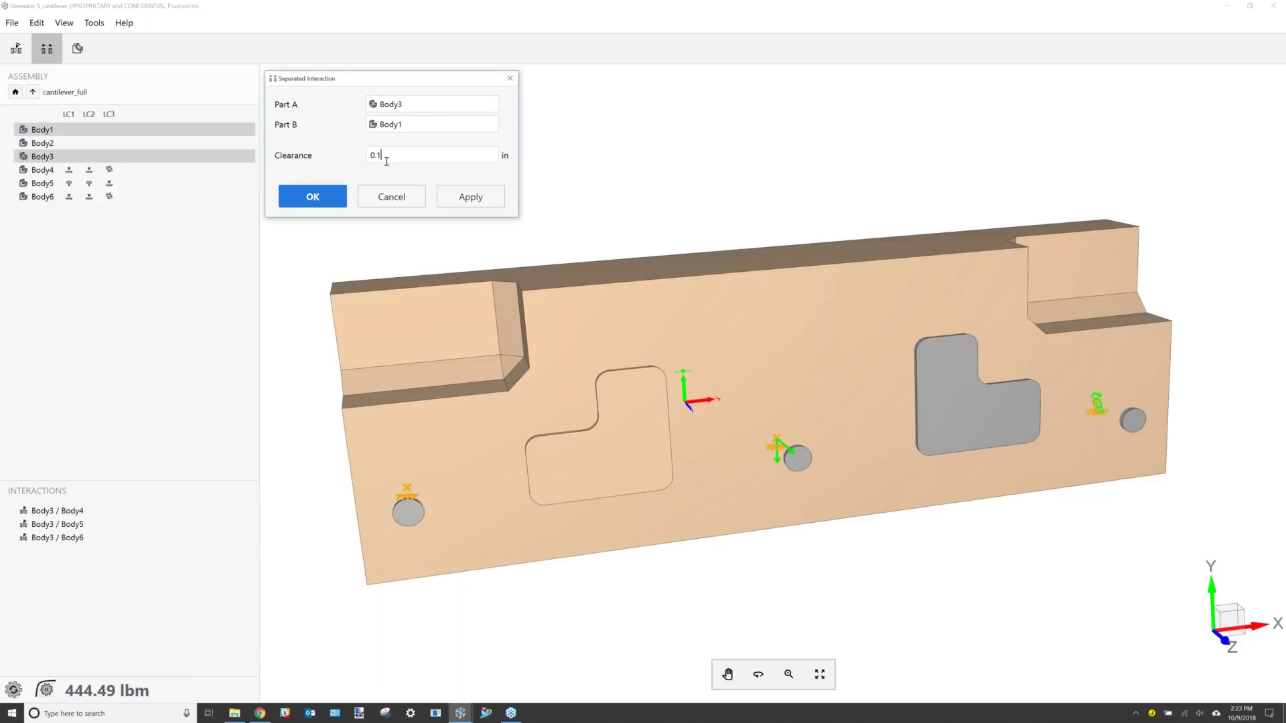
{"action": "left_click", "coordinate": [457, 199]}
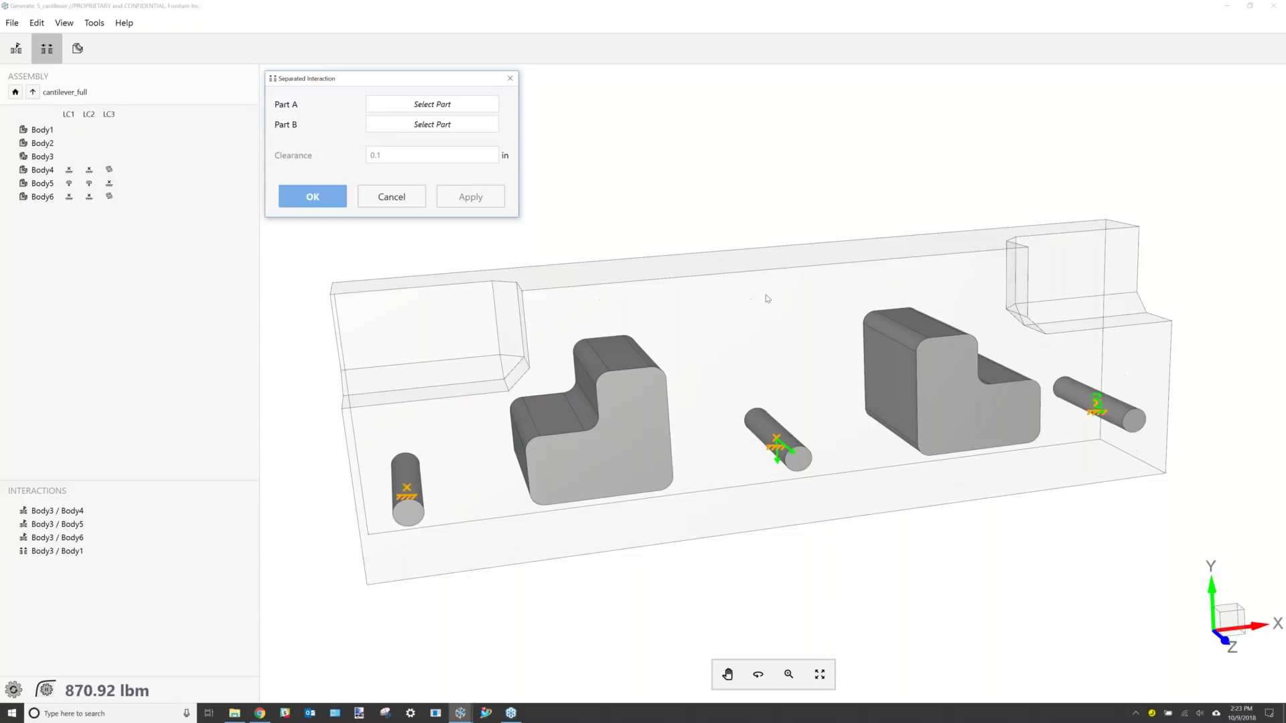
Add a Separated interaction between Body3 and Body2 with a 0.1 in clearance, and inspect the cantilever around both obstacle bodies.
{"action": "left_click", "coordinate": [766, 295]}
{"action": "left_click", "coordinate": [981, 420]}
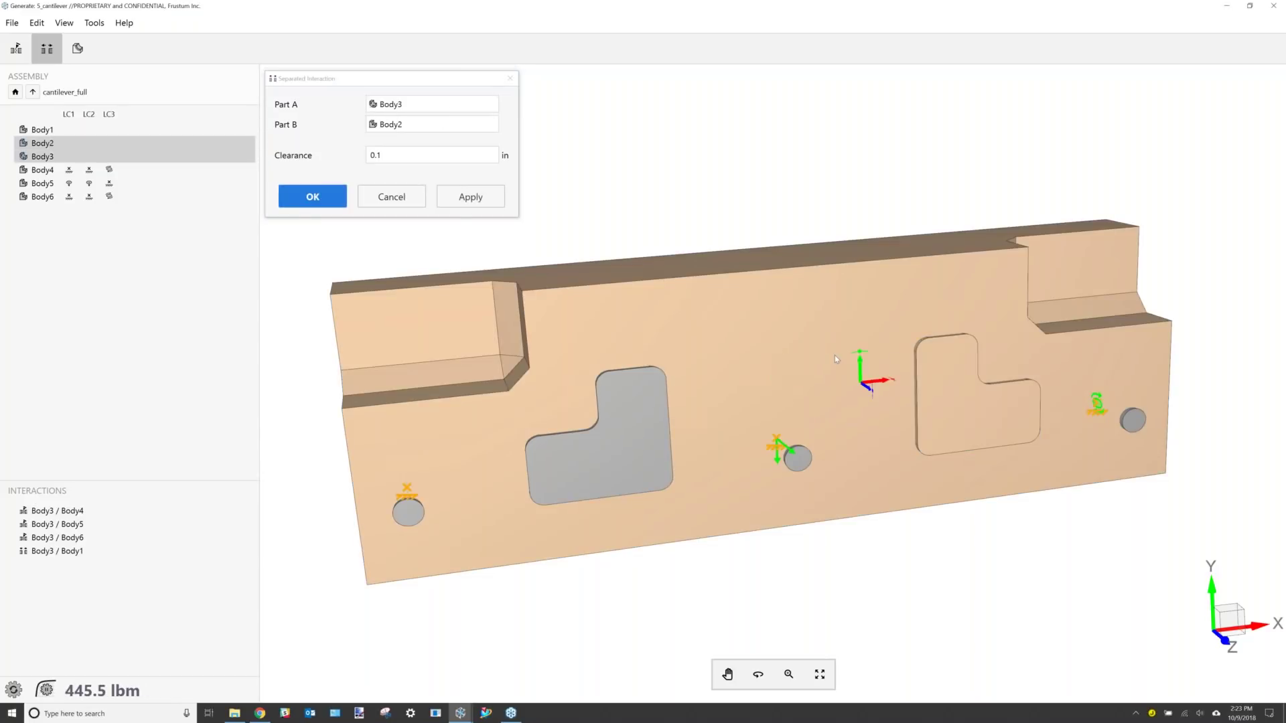
{"action": "left_click", "coordinate": [320, 204]}
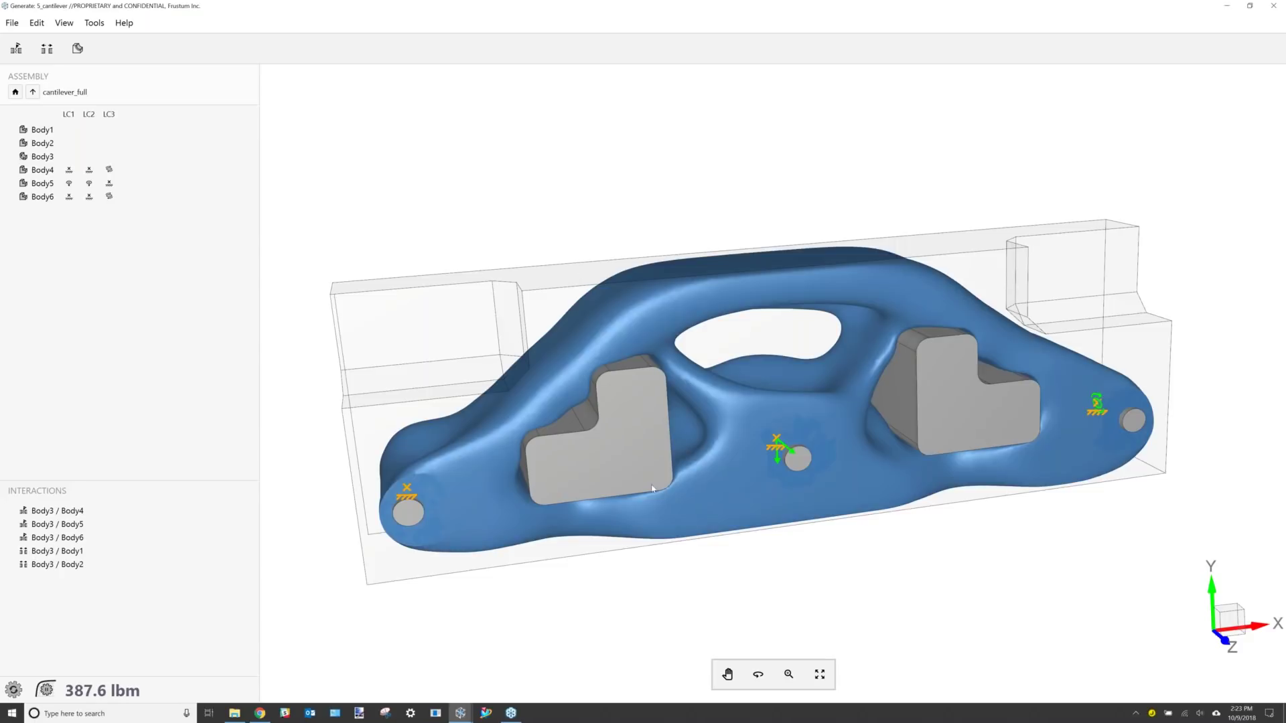
{"action": "middle_click_drag", "start_coordinate": [648, 522], "coordinate": [725, 388]}
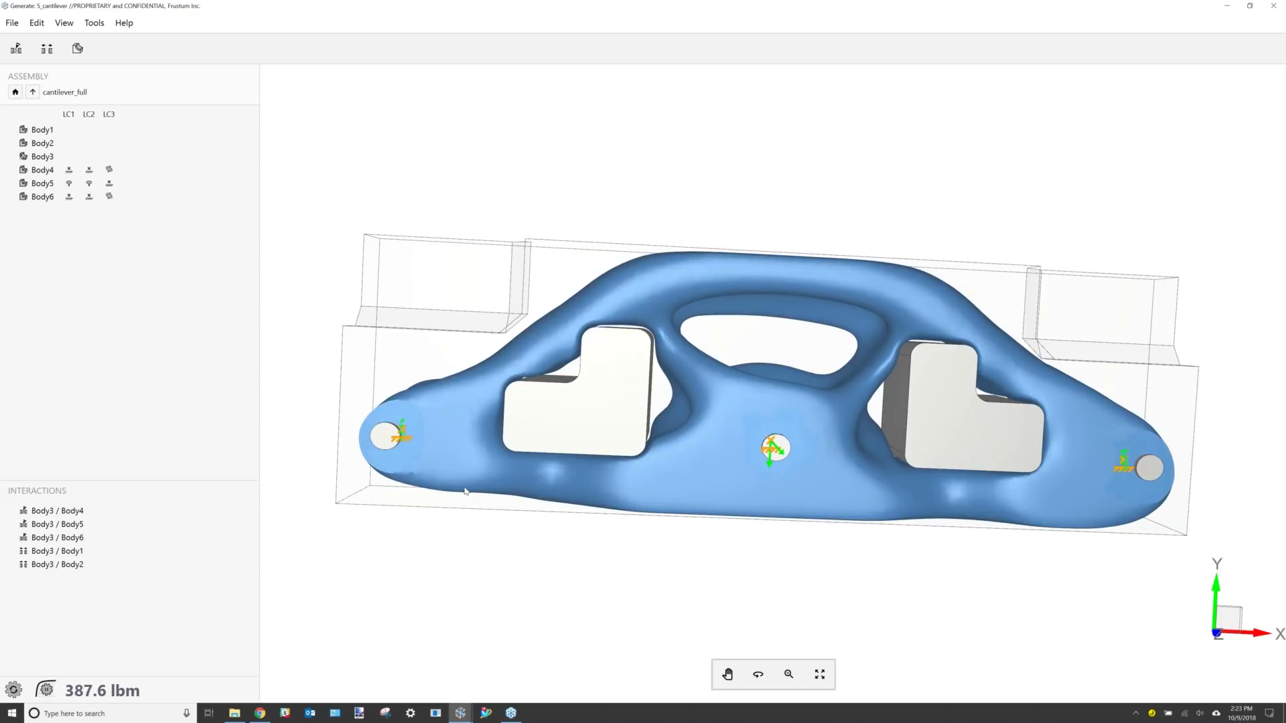
{"action": "left_click_drag", "start_coordinate": [496, 507], "coordinate": [519, 516]}
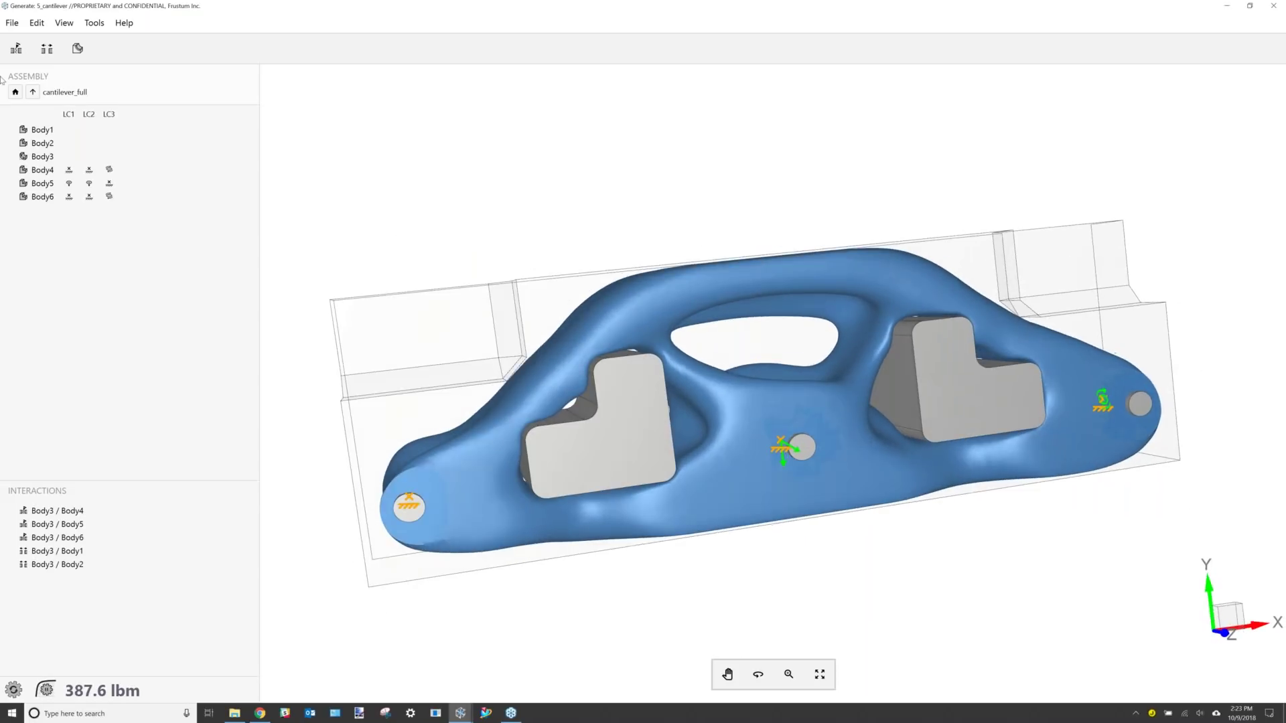
Hide Body1 and Body2 in the cantilever_full assembly and turn the cantilever into an angled view.
{"action": "right_click", "coordinate": [55, 129]}
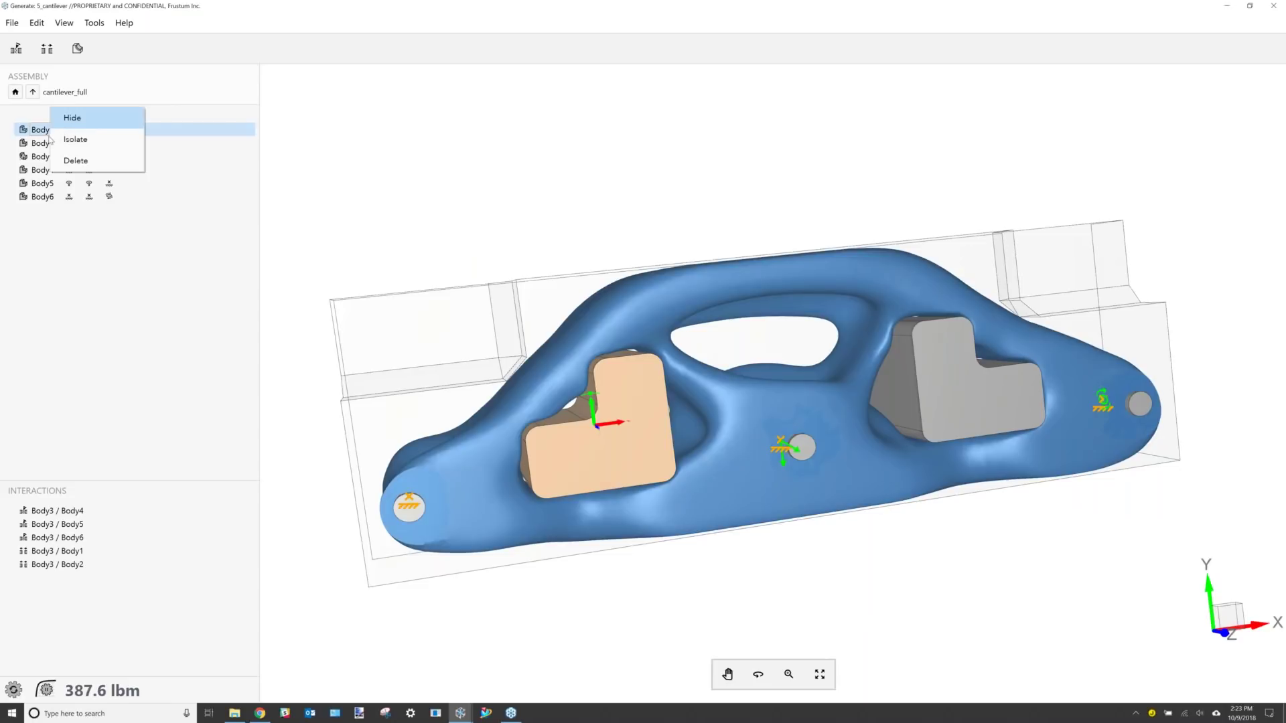
{"action": "left_click", "coordinate": [49, 140]}
{"action": "left_click", "coordinate": [50, 142]}
{"action": "right_click", "coordinate": [65, 143]}
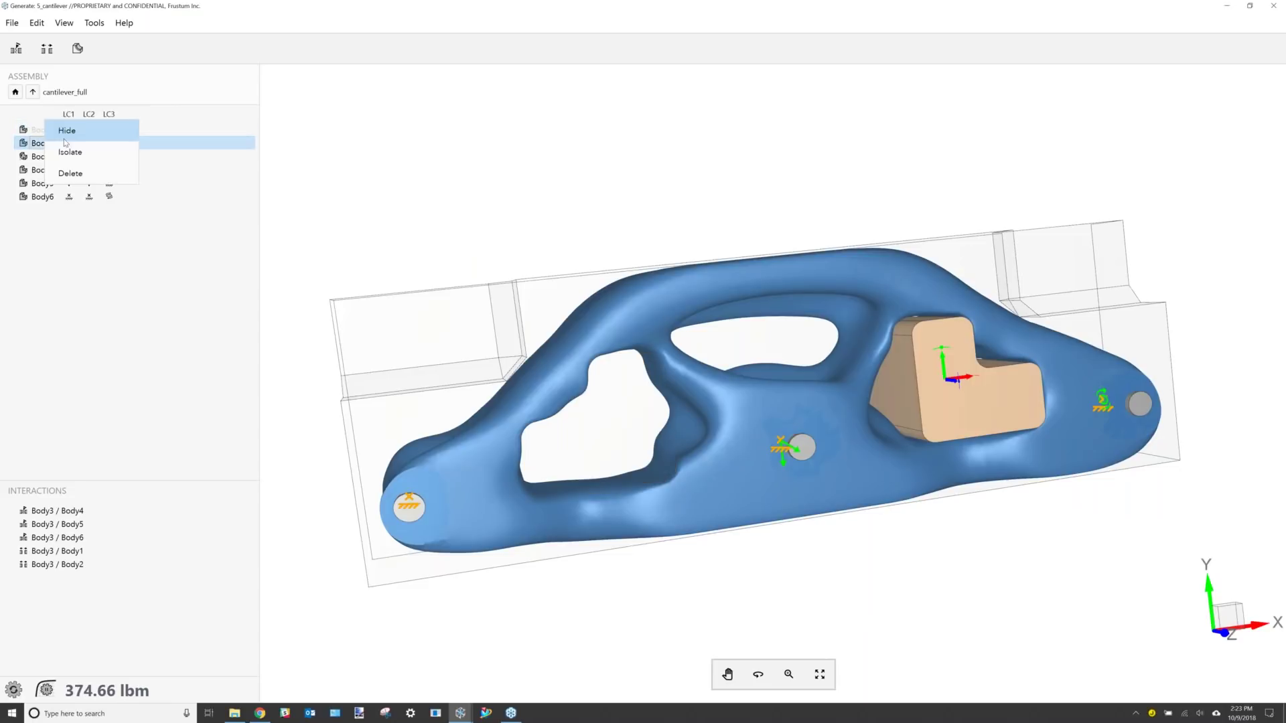
{"action": "left_click", "coordinate": [65, 137]}
{"action": "left_click_drag", "start_coordinate": [704, 406], "coordinate": [837, 489]}
Open Body3 and add a Self Supporting design constraint with the upwards build direction along Z and a 15 deg minimum overhang angle.
{"action": "double_click", "coordinate": [42, 157]}
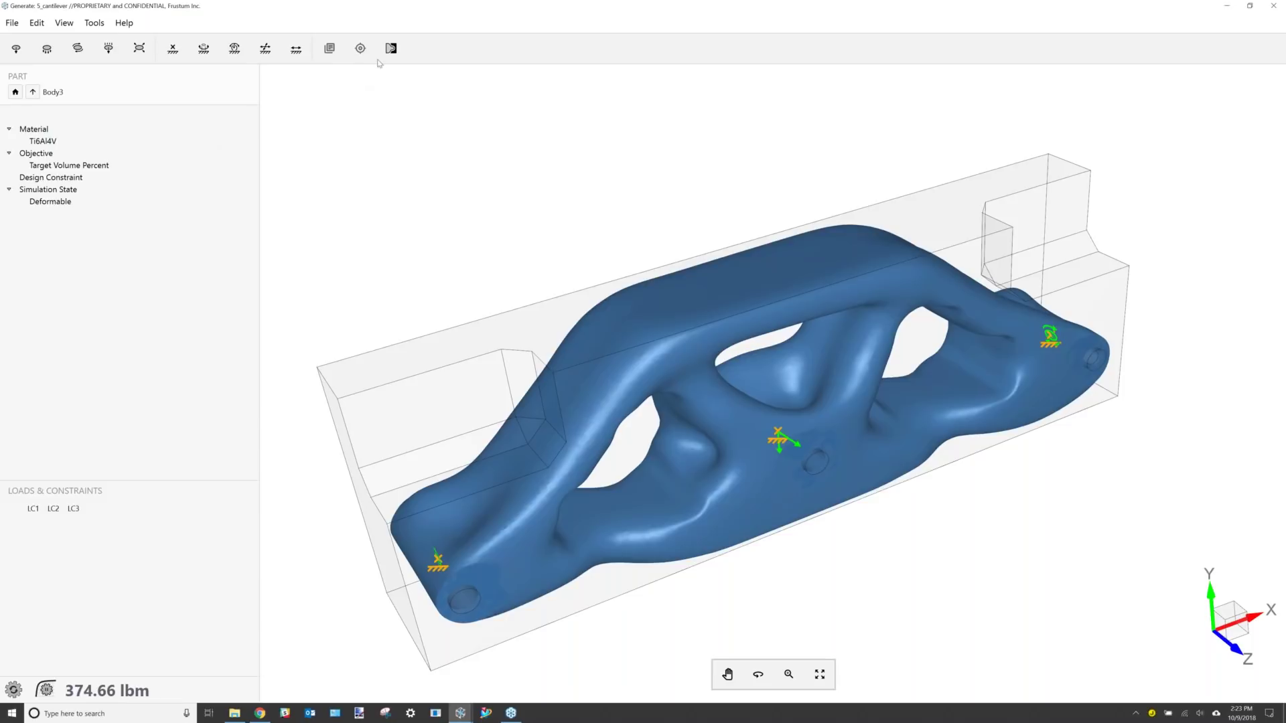
{"action": "left_click", "coordinate": [391, 49]}
{"action": "left_click", "coordinate": [469, 103]}
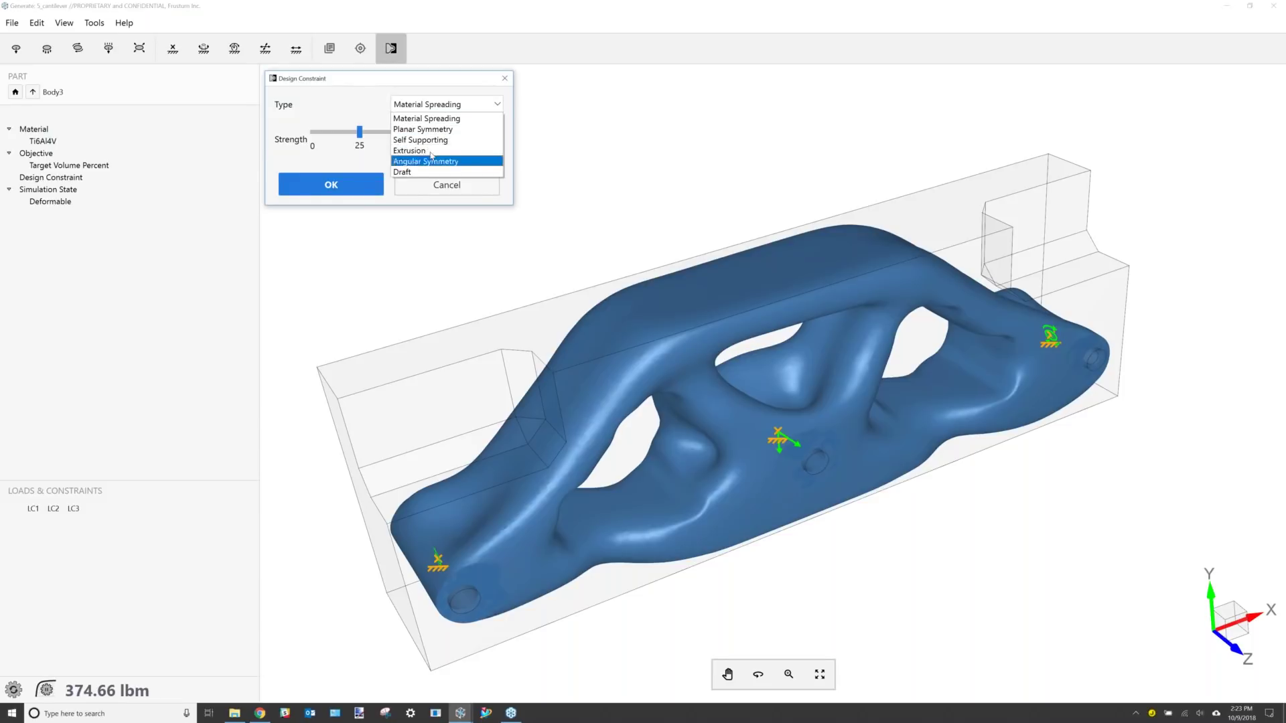
{"action": "left_click", "coordinate": [420, 139]}
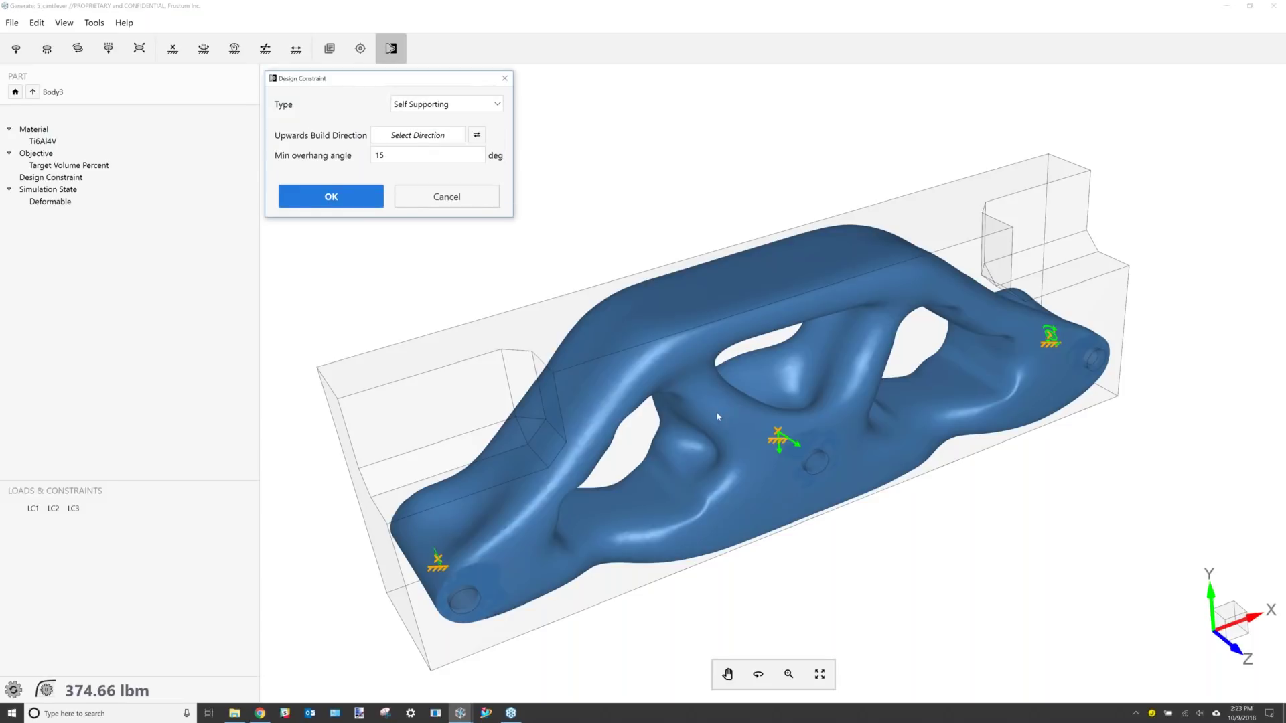
{"action": "middle_click_drag", "start_coordinate": [667, 390], "coordinate": [801, 408]}
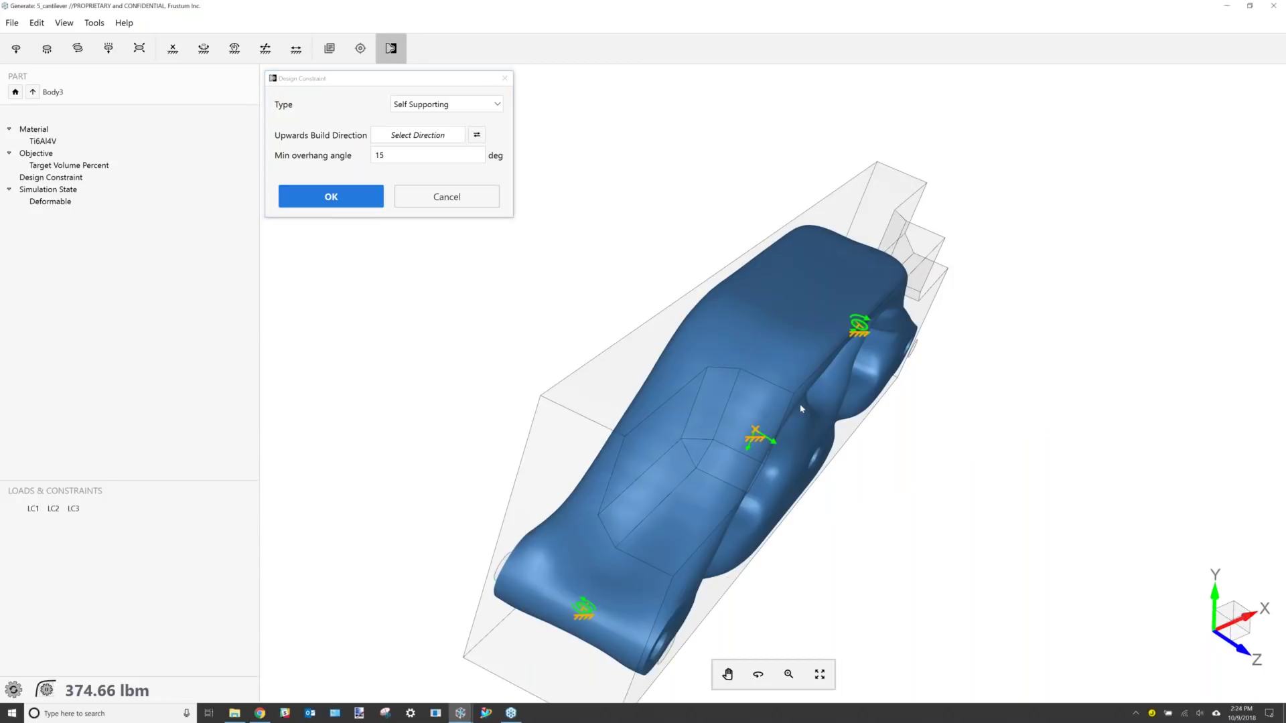
{"action": "left_click", "coordinate": [804, 408]}
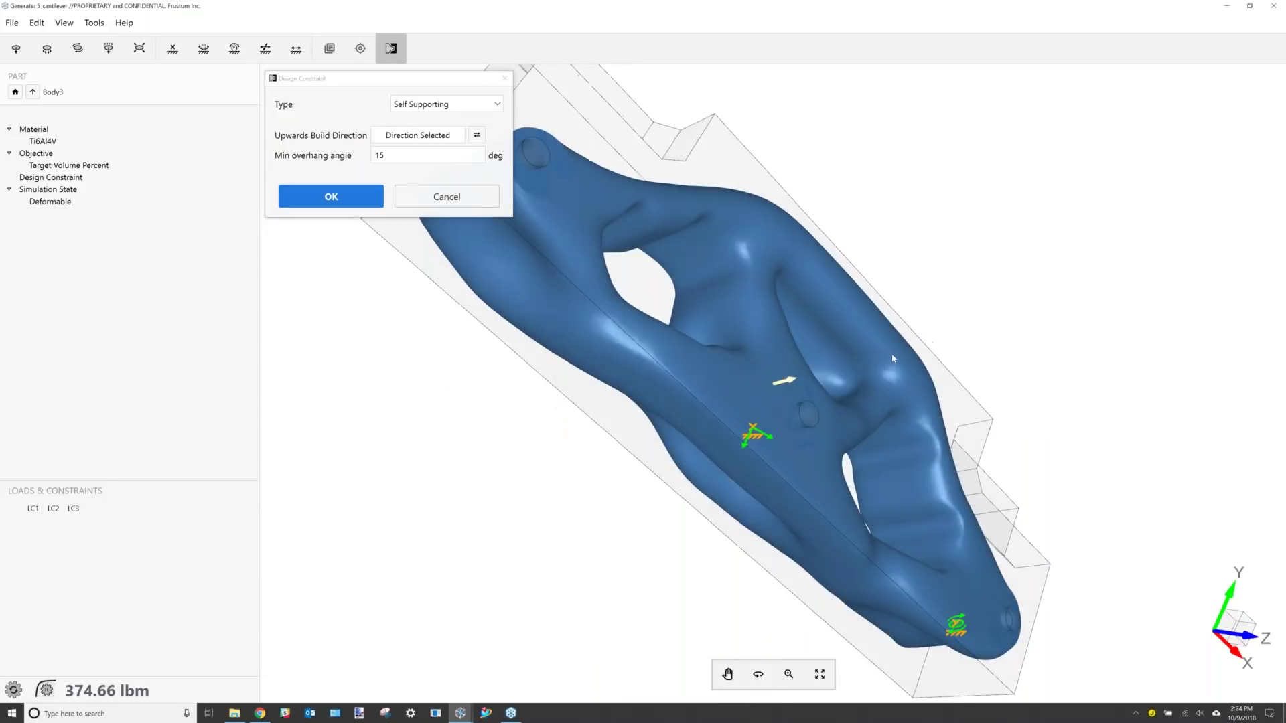
{"action": "middle_click_drag", "start_coordinate": [878, 284], "coordinate": [958, 522]}
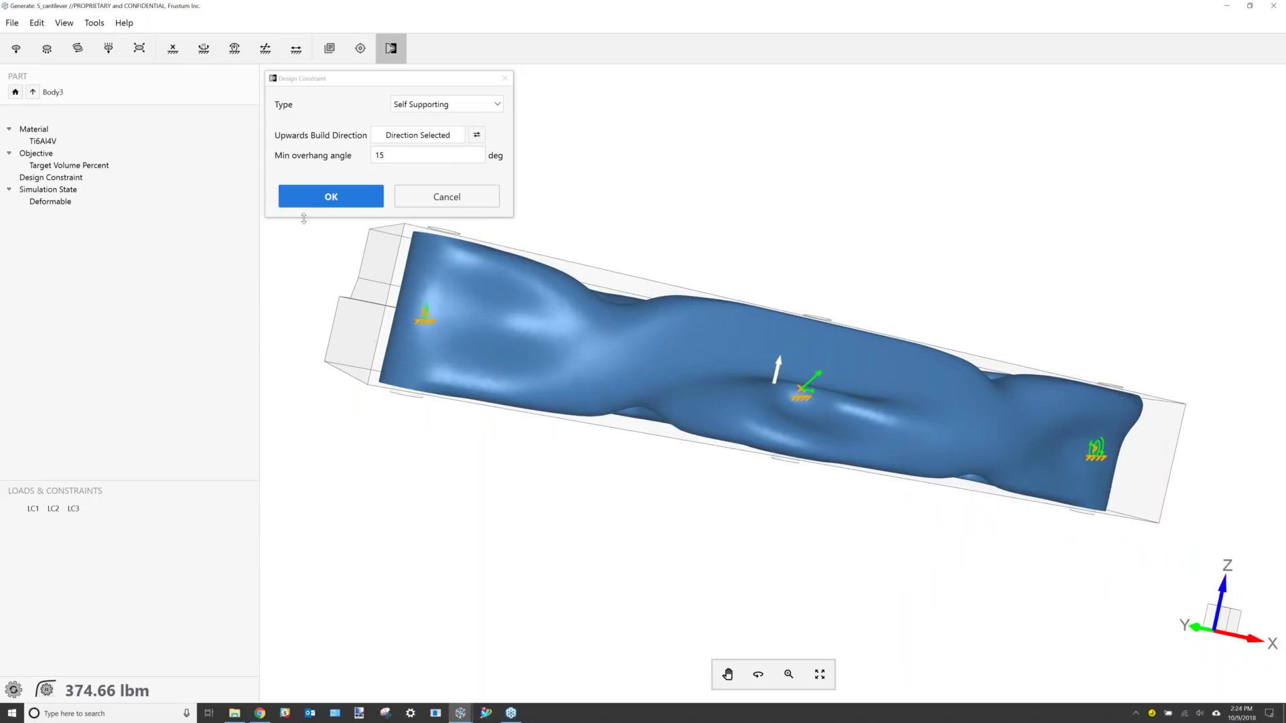
{"action": "left_click", "coordinate": [331, 197]}
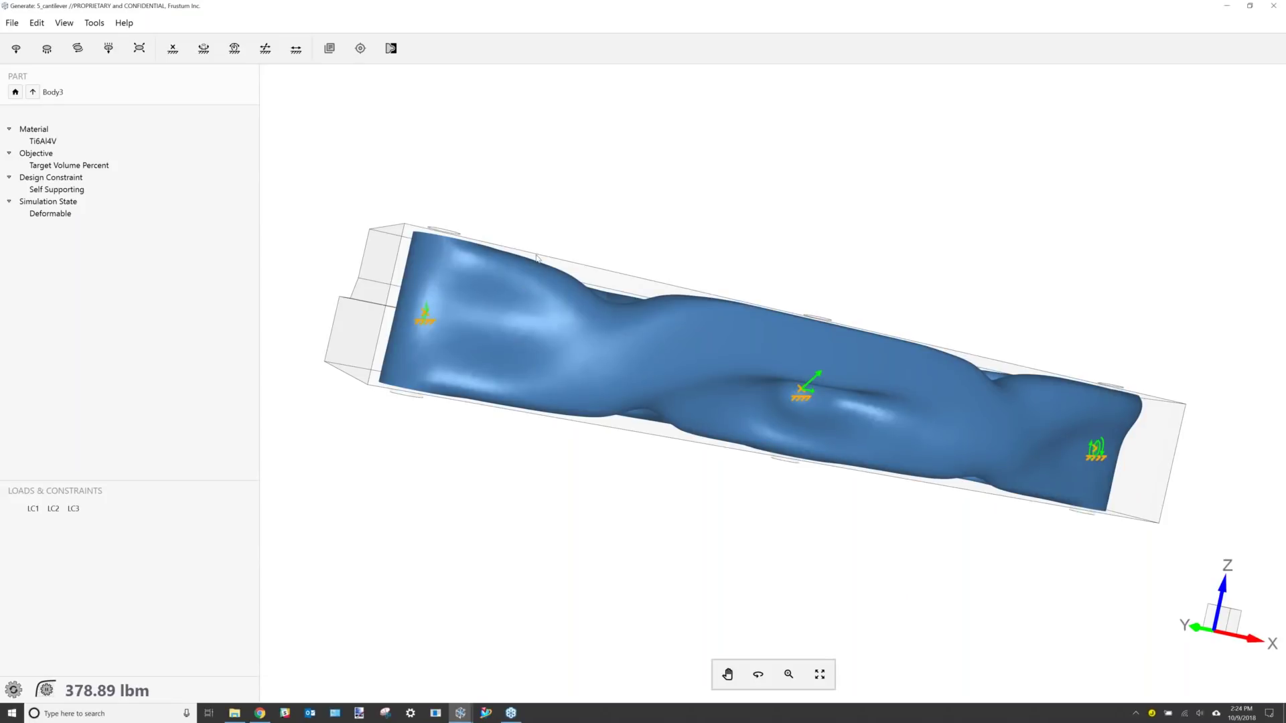
Examine the self-supporting cantilever from the front, below and at an angle, including close up around its openings and ribs.
{"action": "left_click_drag", "start_coordinate": [718, 324], "coordinate": [829, 480]}
{"action": "left_click_drag", "start_coordinate": [710, 466], "coordinate": [753, 304]}
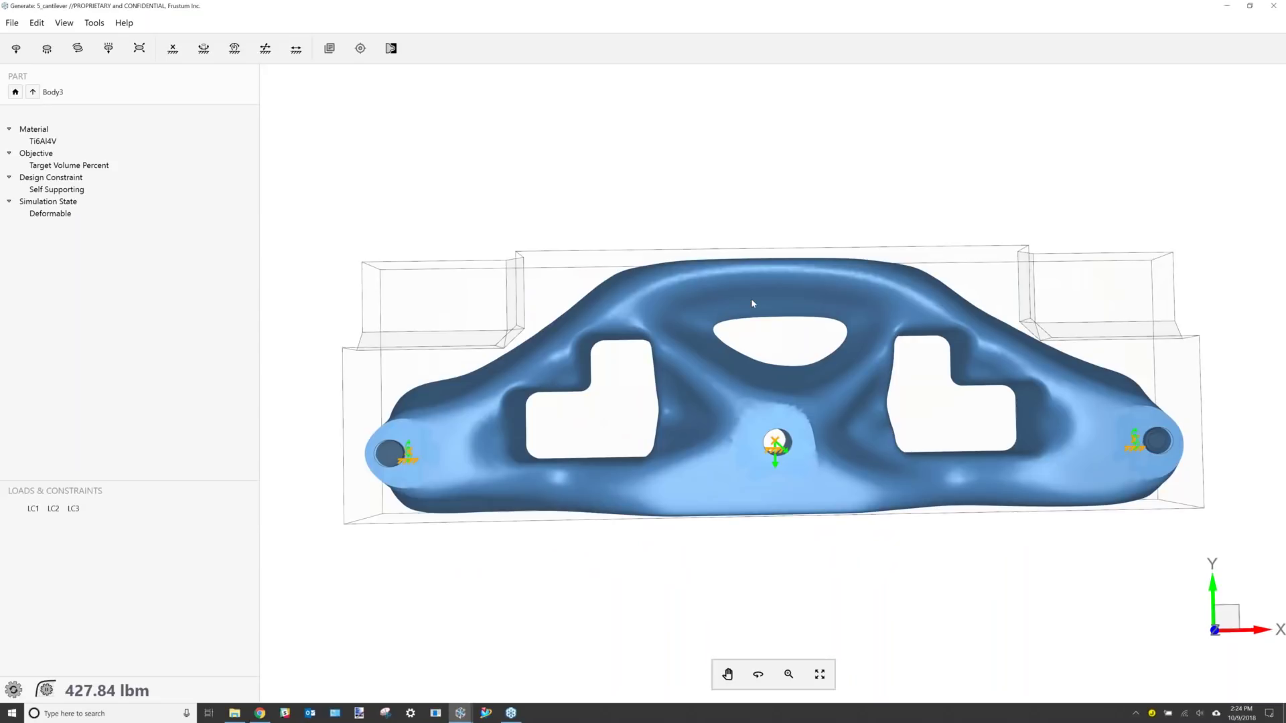
{"action": "left_click_drag", "start_coordinate": [752, 304], "coordinate": [827, 468]}
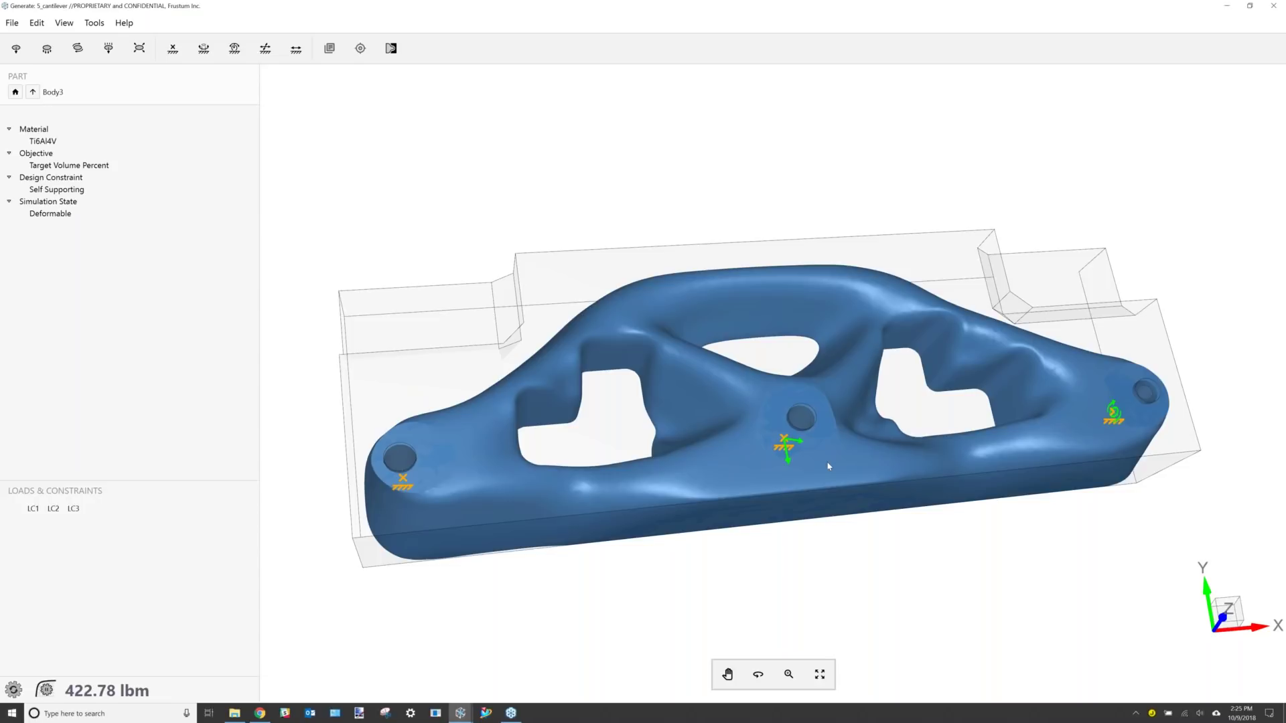
{"action": "left_click_drag", "start_coordinate": [742, 209], "coordinate": [797, 444]}
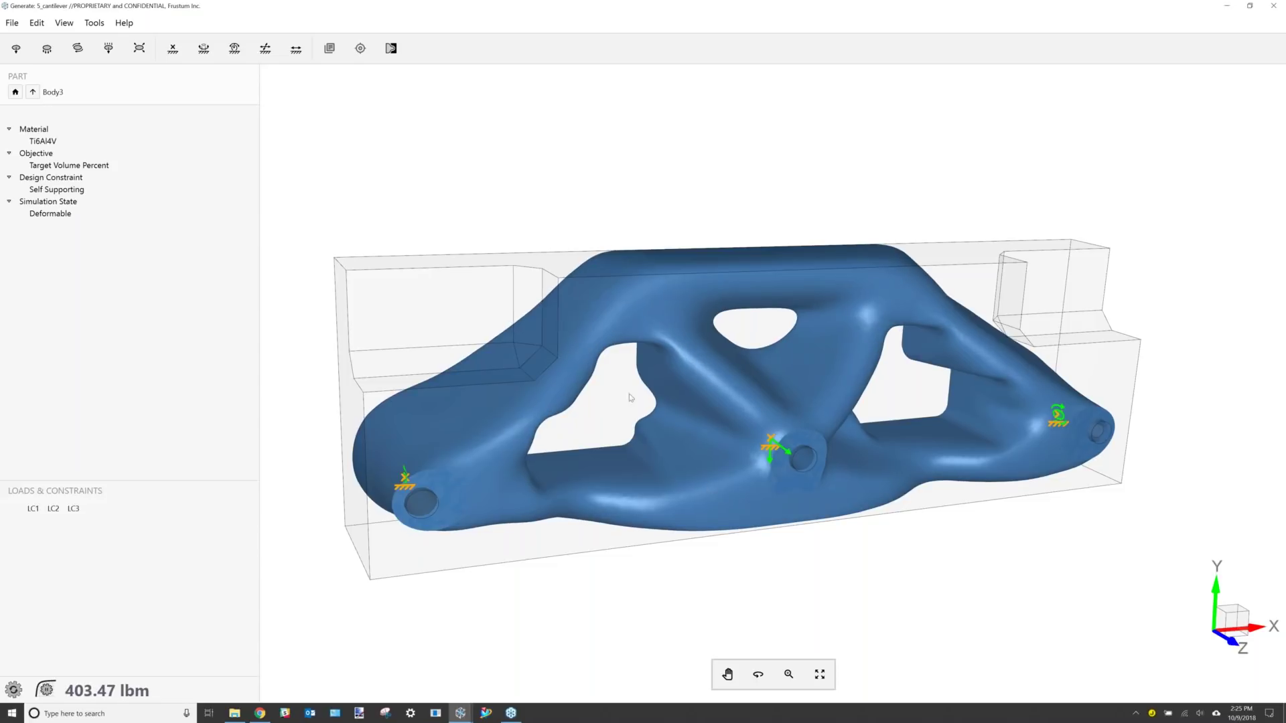
{"action": "left_click_drag", "start_coordinate": [619, 410], "coordinate": [592, 415]}
{"action": "scroll", "coordinate": [752, 480], "scroll_direction": "down", "scroll_amount": 2}
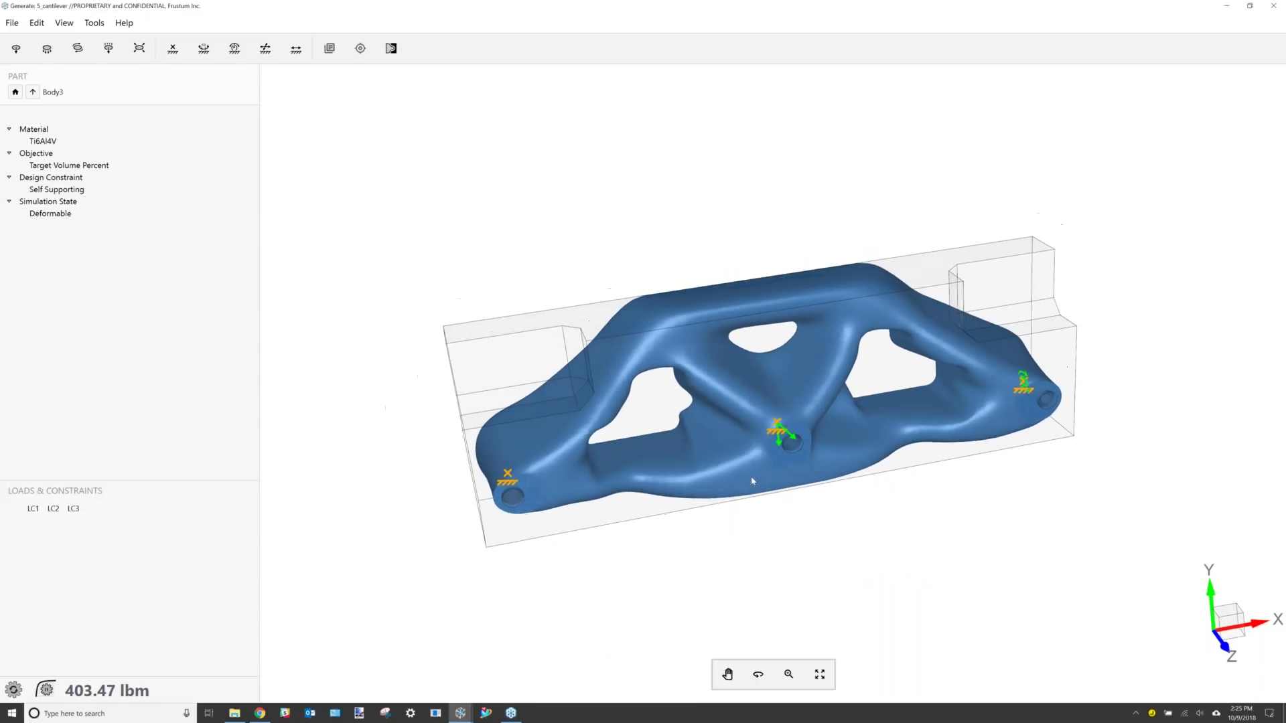
{"action": "scroll", "coordinate": [736, 462], "scroll_direction": "up", "scroll_amount": 5}
{"action": "middle_click_drag", "start_coordinate": [752, 462], "coordinate": [721, 443]}
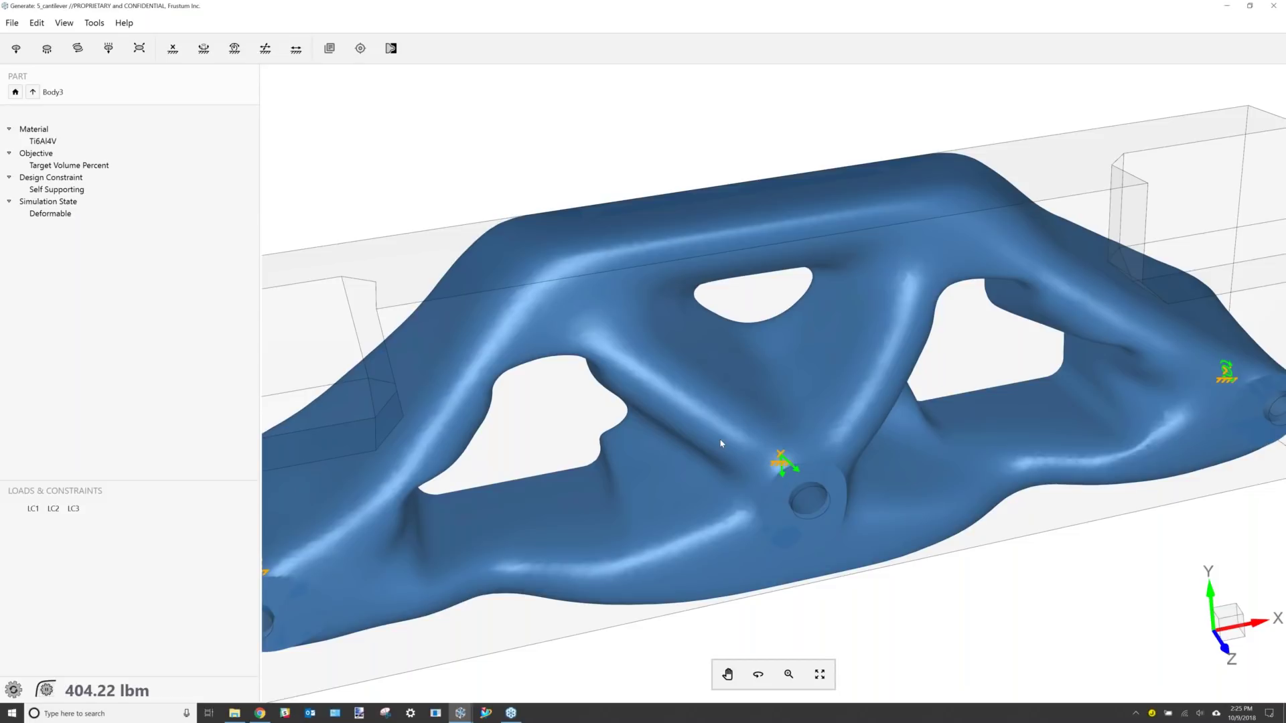
{"action": "scroll", "coordinate": [721, 444], "scroll_direction": "down", "scroll_amount": 5}
{"action": "scroll", "coordinate": [509, 257], "scroll_direction": "down", "scroll_amount": 2}
{"action": "left_click_drag", "start_coordinate": [509, 257], "coordinate": [375, 168]}
Open the 6_LandingGear-Assy project.
{"action": "left_click", "coordinate": [11, 23]}
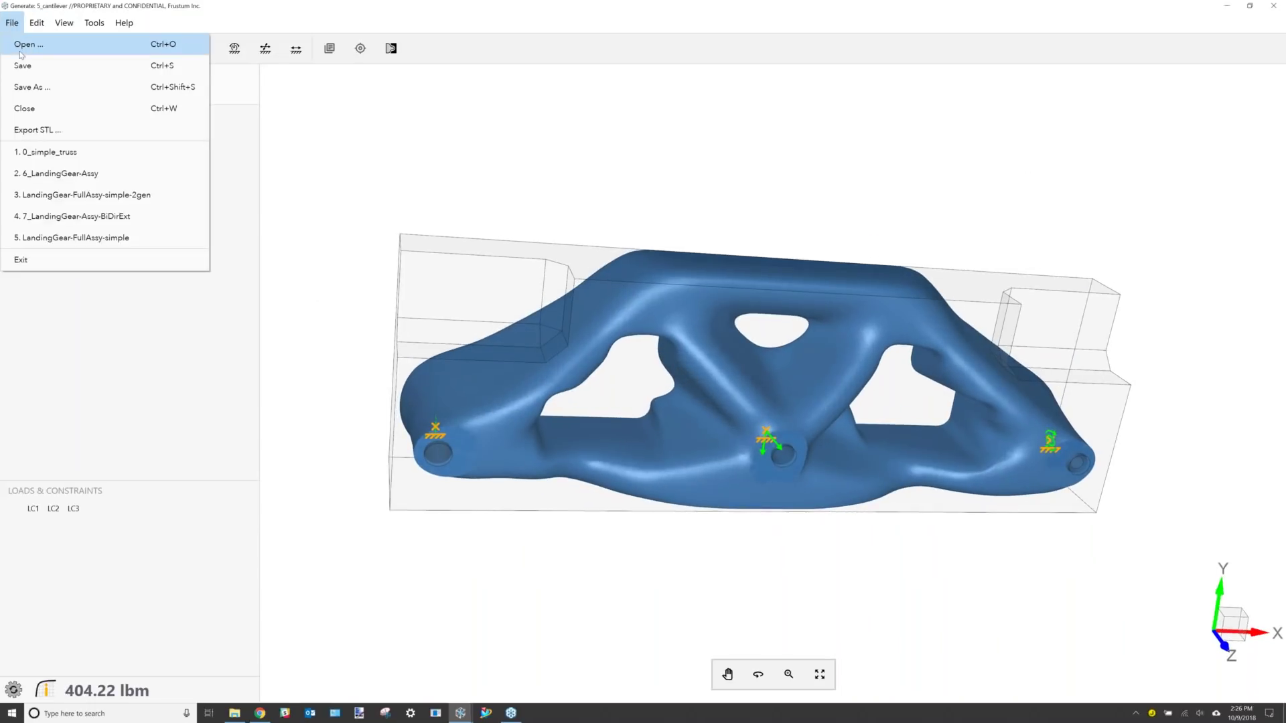
{"action": "left_click", "coordinate": [20, 259]}
{"action": "left_click", "coordinate": [651, 375]}
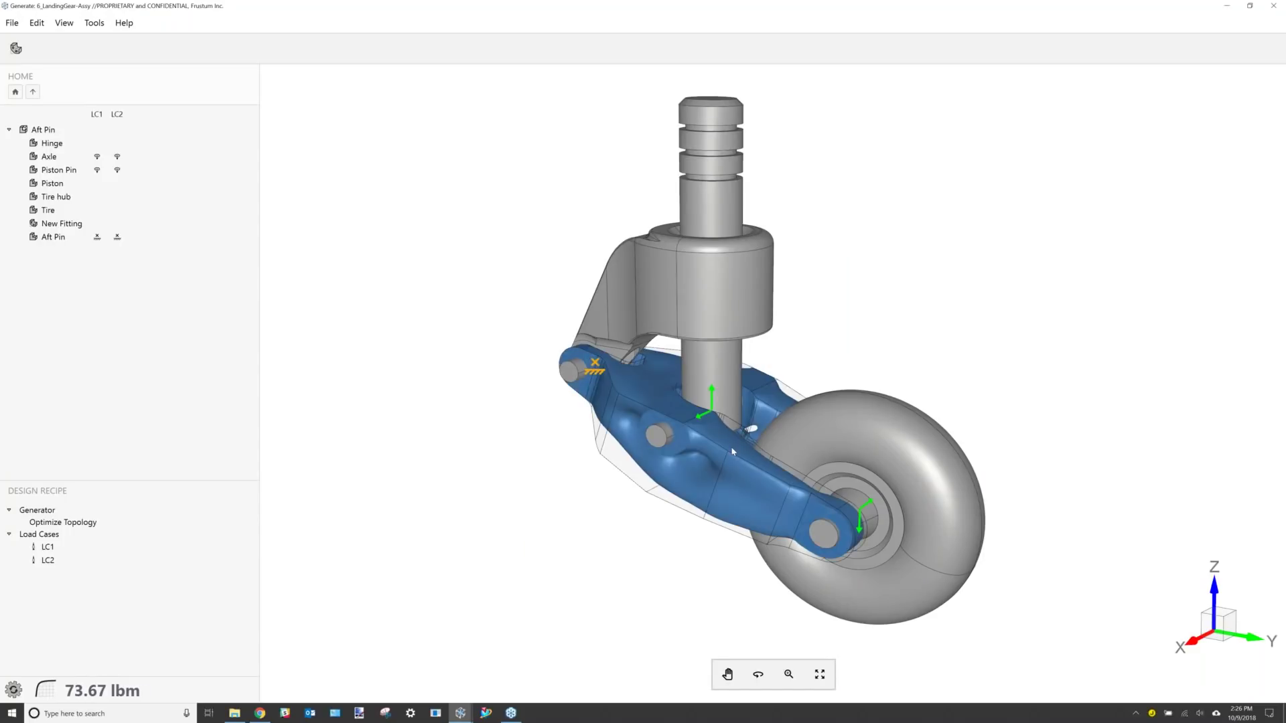
Examine the generated New Fitting up close and check its mass reduction report.
{"action": "scroll", "coordinate": [733, 452], "scroll_direction": "up", "scroll_amount": 4}
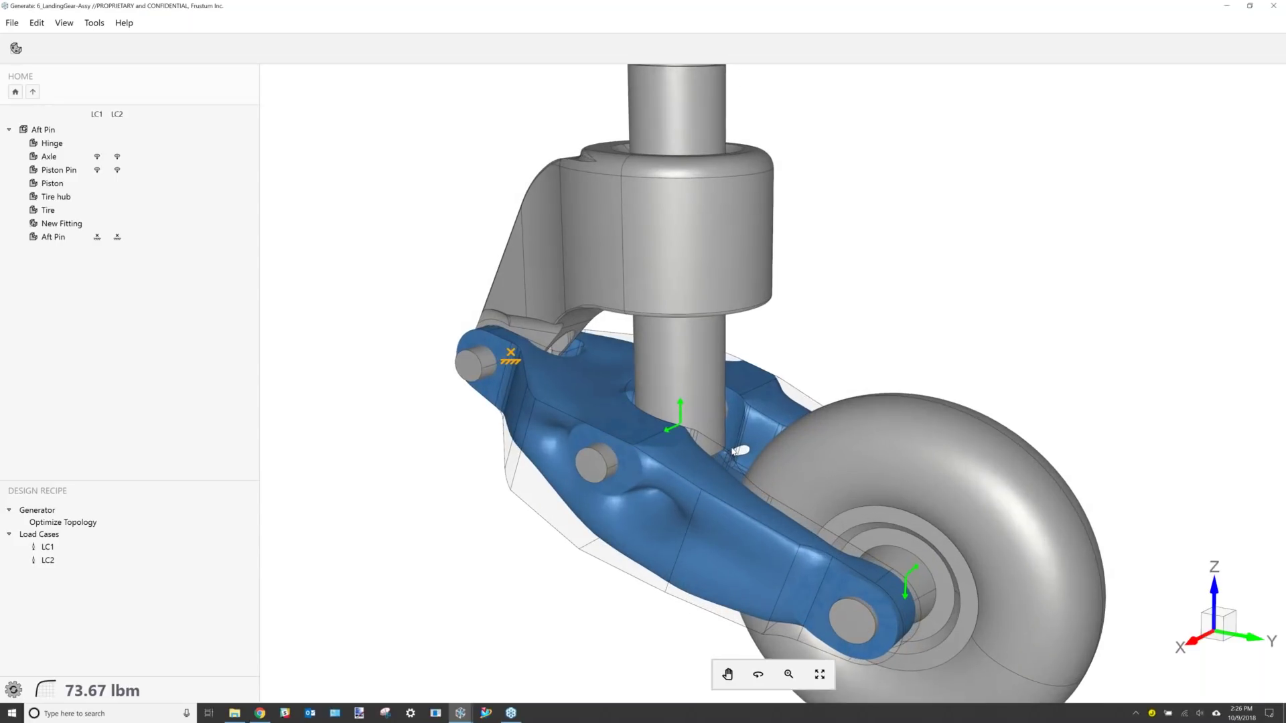
{"action": "middle_click_drag", "start_coordinate": [742, 573], "coordinate": [765, 598]}
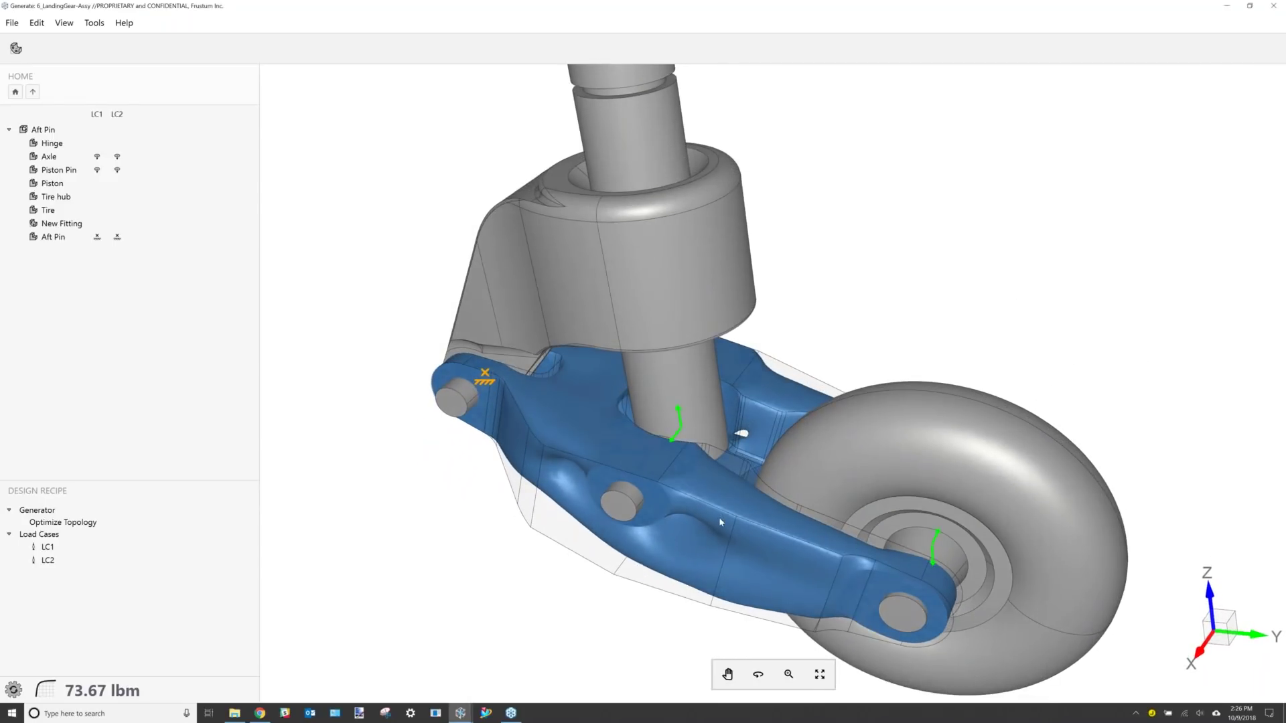
{"action": "mouse_move", "coordinate": [707, 518]}
{"action": "middle_mouse_down"}
{"action": "mouse_move", "coordinate": [698, 525]}
{"action": "mouse_move", "coordinate": [713, 527]}
{"action": "middle_mouse_up"}
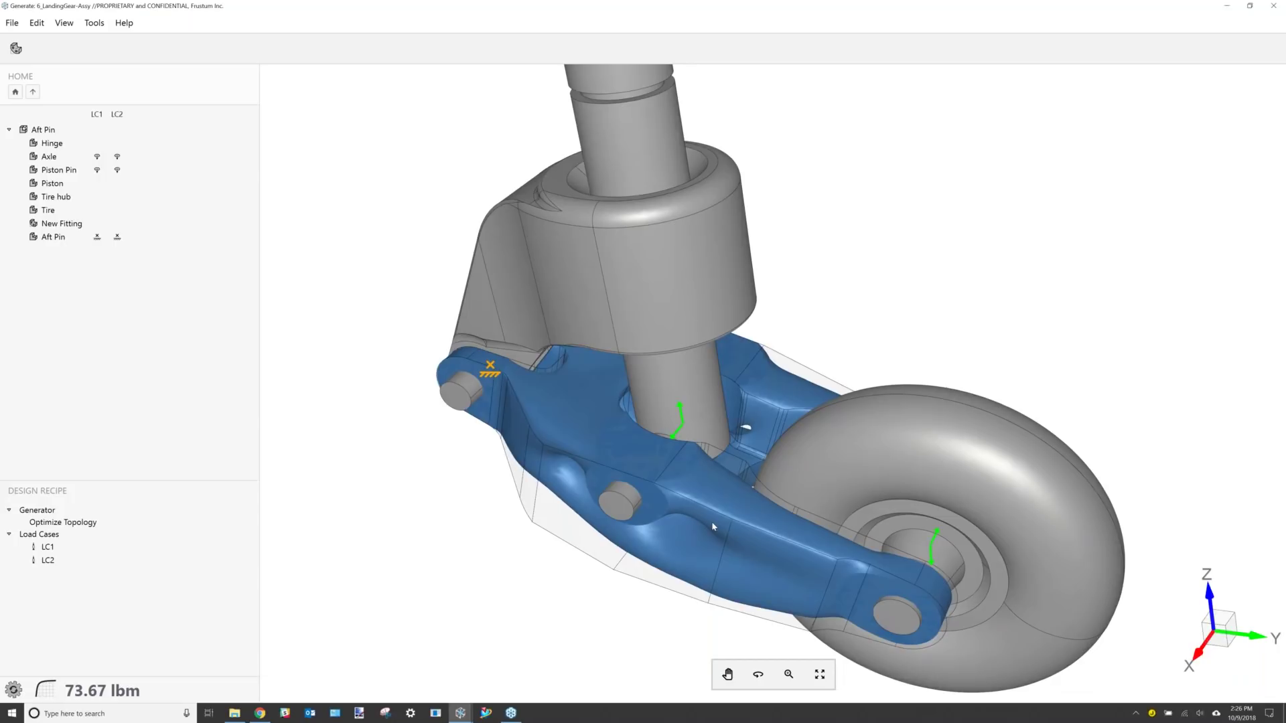
{"action": "middle_click_drag", "start_coordinate": [635, 435], "coordinate": [746, 416]}
{"action": "left_click", "coordinate": [85, 700]}
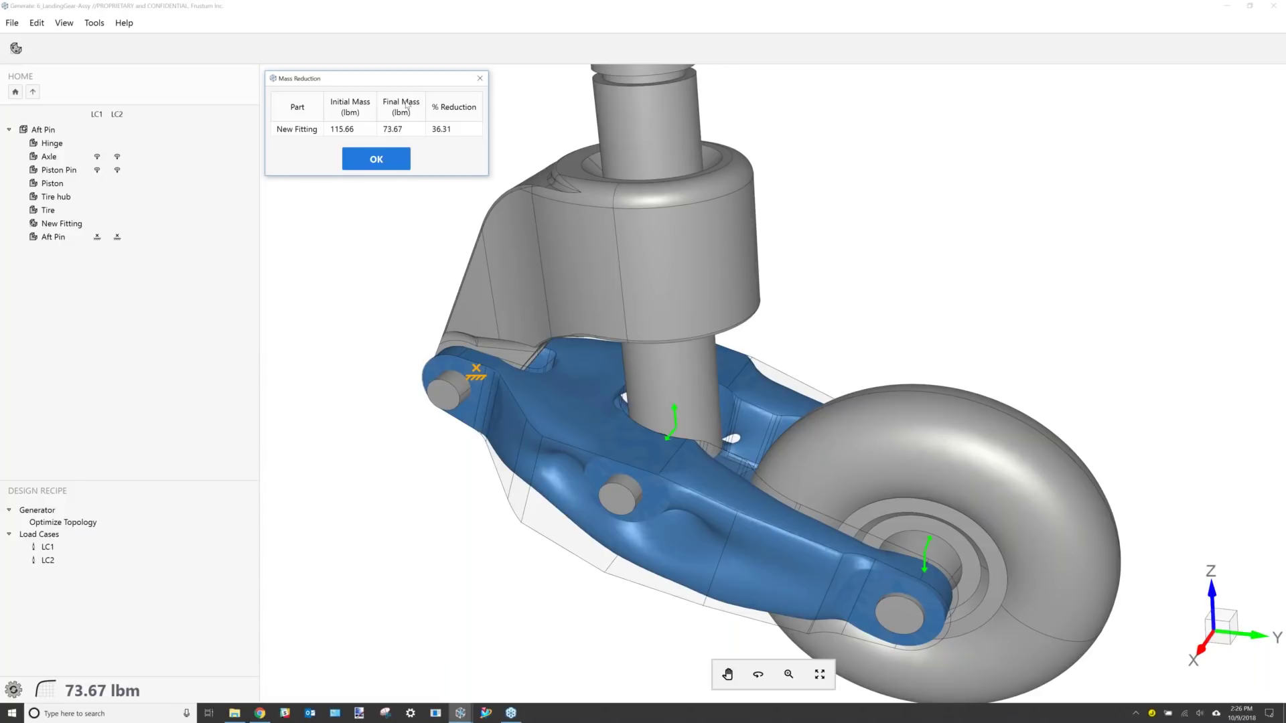
{"action": "left_click", "coordinate": [480, 79]}
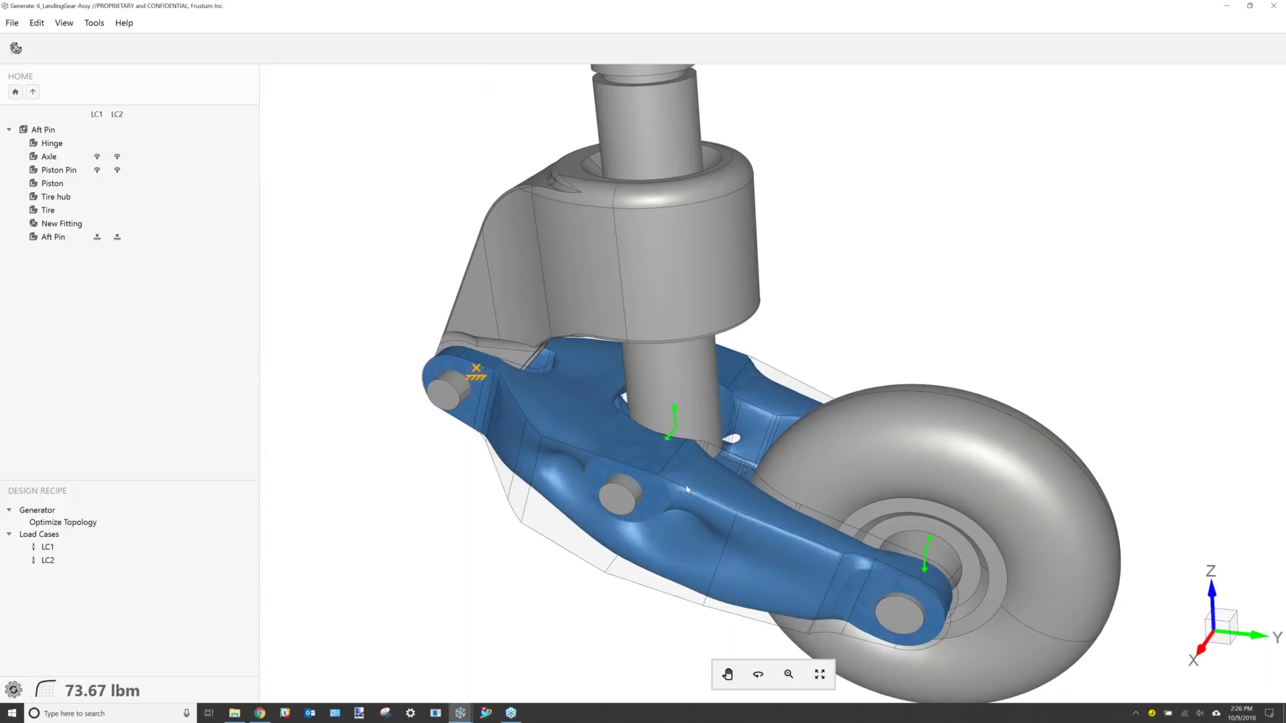
Highlight the Hinge and the Aft Pin together and examine how they connect to the generated fitting.
{"action": "left_click_drag", "start_coordinate": [759, 531], "coordinate": [756, 536]}
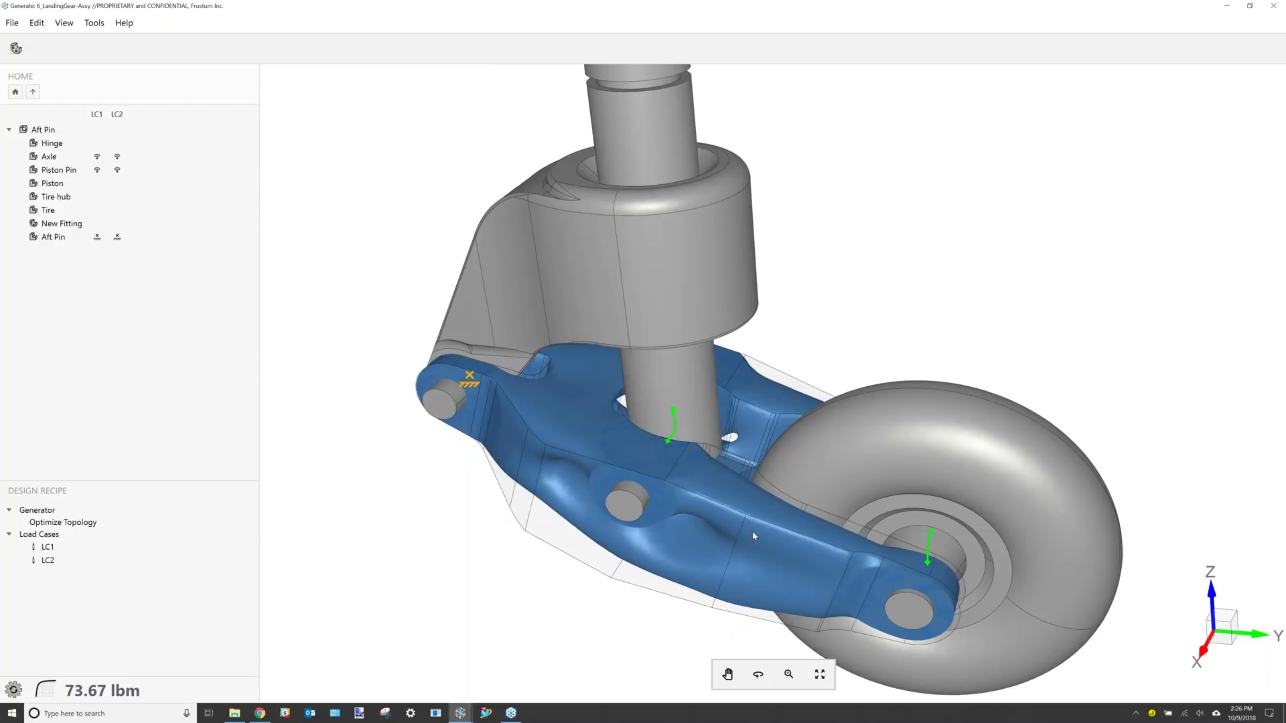
{"action": "left_click", "coordinate": [687, 308]}
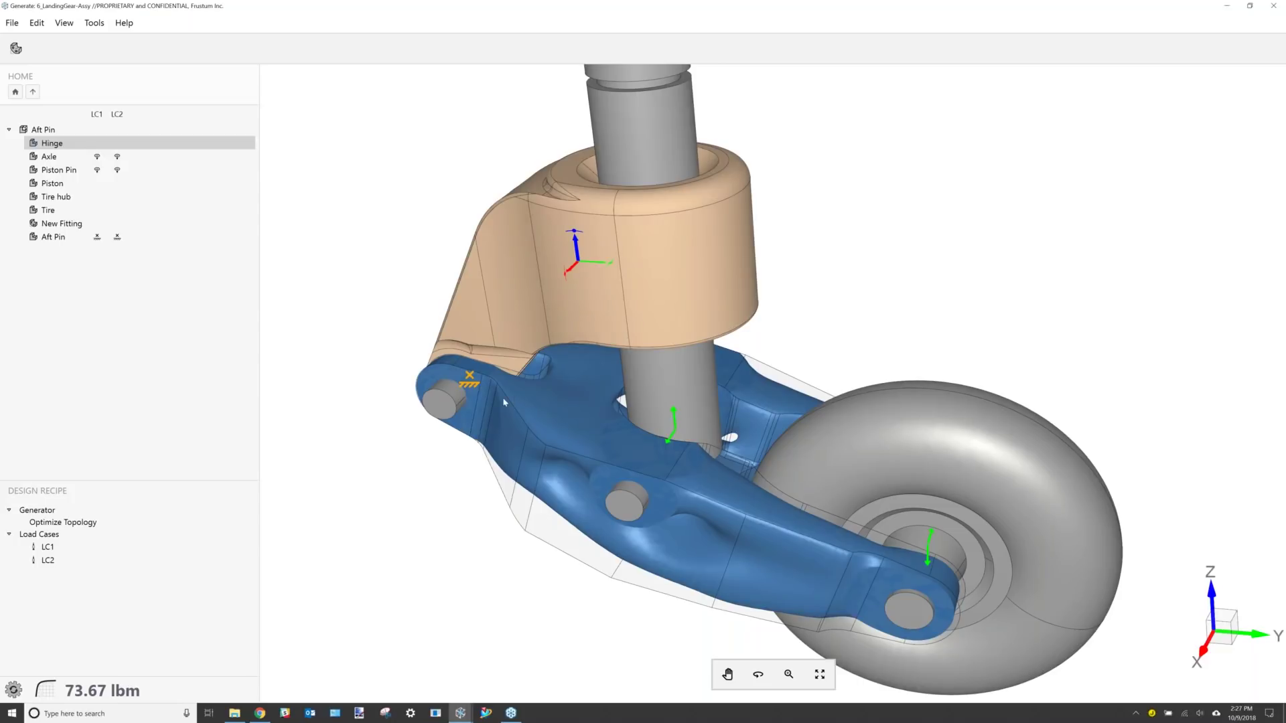
{"action": "left_click", "coordinate": [444, 414], "text": "ctrl"}
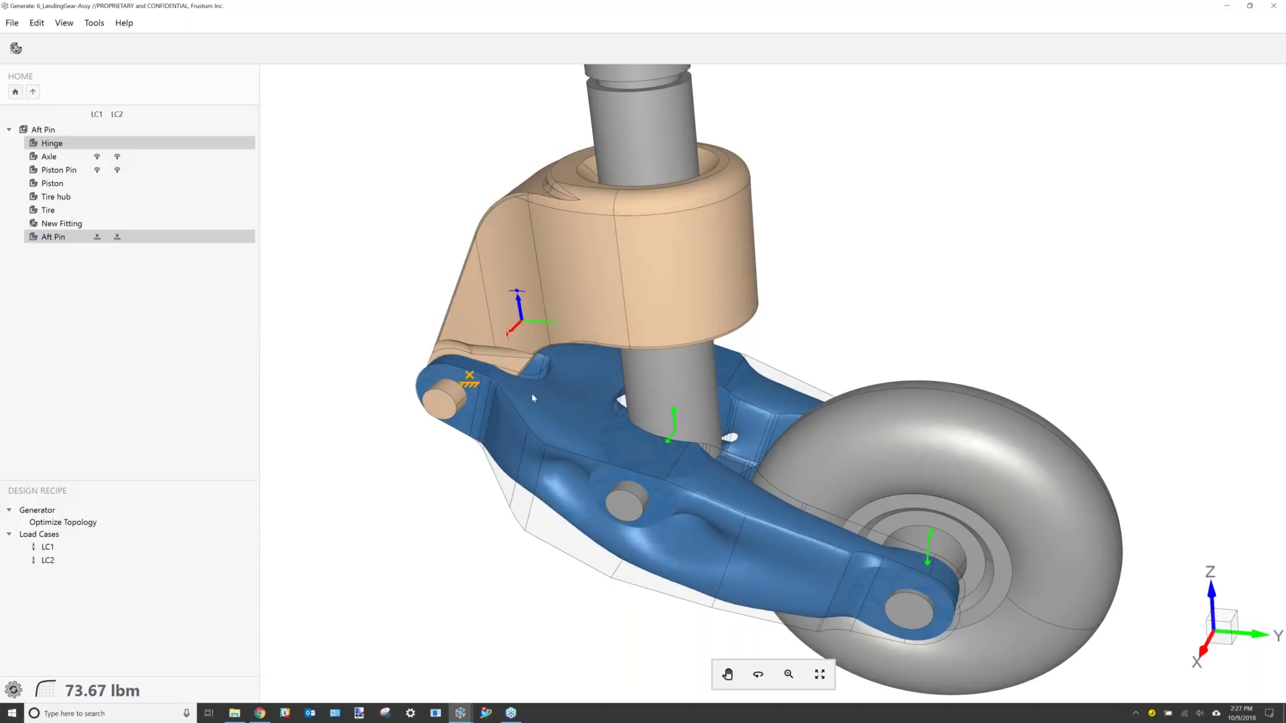
{"action": "middle_click_drag", "start_coordinate": [751, 427], "coordinate": [769, 373]}
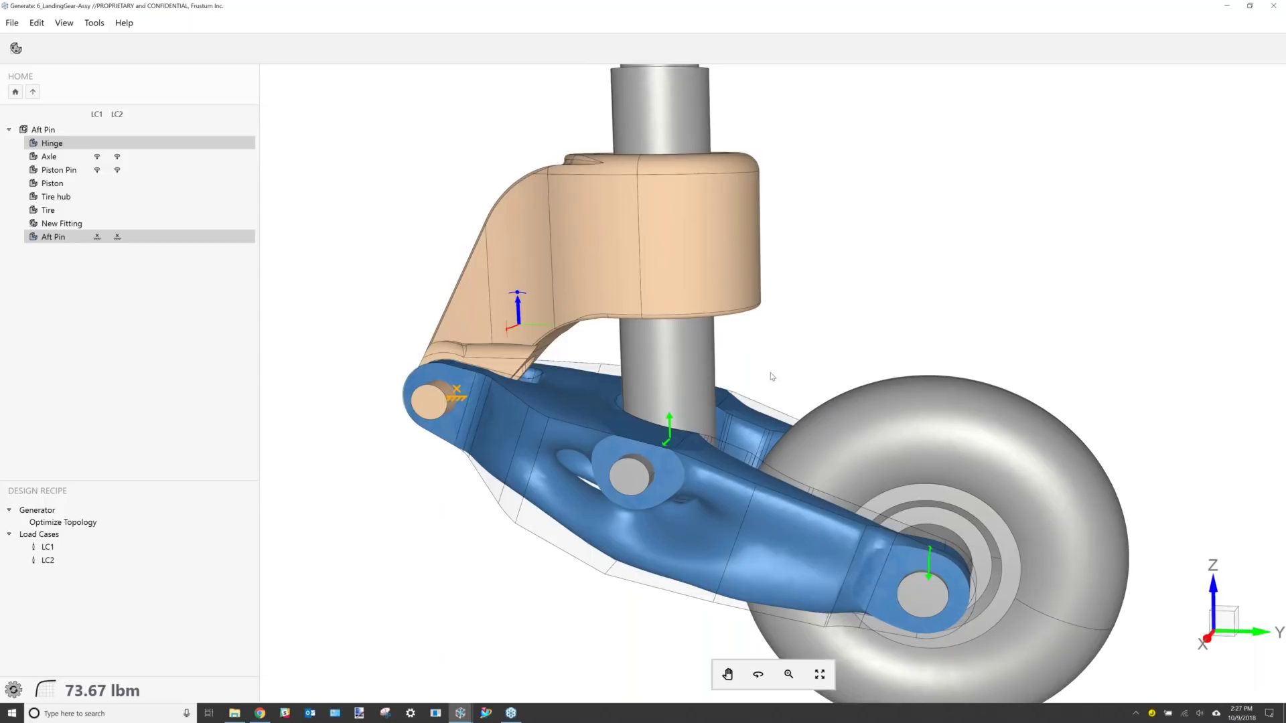
{"action": "middle_click_drag", "start_coordinate": [803, 395], "coordinate": [823, 402]}
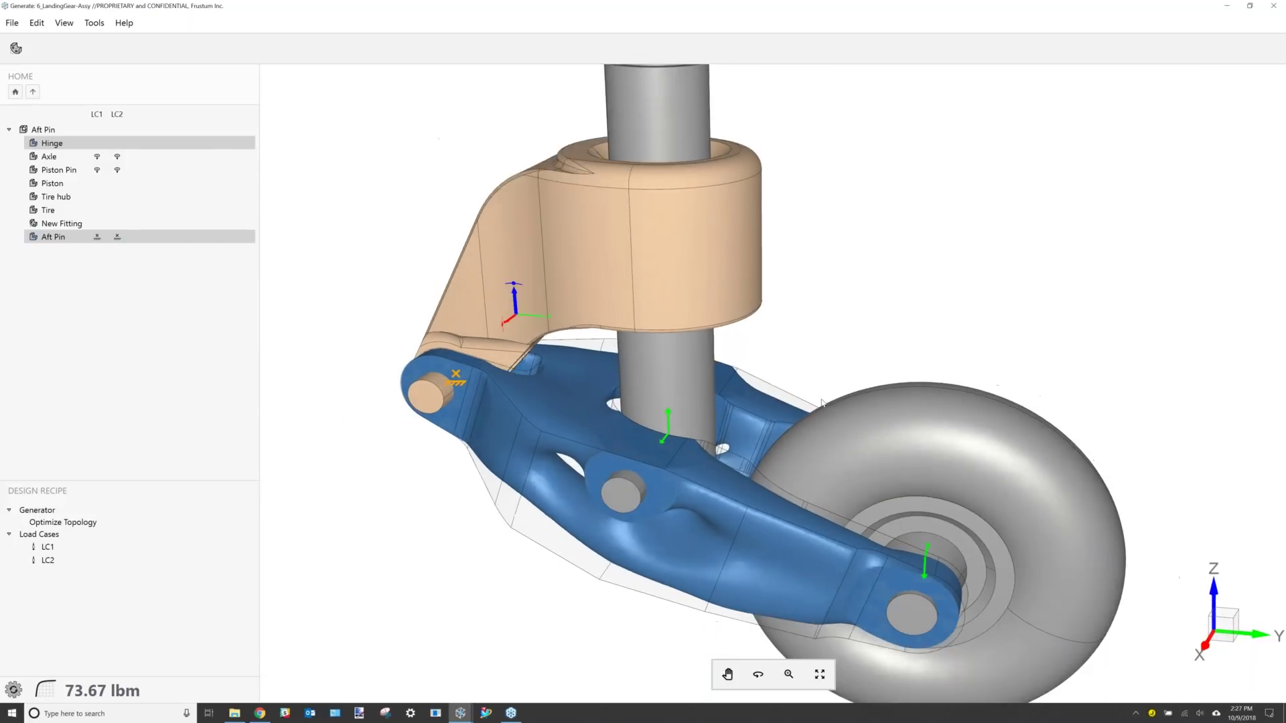
{"action": "scroll", "coordinate": [823, 403], "scroll_direction": "down", "scroll_amount": 2}
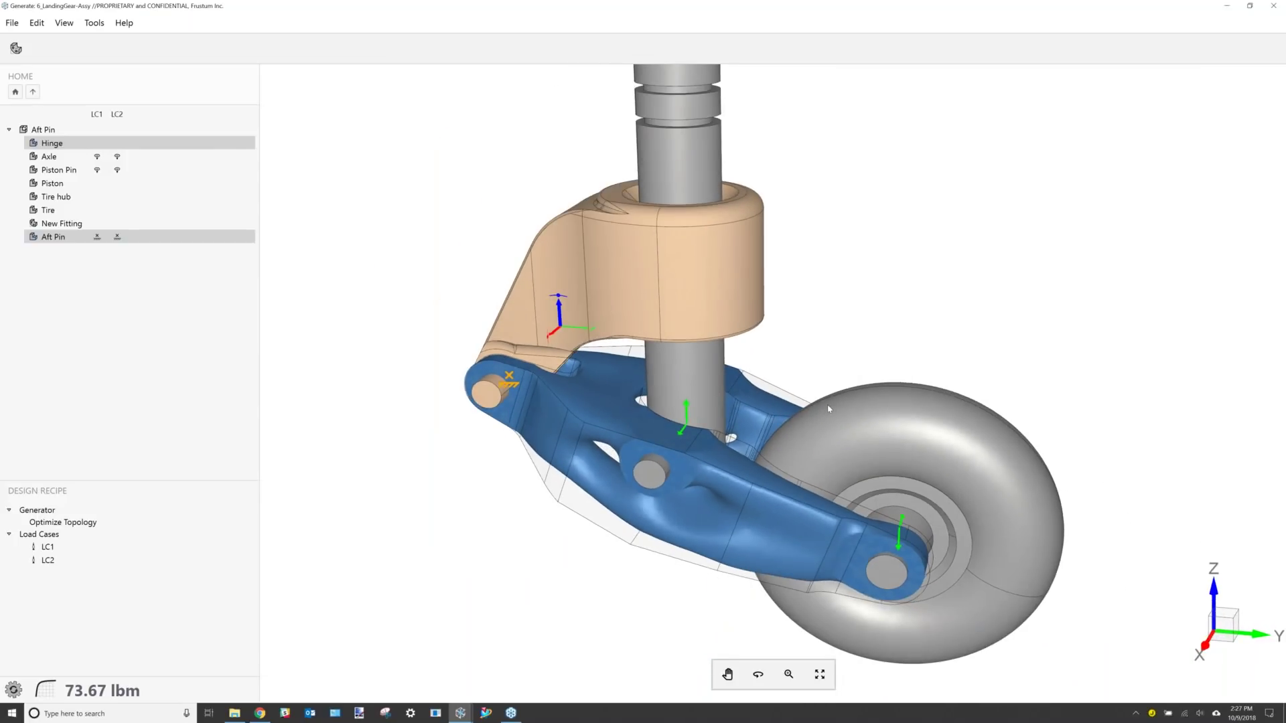